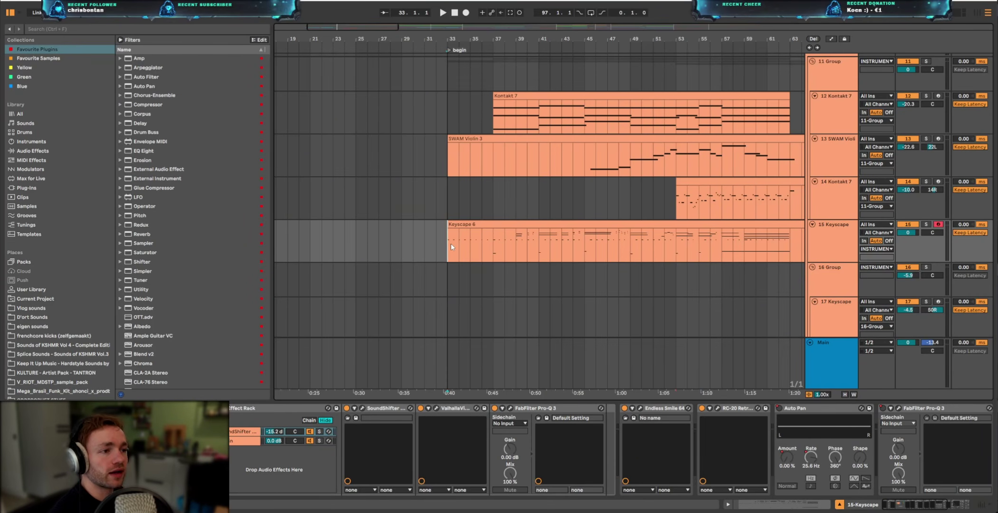
# Show the automation lanes for RC-20 on the Keyscape track and audition the SoundShifter chain in its effect rack soloed
pyautogui.press('+')
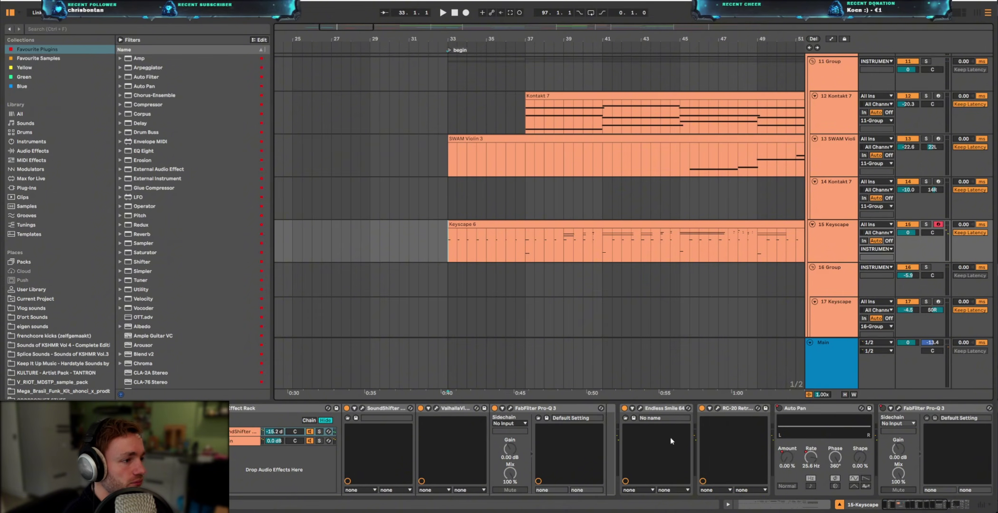
pyautogui.moveTo(756, 454); pyautogui.dragTo(898, 464)
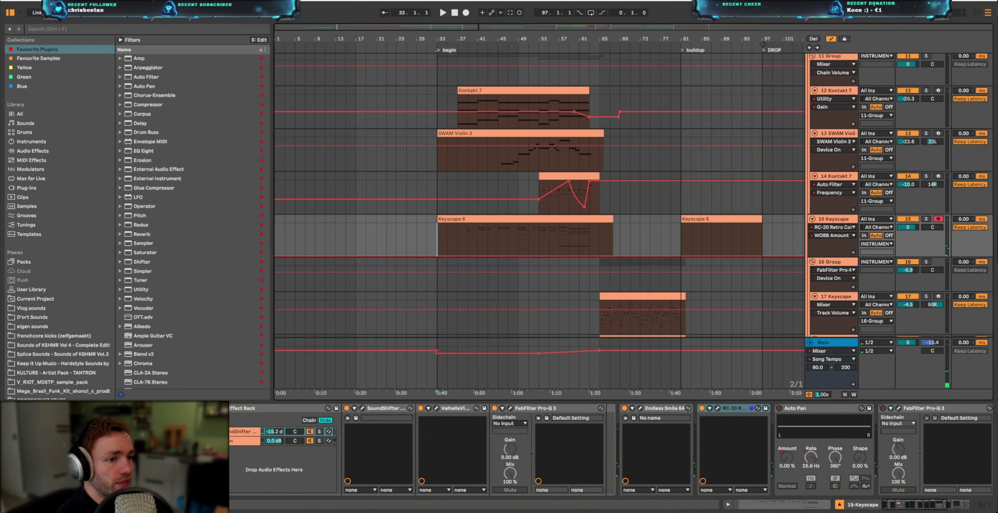
pyautogui.click(233, 434)
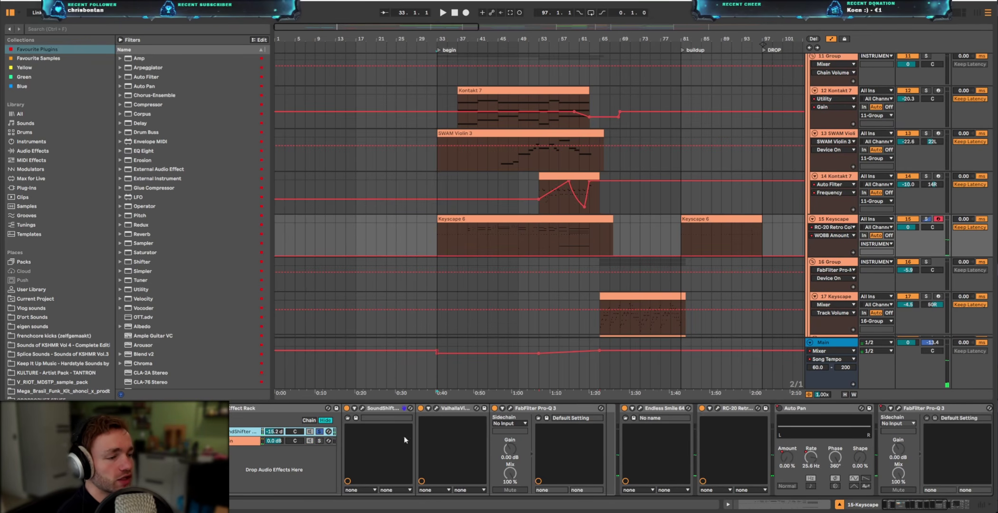
pyautogui.click(319, 432)
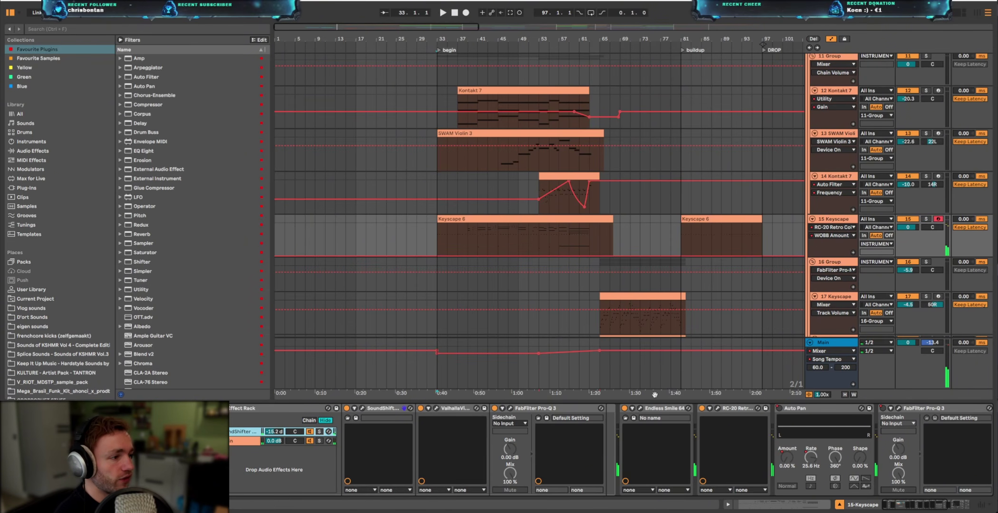
pyautogui.click(583, 240)
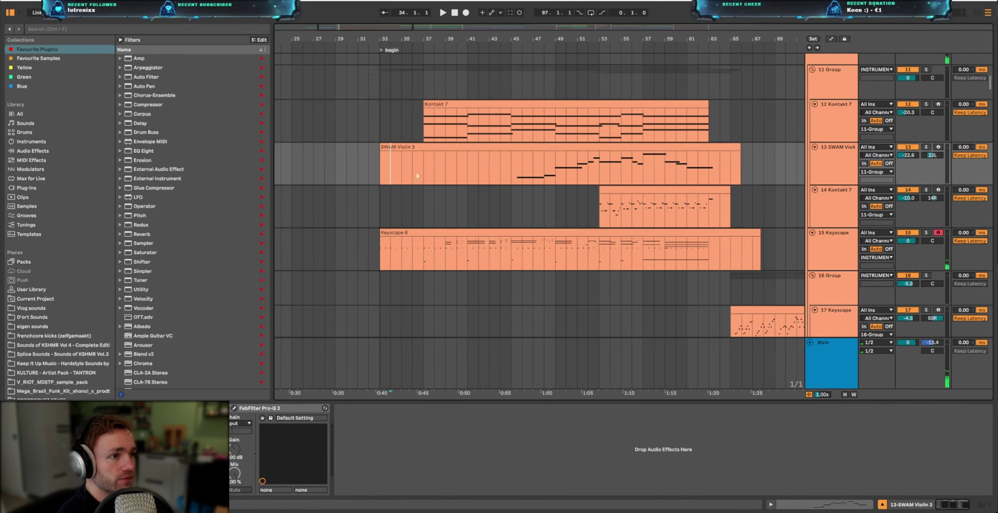
# Audition the 12 Kontakt 7 track from bar 37 and examine its MIDI clip's notes and envelope controller list
pyautogui.scroll(3, 594, 176)
pyautogui.click(460, 230)
pyautogui.click(849, 227)
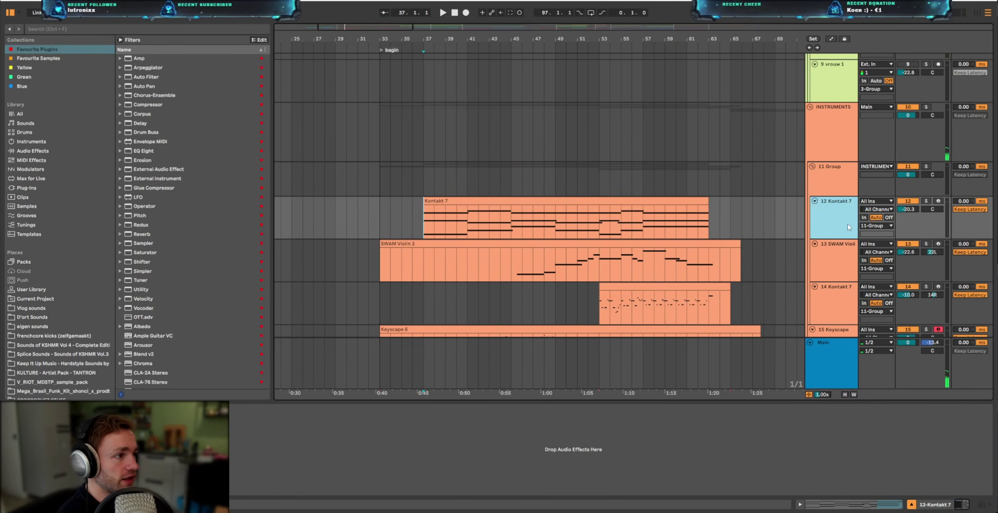
pyautogui.click(927, 201)
pyautogui.press('space')
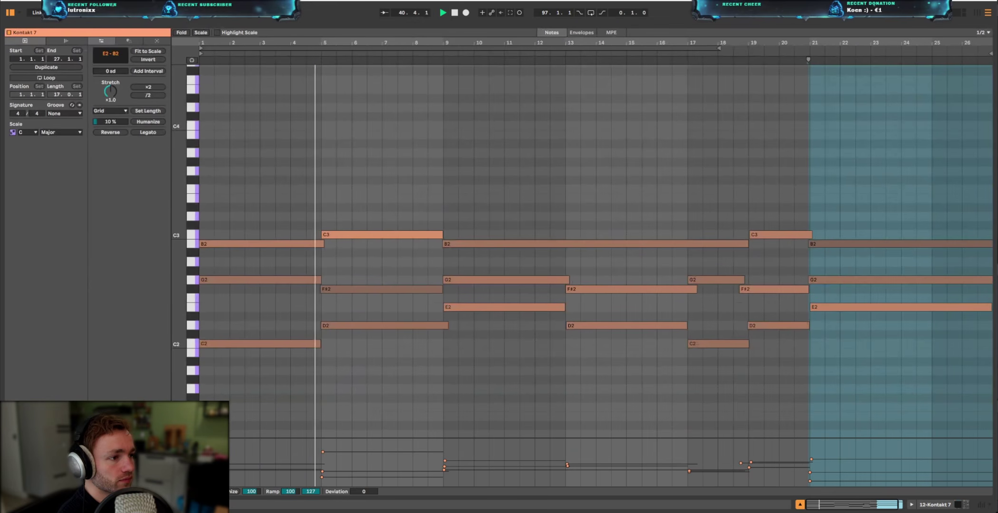
pyautogui.click(578, 33)
pyautogui.click(264, 492)
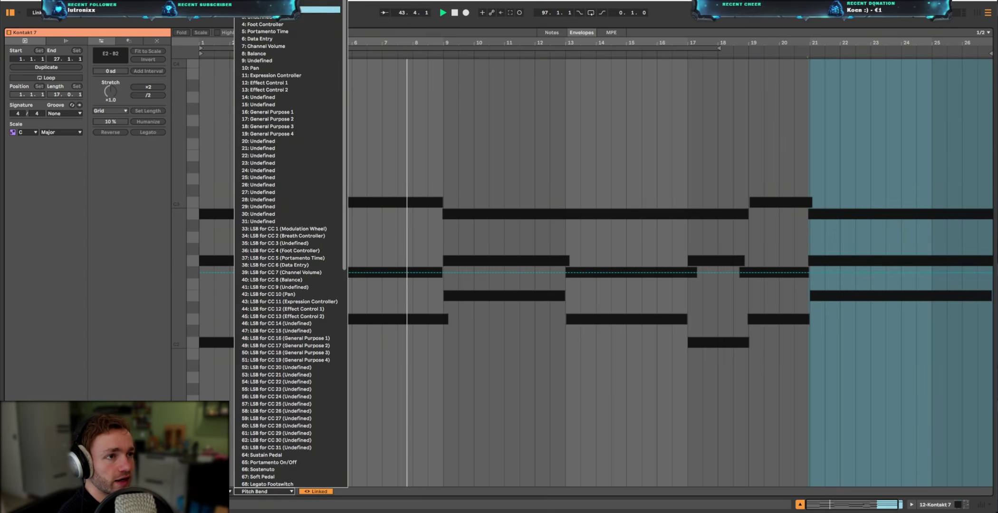
pyautogui.click(259, 6)
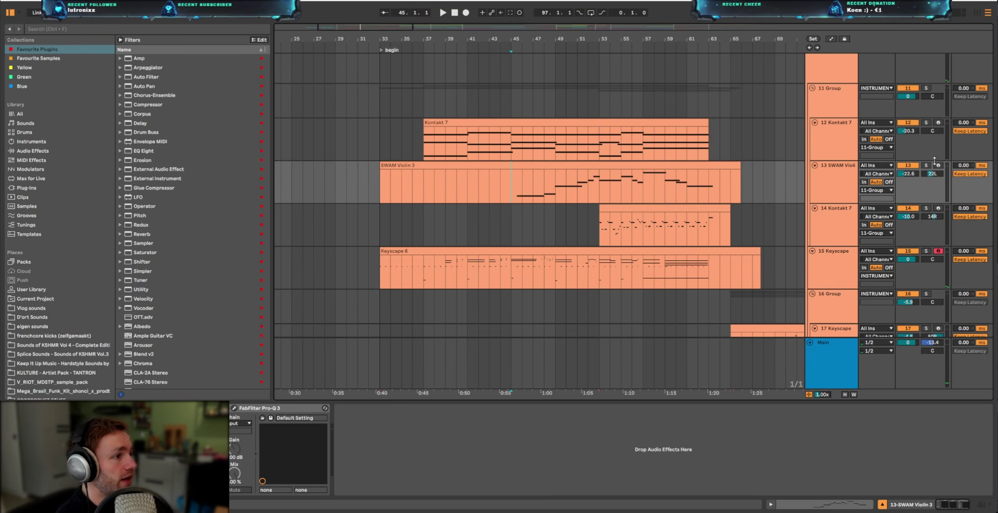
# Solo the 35 Serum 2 track in the SYNTHS group and inspect its Serum 2 patch
pyautogui.scroll(-15, 461, 216)
pyautogui.click(423, 175)
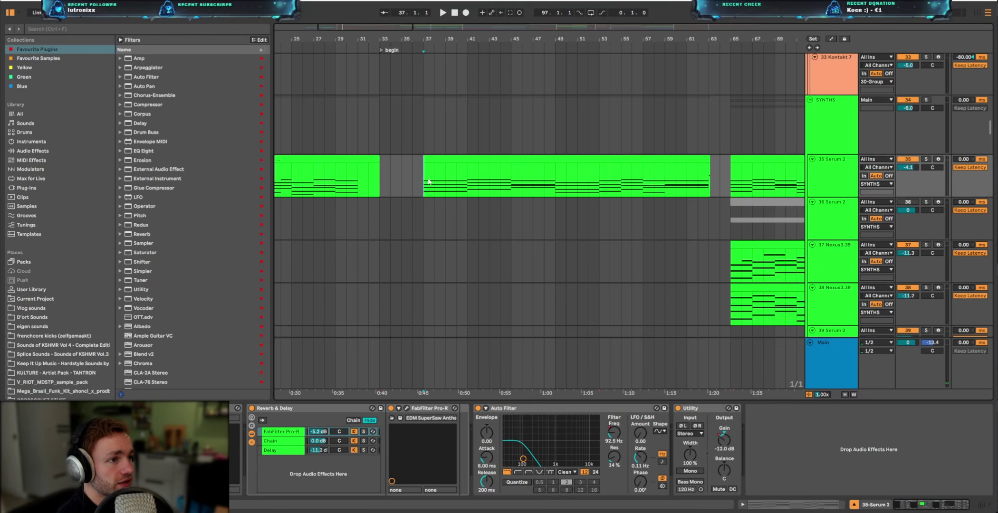
pyautogui.click(927, 161)
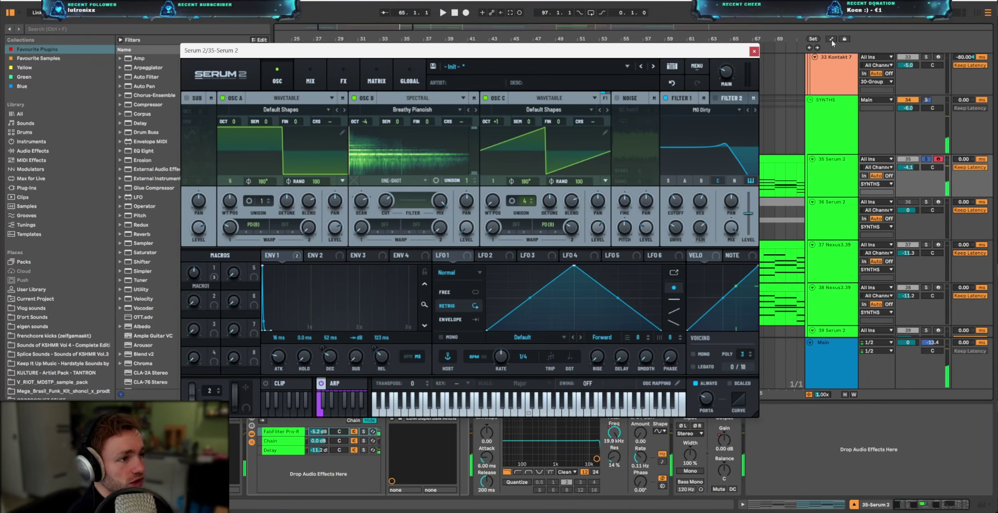
pyautogui.click(754, 51)
# Play the 35 Serum 2 clip from bar 57, comparing it soloed and within the full mix
pyautogui.click(425, 182)
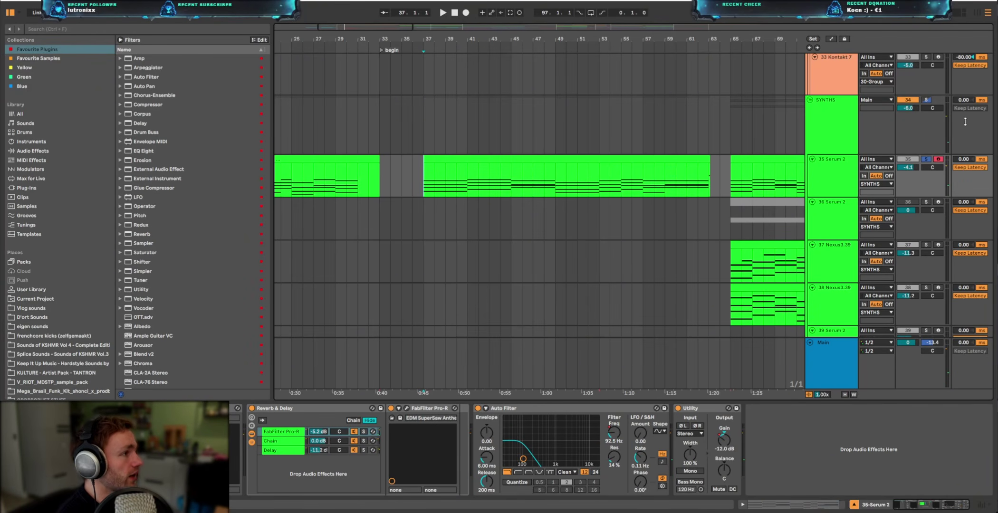
pyautogui.click(643, 183)
pyautogui.press('space')
pyautogui.click(927, 160)
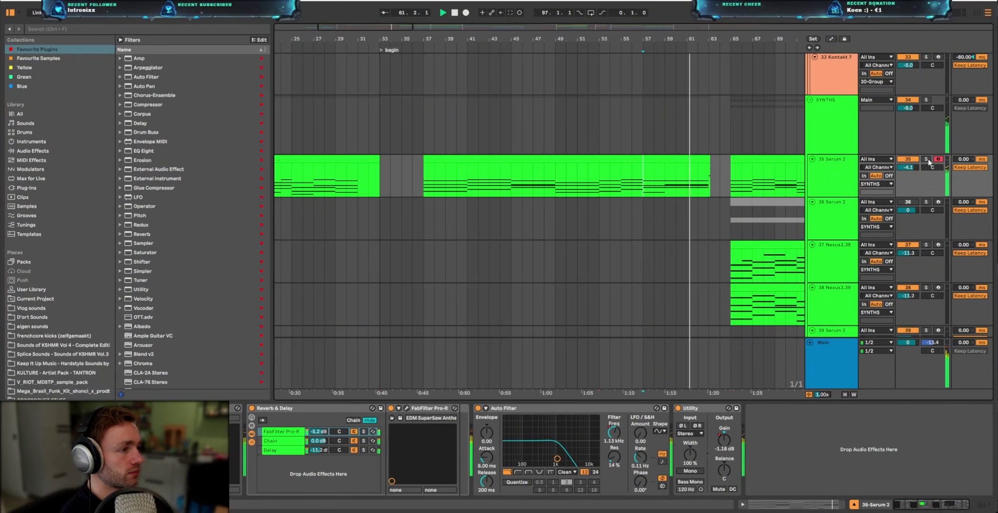
pyautogui.click(927, 160)
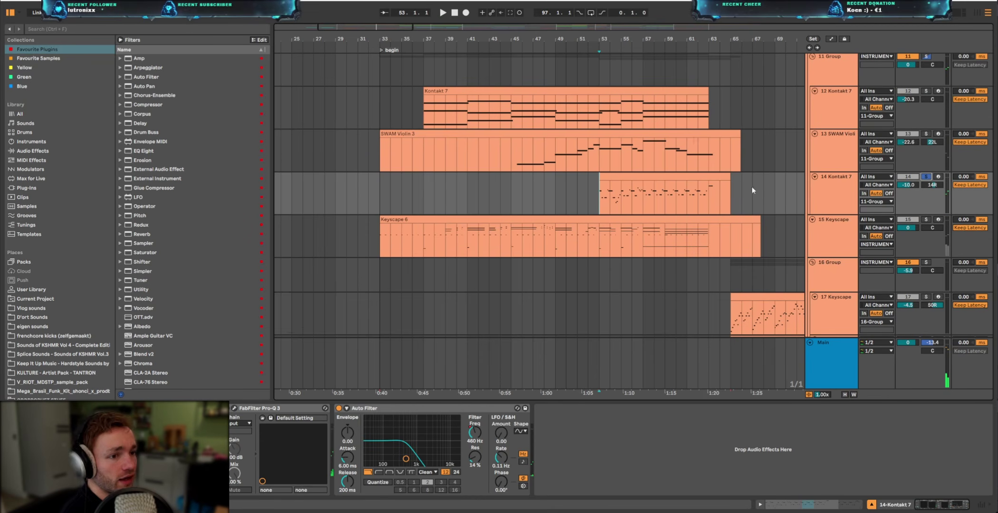
# Play the soloed 14 Kontakt 7 track from bar 53 to hear its Auto Filter sweep
pyautogui.press('space')
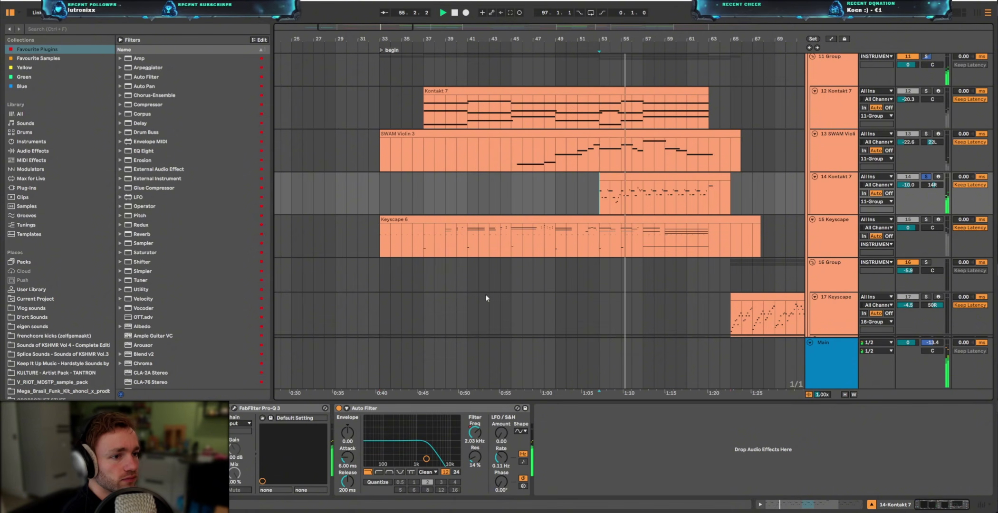
pyautogui.press('space')
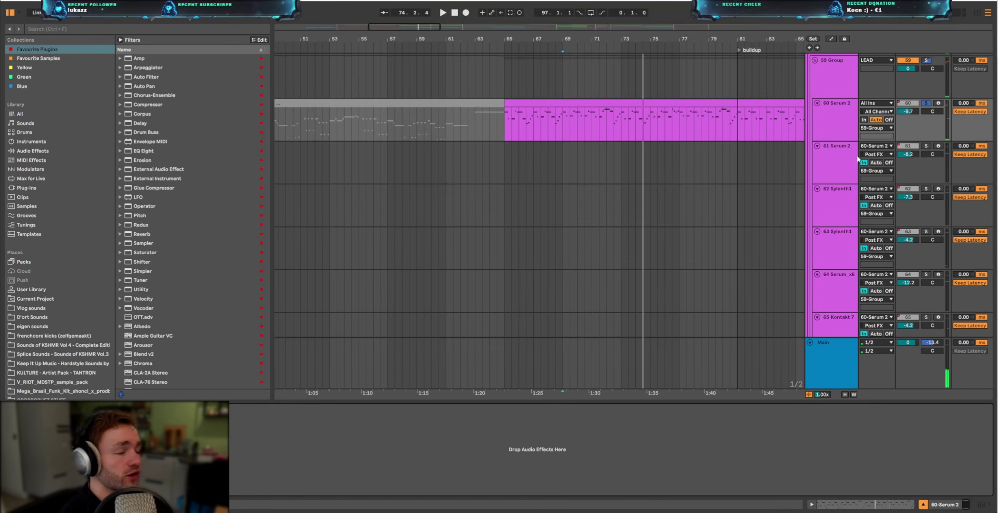
# Audition the soloed 60 Serum 2 lead layer from bar 69 and inspect its Serum 2 patch
pyautogui.click(855, 124)
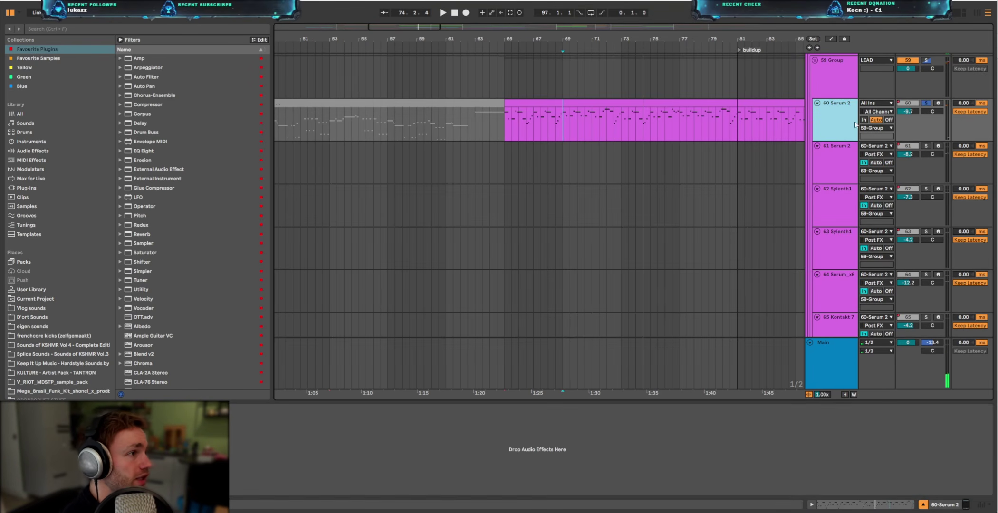
pyautogui.press('space')
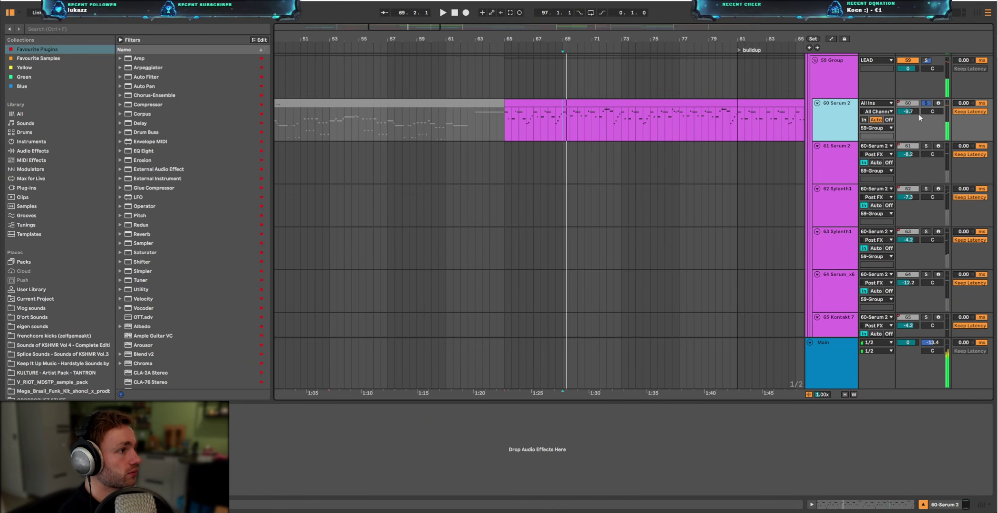
pyautogui.doubleClick(831, 118)
pyautogui.hotkey('ctrl', 'alt', 'p')
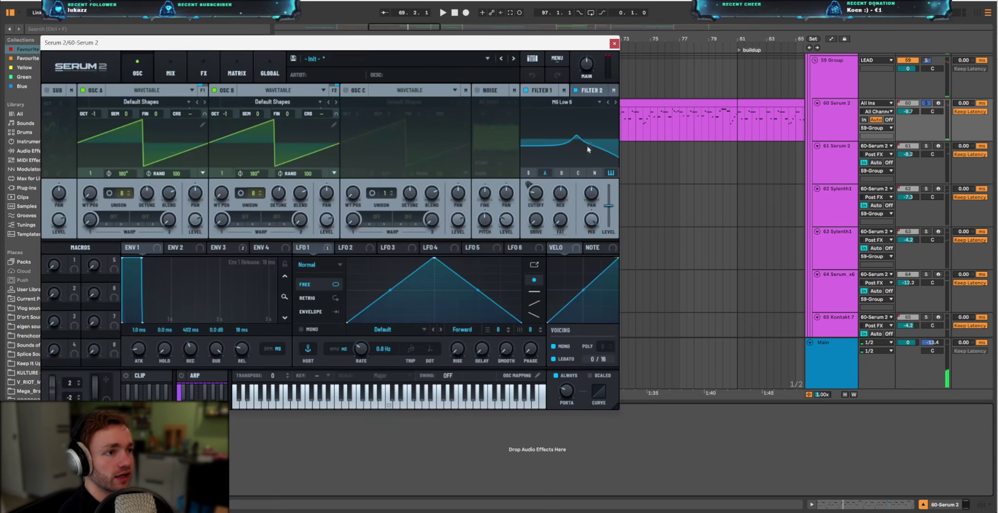
pyautogui.click(614, 43)
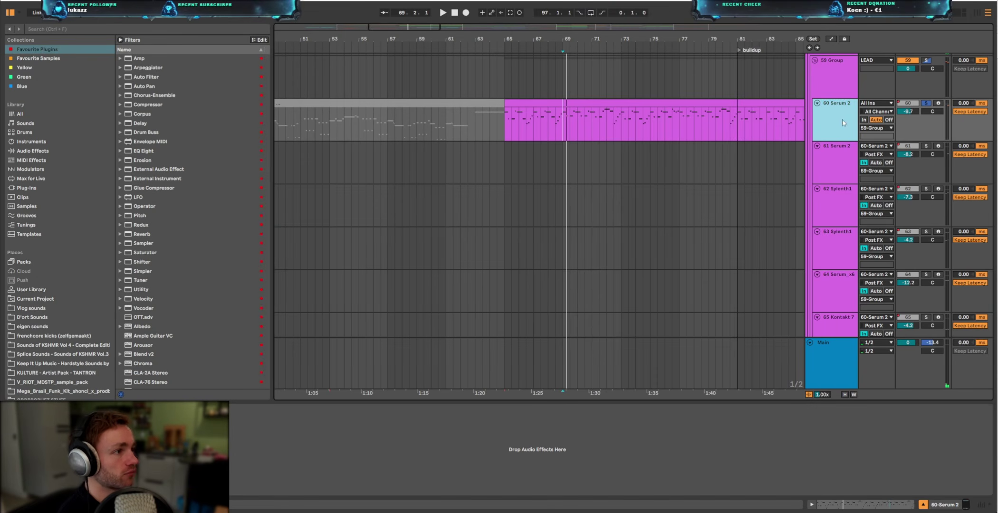
# Solo the 61 Serum 2 lead layer, play it from bar 65 and inspect its Serum 2 patch
pyautogui.click(925, 146)
pyautogui.click(828, 162)
pyautogui.press('space')
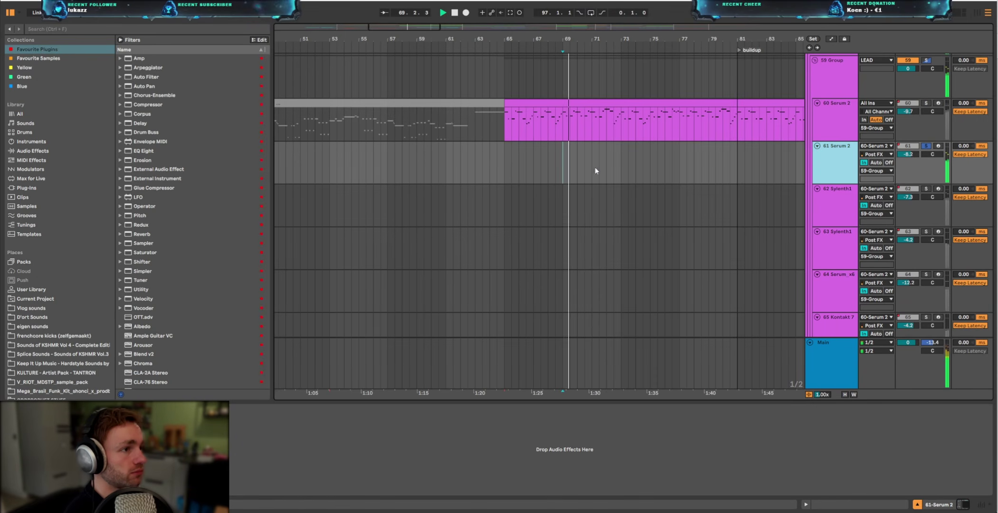
pyautogui.click(502, 169)
pyautogui.press('space')
pyautogui.press('space')
pyautogui.hotkey('ctrl', 'alt', 'p')
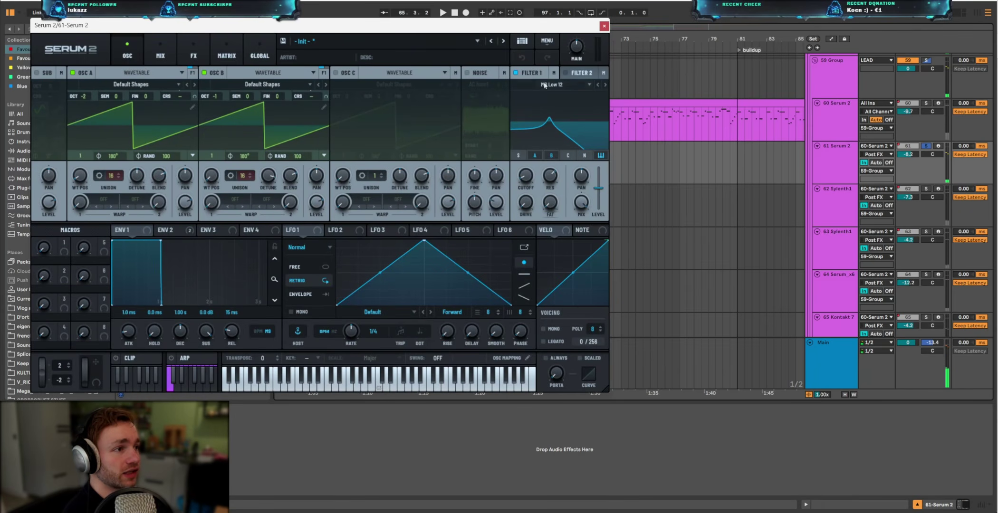
pyautogui.click(604, 26)
pyautogui.click(822, 157)
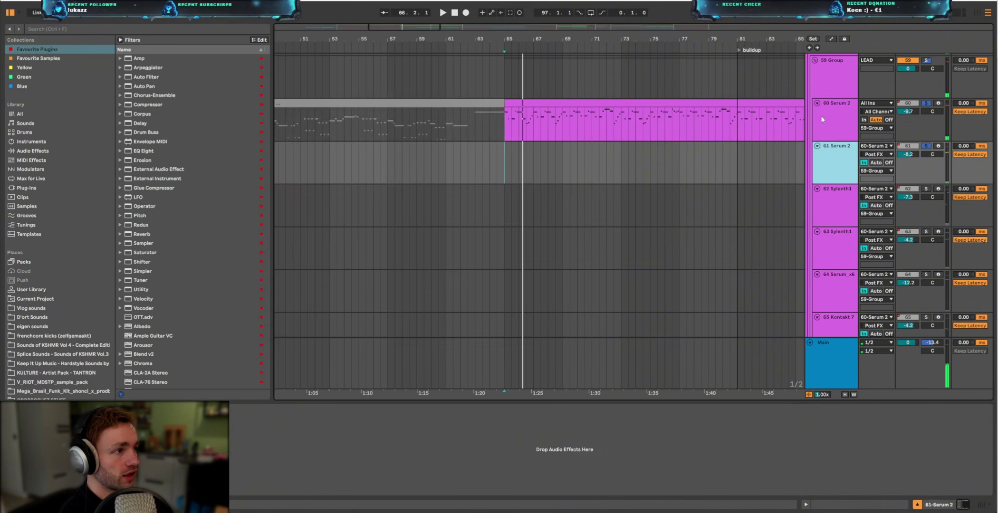
# Review the effect chain on the LEAD group and toggle its active FabFilter Pro-Q 3
pyautogui.click(821, 115)
pyautogui.press('s')
pyautogui.click(828, 71)
pyautogui.scroll(2, 610, 130)
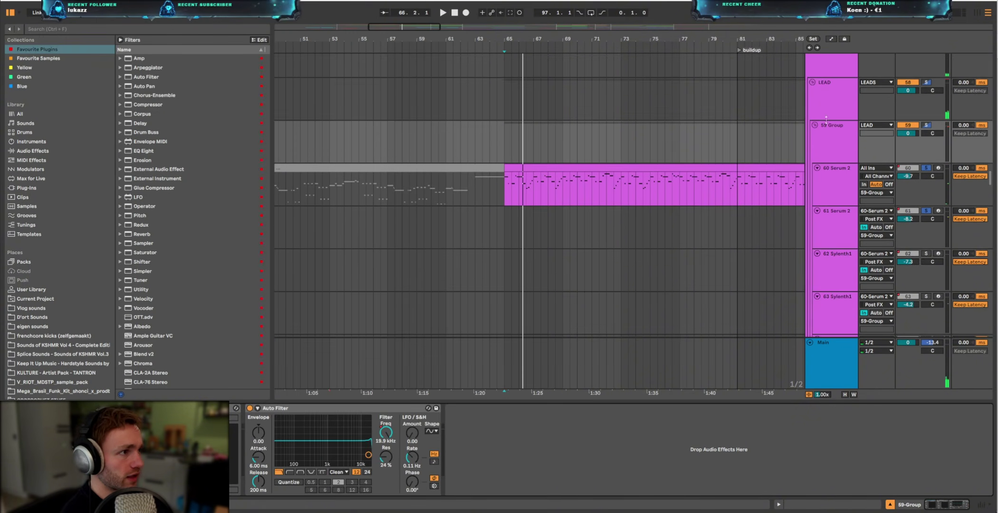
pyautogui.click(829, 95)
pyautogui.scroll(-4, 706, 409)
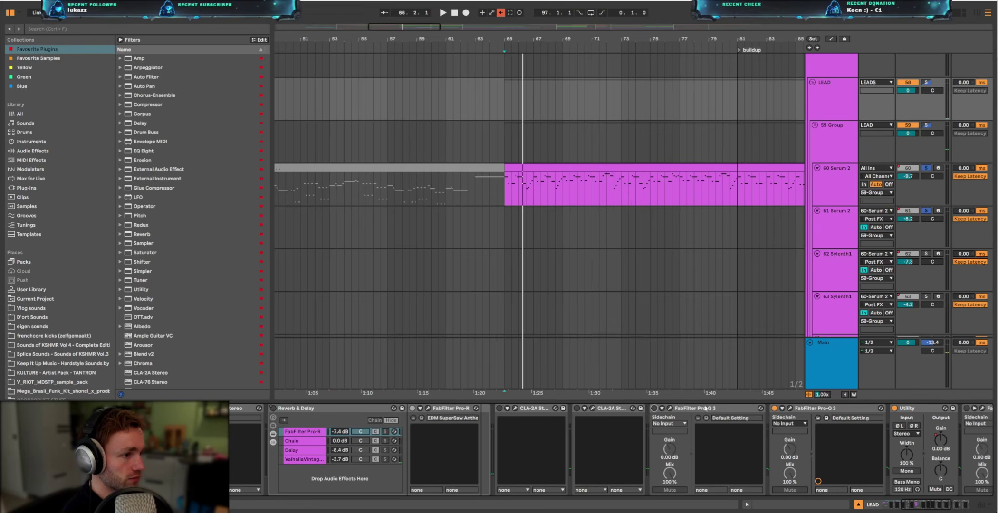
pyautogui.click(775, 409)
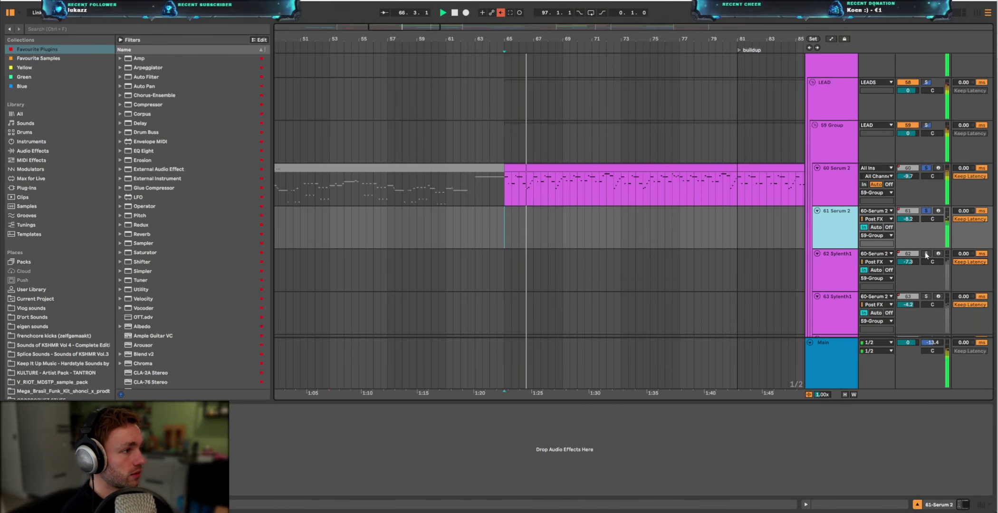
# Solo the 62 Sylenth1 lead layer and play it from bar 65
pyautogui.press('space')
pyautogui.scroll(-2, 503, 268)
pyautogui.click(813, 237)
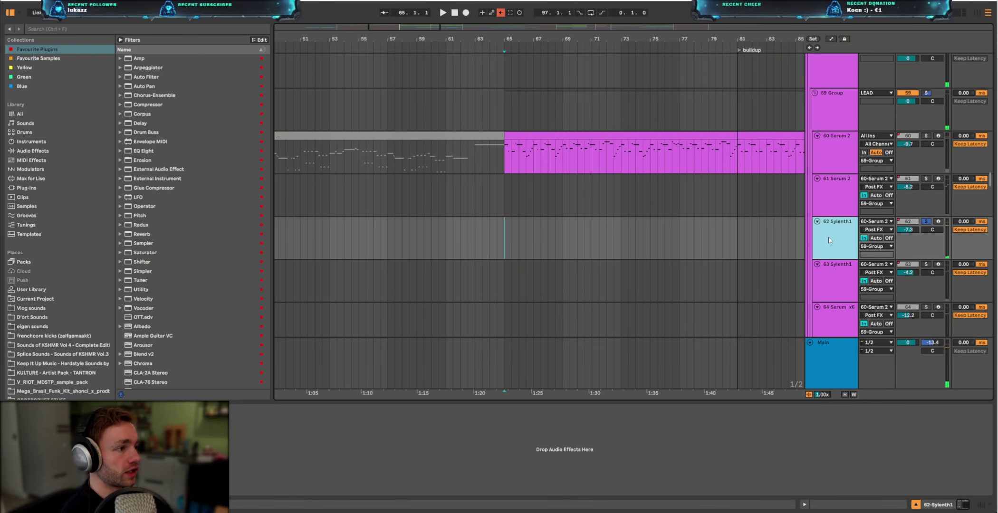
pyautogui.press('space')
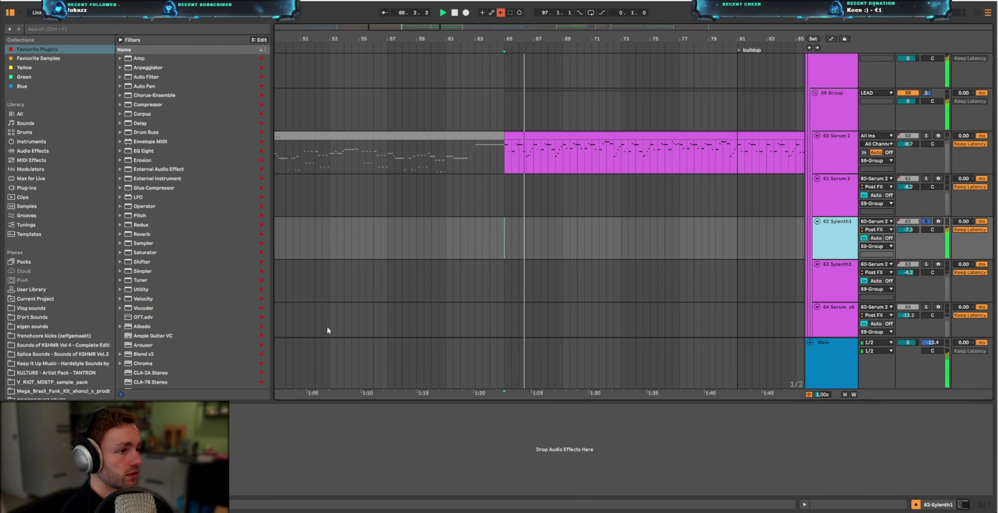
# Audition the 63 Sylenth1 lead layer on its own from bar 65
pyautogui.click(504, 215)
pyautogui.press('space')
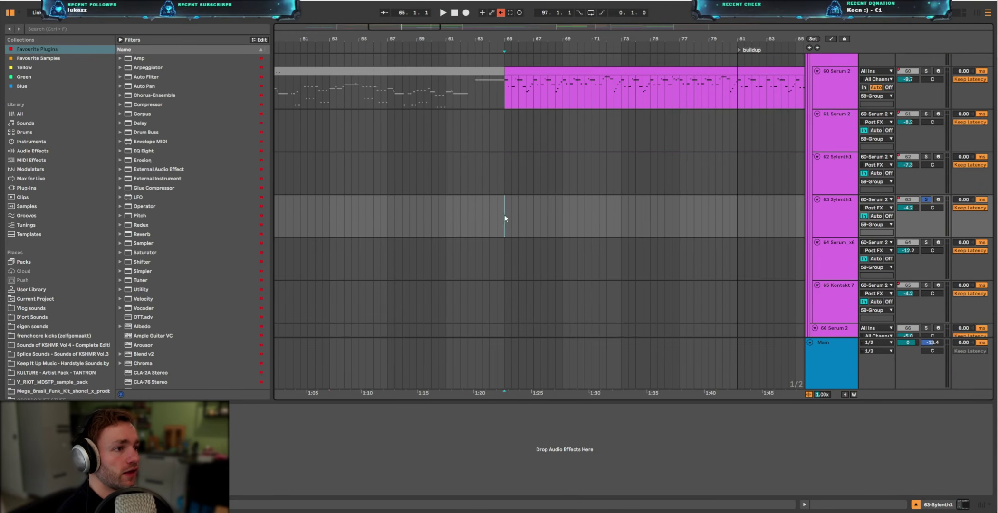
pyautogui.press('space')
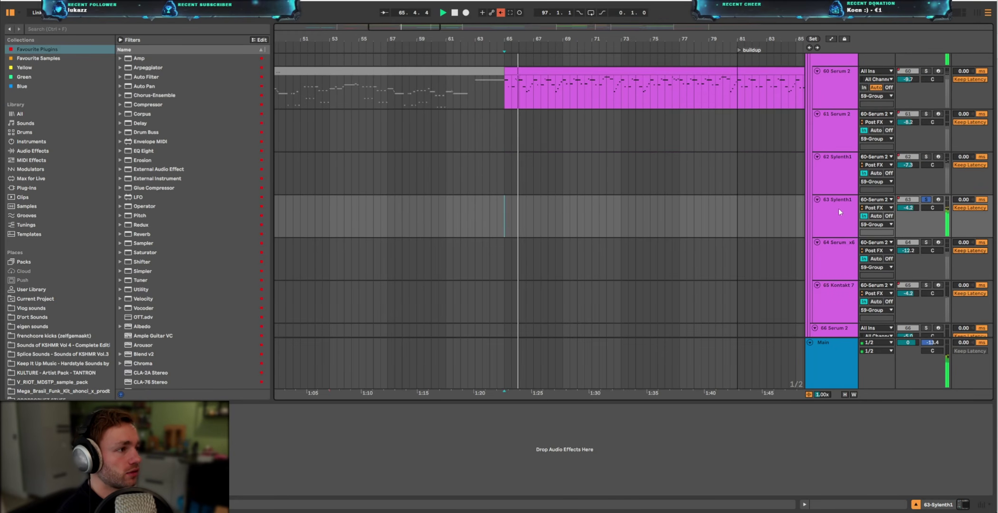
pyautogui.click(838, 208)
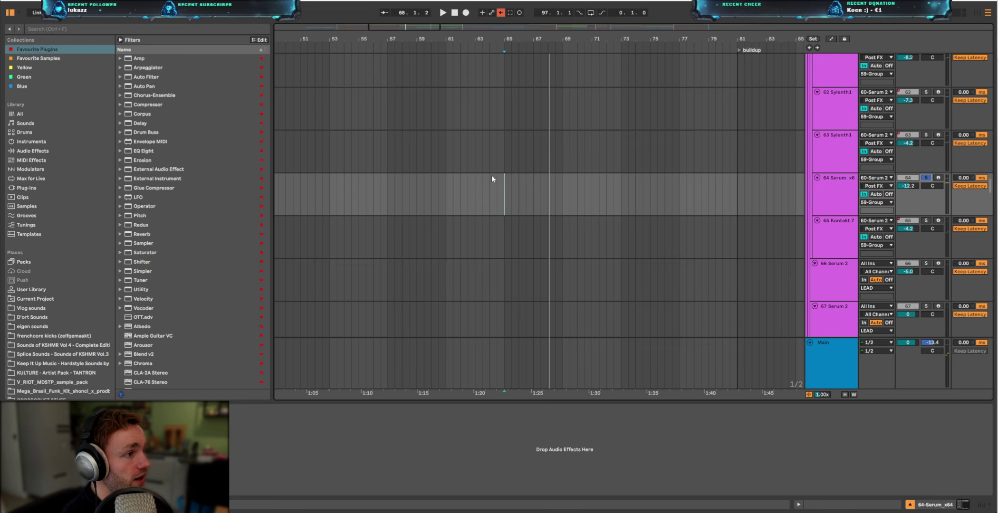
# Play the soloed 64 Serum_x64 lead layer from bar 65 and inspect its Serum patch
pyautogui.click(503, 192)
pyautogui.press('space')
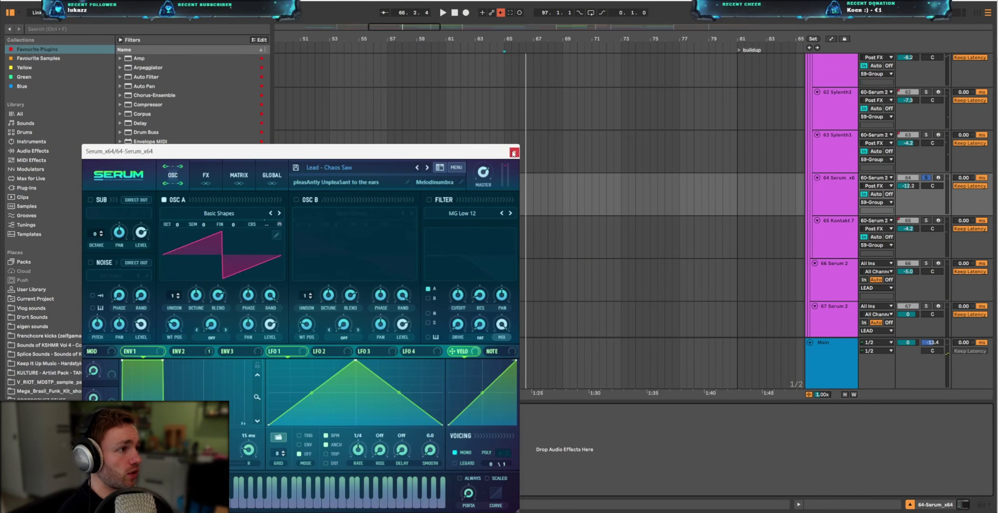
pyautogui.click(514, 153)
pyautogui.scroll(-2, 758, 192)
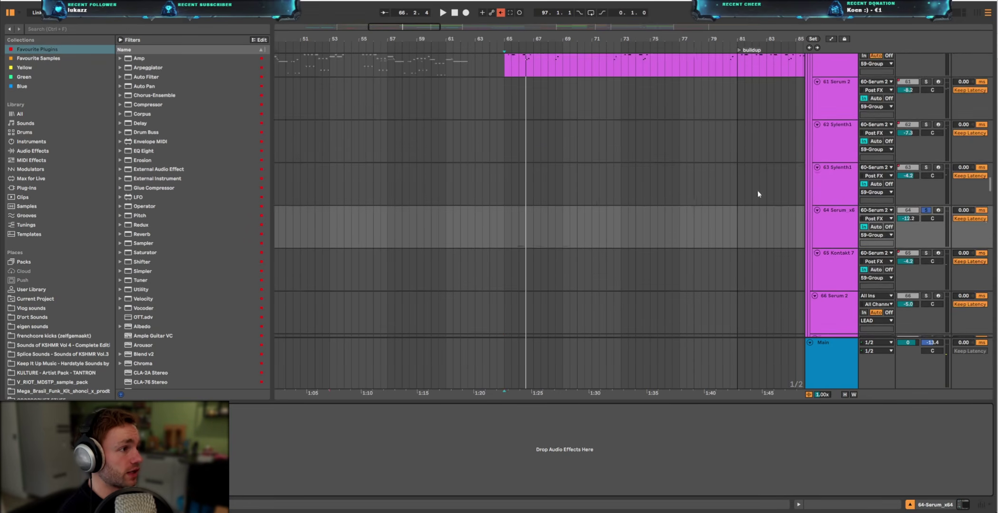
# Solo the 65 Kontakt 7 lead layer and play it from bar 65
pyautogui.click(824, 217)
pyautogui.click(926, 188)
pyautogui.press('space')
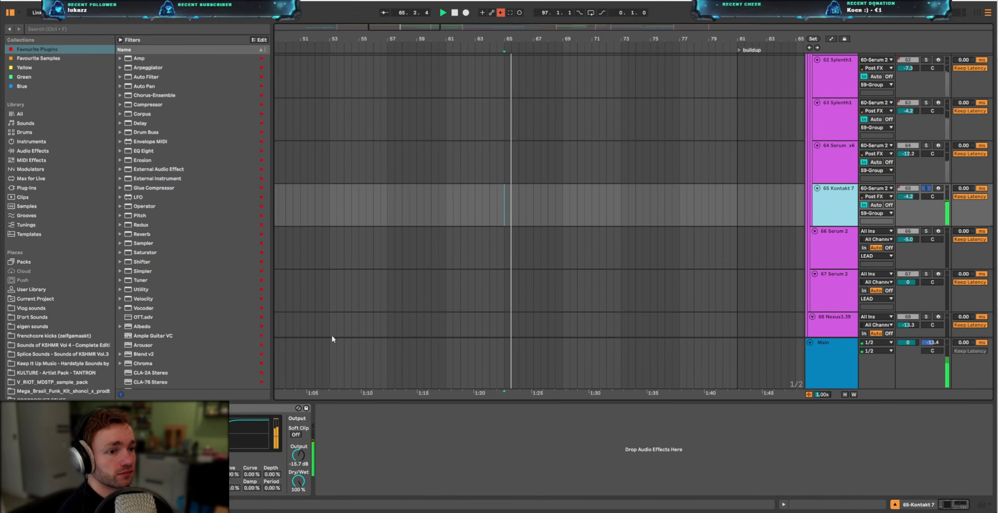
pyautogui.press('space')
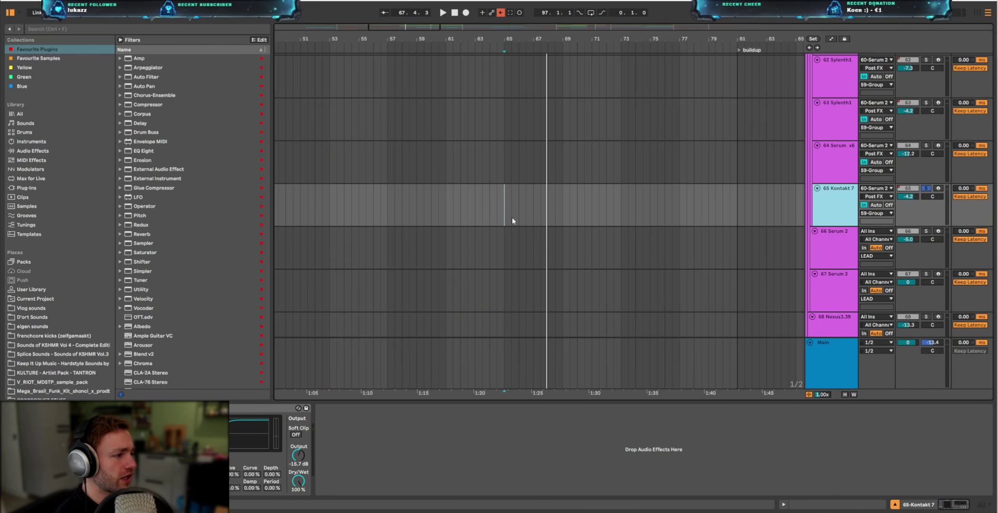
# Solo the 59 Group of lead layers and play them together from bar 65
pyautogui.press('Down')
pyautogui.scroll(5, 795, 231)
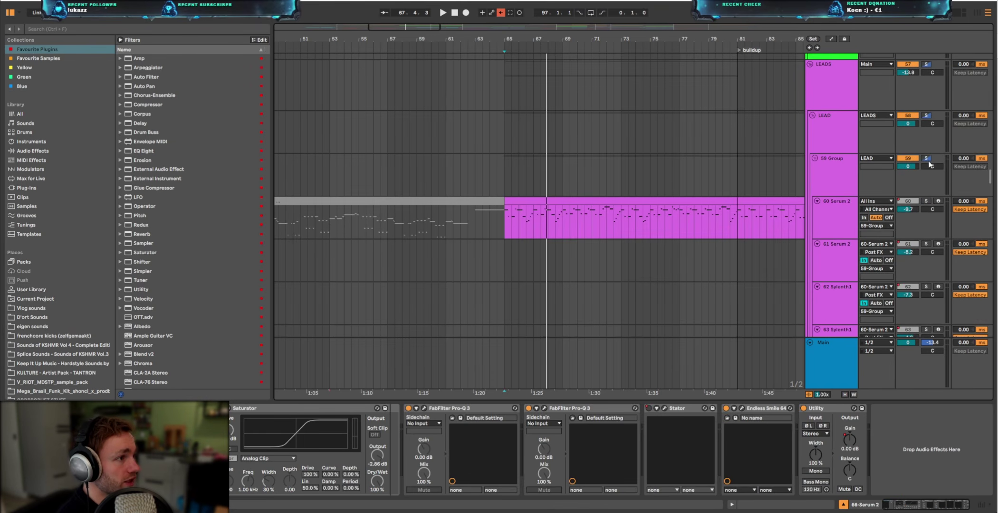
pyautogui.click(928, 160)
pyautogui.scroll(-5, 769, 203)
pyautogui.press('space')
pyautogui.scroll(4, 664, 232)
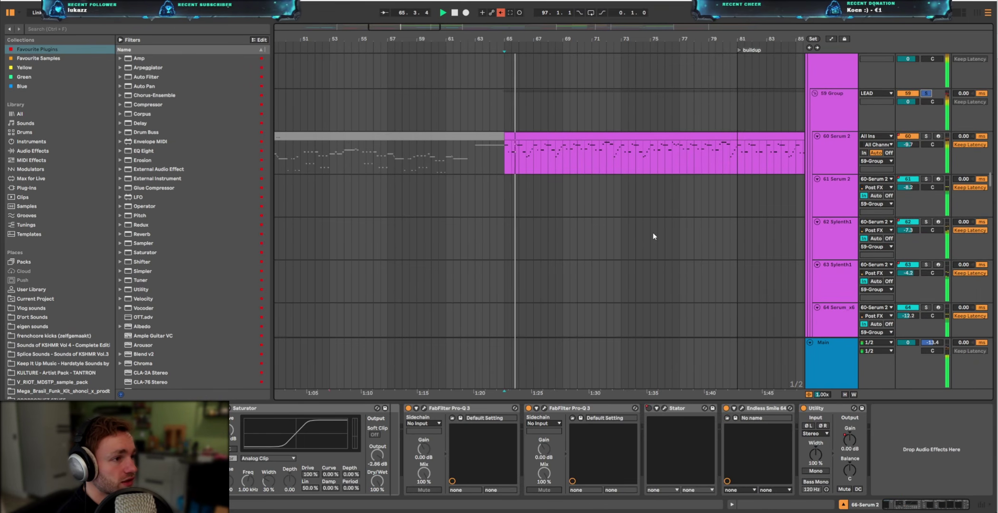
pyautogui.press('space')
# Bring up the LEAD group's effect chain and turn off automation arming
pyautogui.scroll(2, 761, 185)
pyautogui.click(829, 148)
pyautogui.scroll(-6, 760, 199)
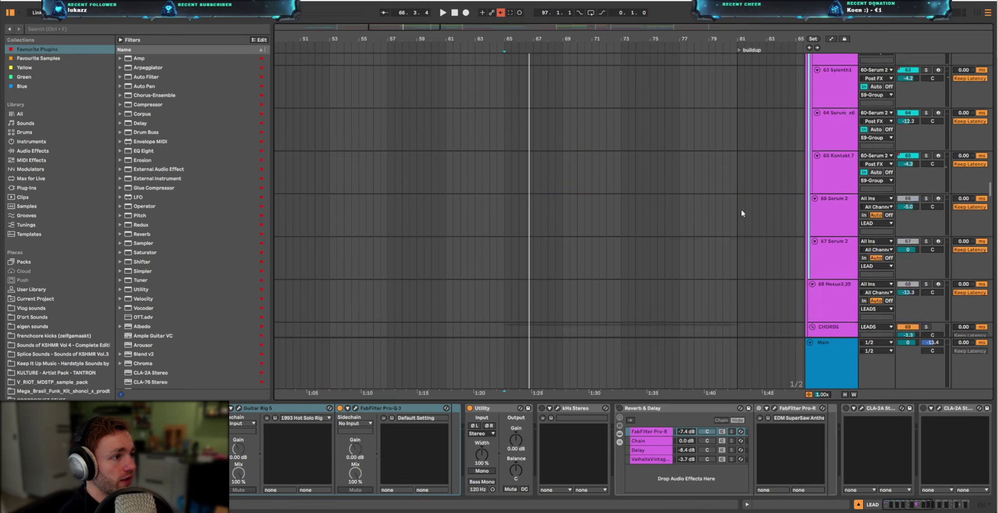
pyautogui.scroll(-4, 741, 209)
pyautogui.scroll(6, 710, 198)
pyautogui.click(500, 12)
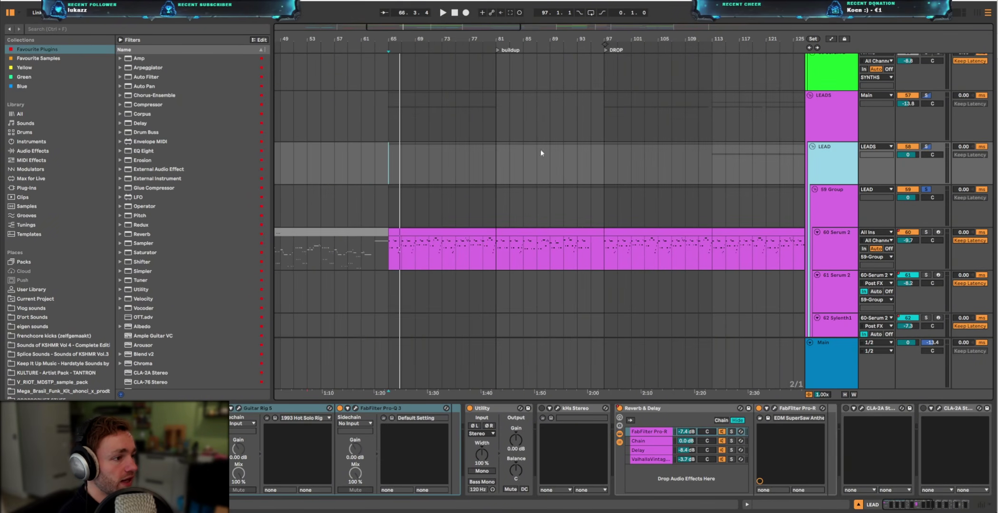
# Play the soloed leads and show the ValhallaVintage chain in the LEAD group's Reverb & Delay rack
pyautogui.press('space')
pyautogui.click(651, 459)
pyautogui.press('space')
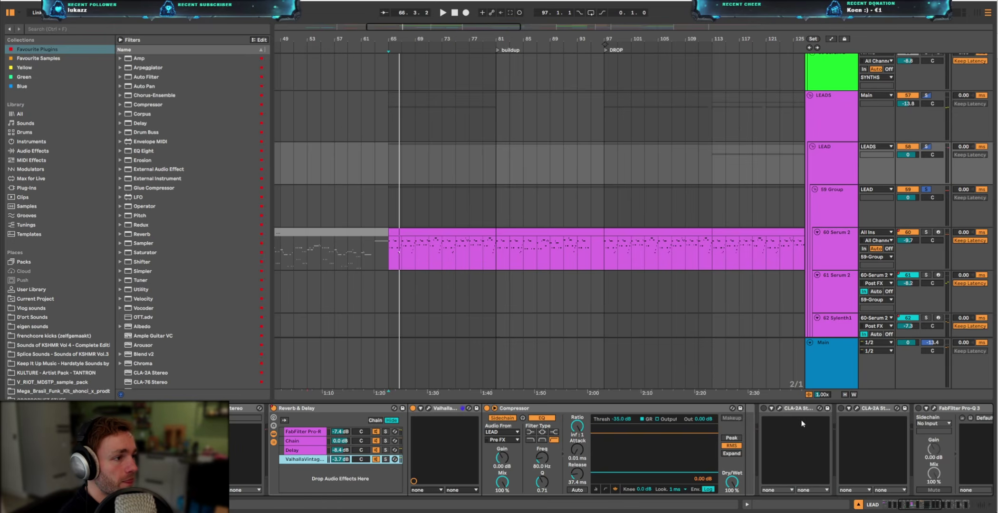
# Inspect the curves of the LEAD group's two FabFilter Pro-Q 3 equalizers during playback, then view the rest of its effects
pyautogui.press('space')
pyautogui.hscroll(5, 691, 438)
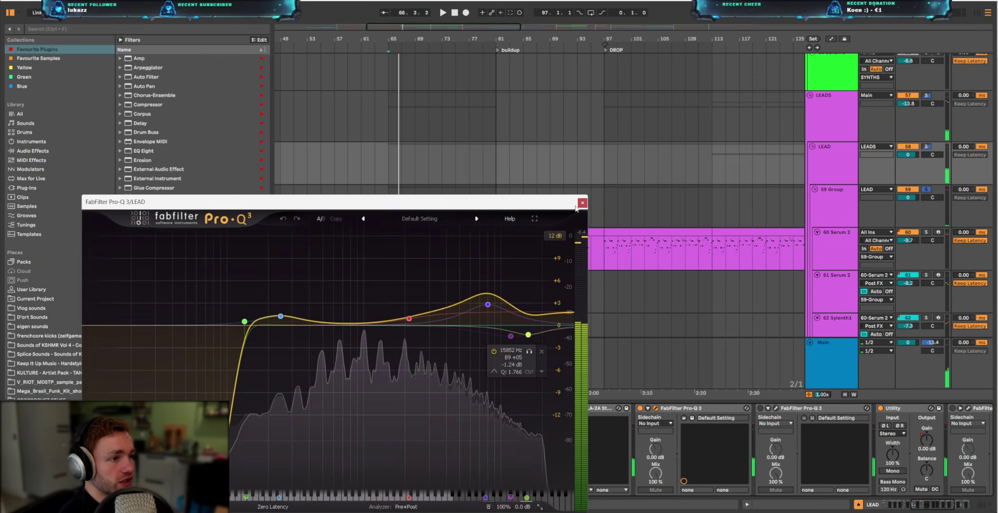
pyautogui.click(776, 409)
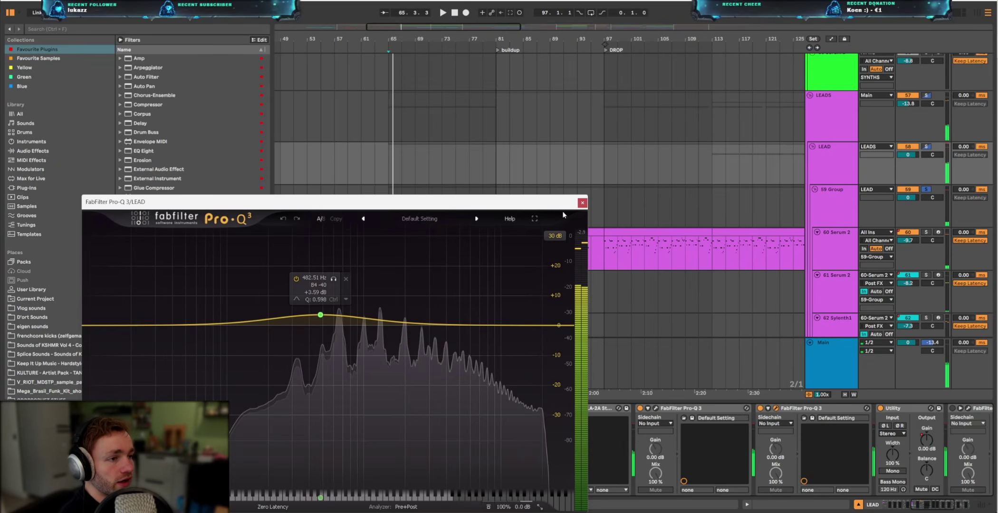
pyautogui.click(583, 202)
pyautogui.press('space')
pyautogui.hscroll(5, 728, 410)
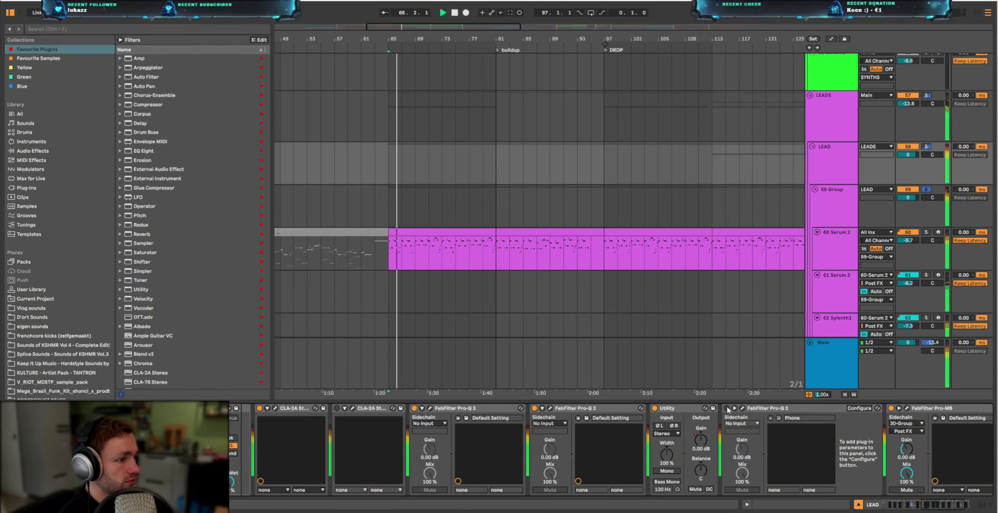
# Audition the 71 Serum 2 and 72 Sylenth1 chord layers in solo from bar 65
pyautogui.click(843, 268)
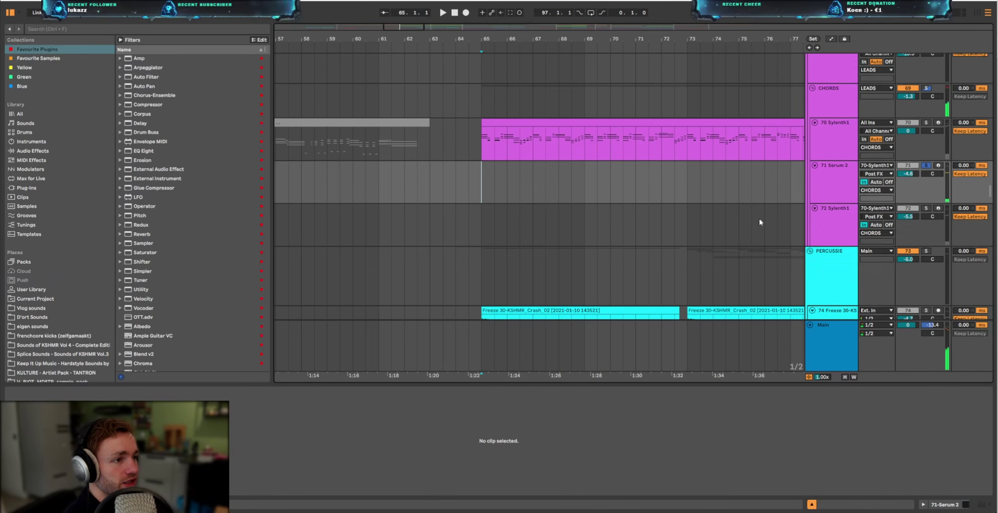
pyautogui.click(839, 181)
pyautogui.press('s')
pyautogui.press('space')
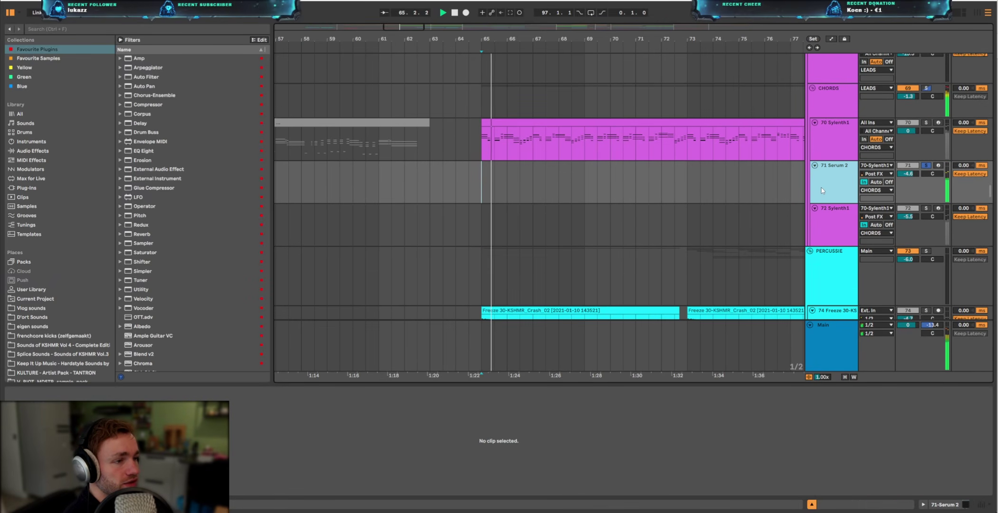
pyautogui.doubleClick(822, 190)
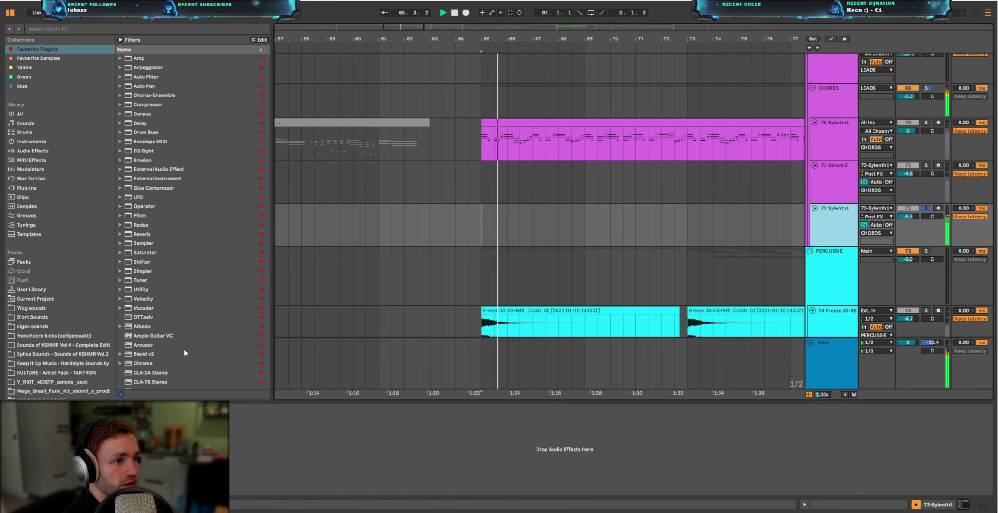
# Solo the CHORDS group and examine its effect chain while it plays
pyautogui.scroll(3, 771, 217)
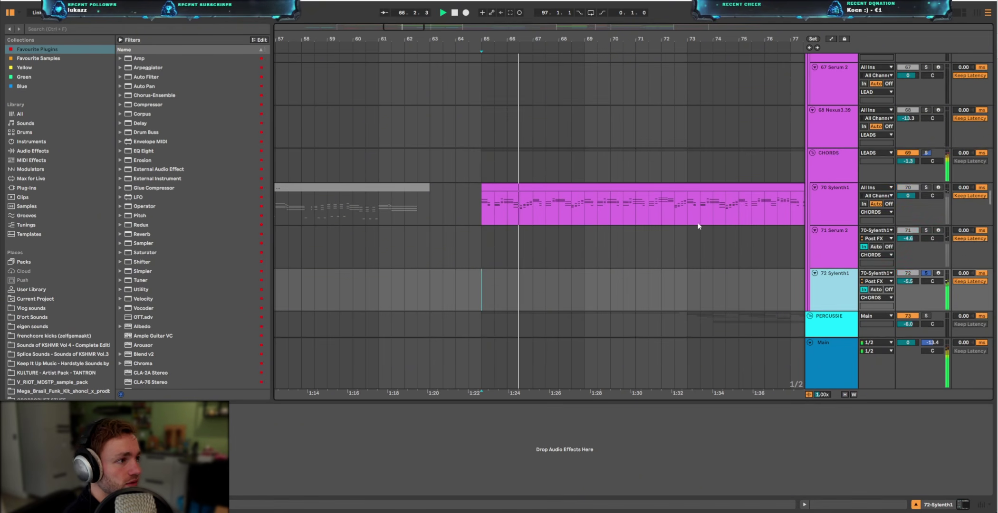
pyautogui.click(842, 170)
pyautogui.press('space')
pyautogui.click(590, 202)
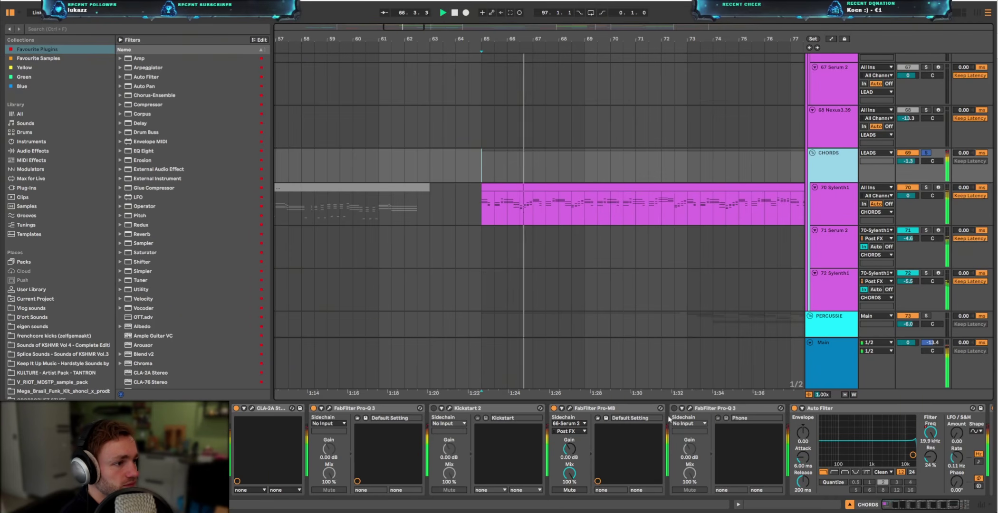
# Solo the LEAD group and play all its lead layers together from bar 65
pyautogui.scroll(-2, 669, 419)
pyautogui.scroll(7, 913, 196)
pyautogui.click(926, 210)
pyautogui.click(926, 167)
pyautogui.press('space')
pyautogui.press('space')
pyautogui.scroll(-3, 581, 233)
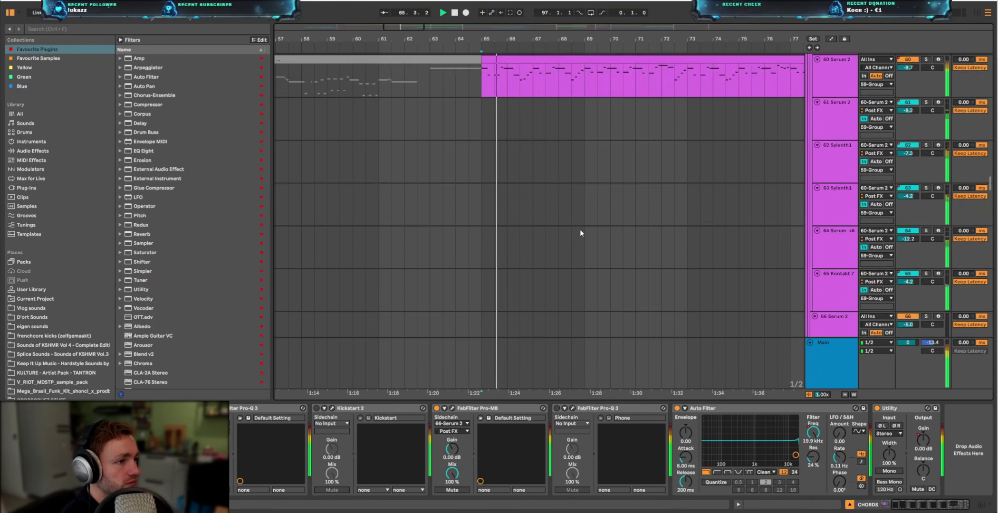
pyautogui.scroll(-3, 580, 230)
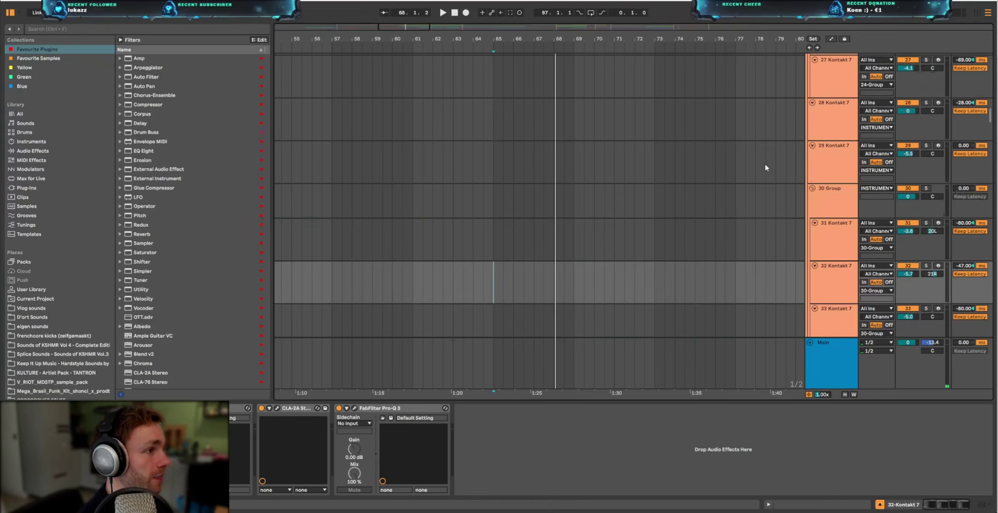
# Solo the 16 Group of Keyscape tracks in the instruments and play it from bar 65
pyautogui.press('Up')
pyautogui.press('Up')
pyautogui.press('Up')
pyautogui.press('Up')
pyautogui.press('Up')
pyautogui.press('Up')
pyautogui.press('Up')
pyautogui.press('Up')
pyautogui.press('Up')
pyautogui.press('Up')
pyautogui.press('Up')
pyautogui.press('Up')
pyautogui.press('Up')
pyautogui.press('Up')
pyautogui.press('Up')
pyautogui.press('Up')
pyautogui.press('Up')
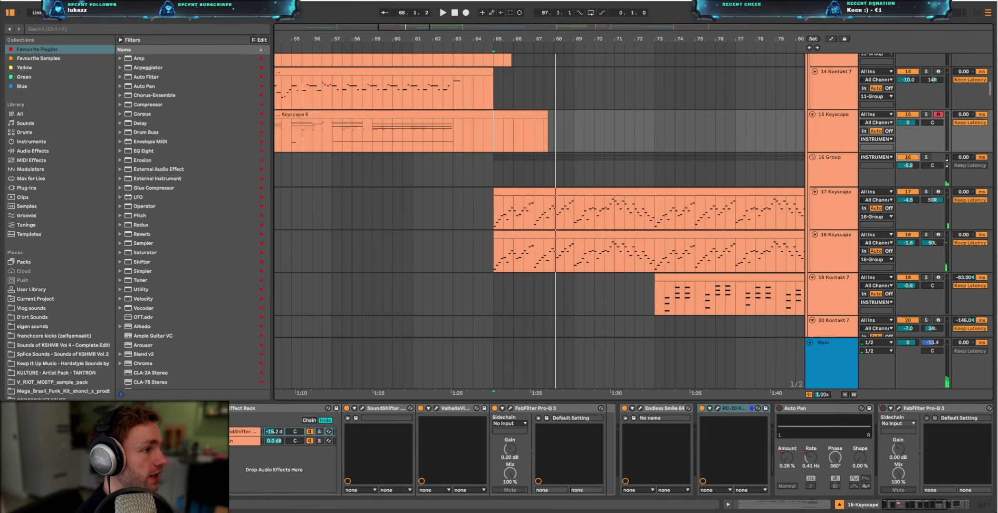
pyautogui.click(925, 156)
pyautogui.press('Down')
pyautogui.press('Down')
pyautogui.moveTo(535, 161); pyautogui.dragTo(491, 148)
pyautogui.scroll(-2, 492, 147)
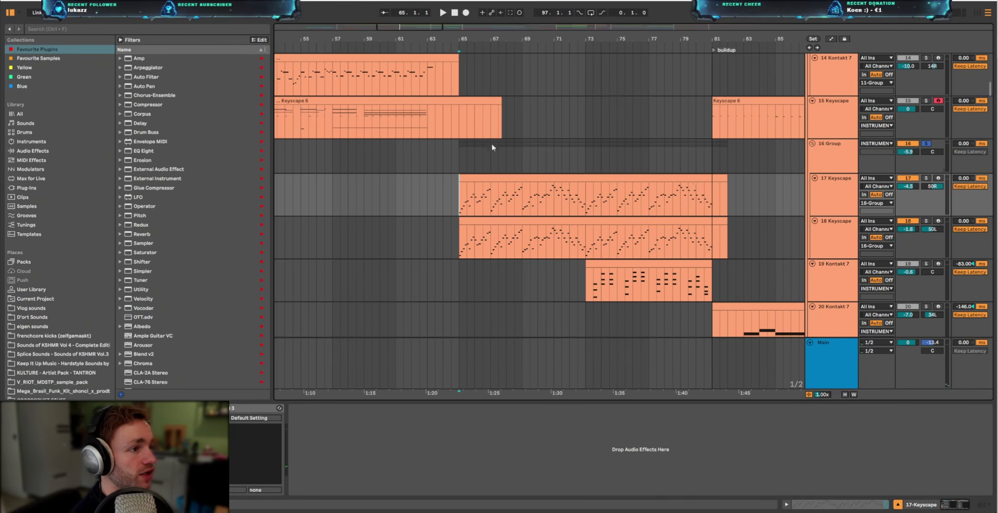
pyautogui.press('space')
pyautogui.press('Up')
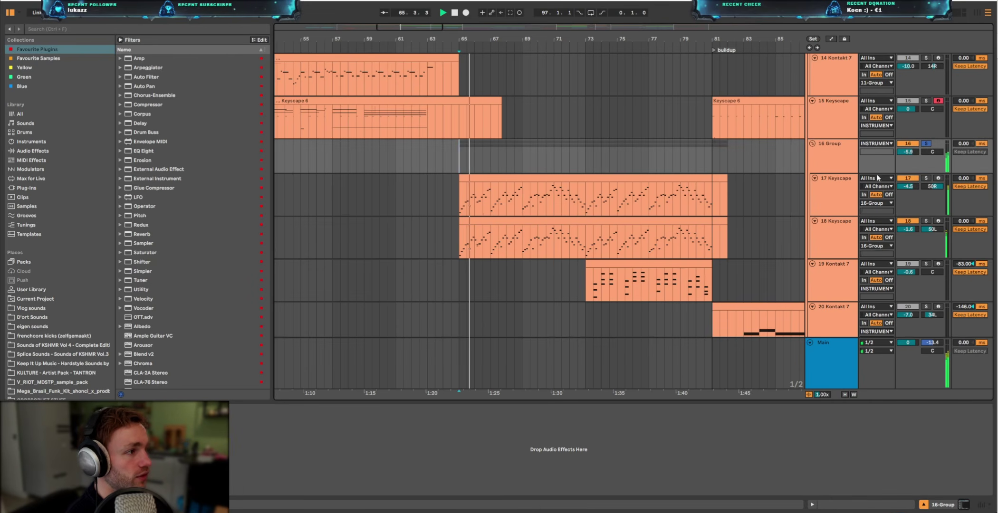
# View the 17 Keyscape track, then solo the 19 Kontakt 7 track for playback from bar 73
pyautogui.click(841, 192)
pyautogui.click(645, 179)
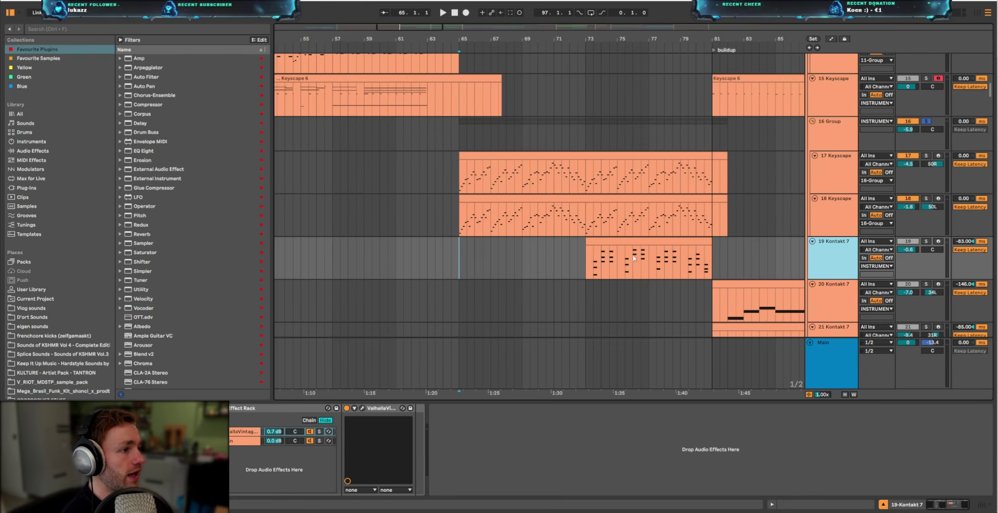
pyautogui.click(588, 264)
pyautogui.click(926, 241)
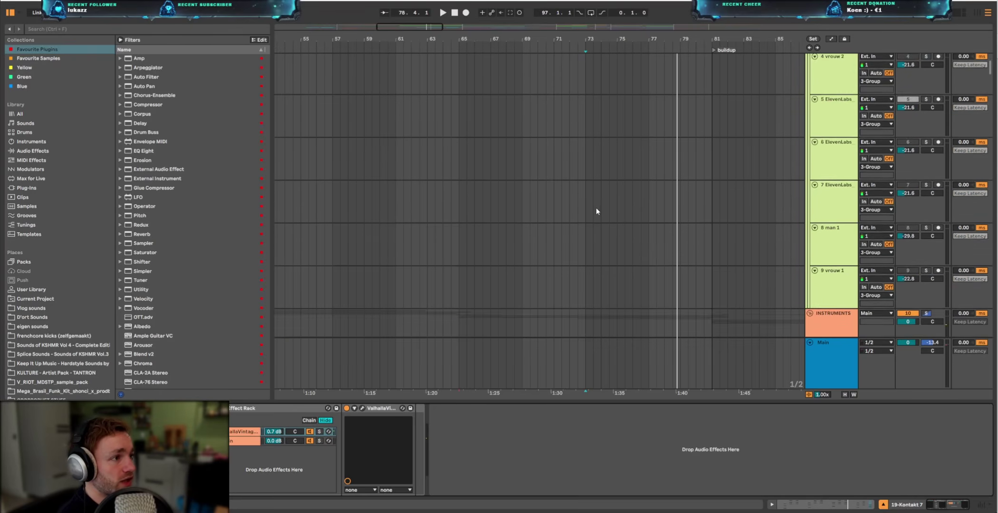
# Solo the whole LEADS group and play it from bar 65
pyautogui.scroll(-7, 597, 209)
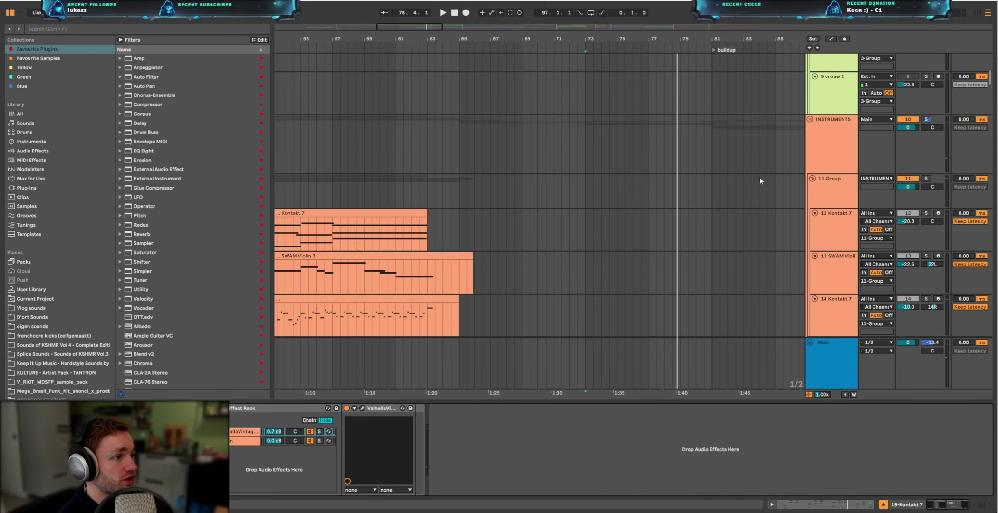
pyautogui.scroll(-15, 670, 183)
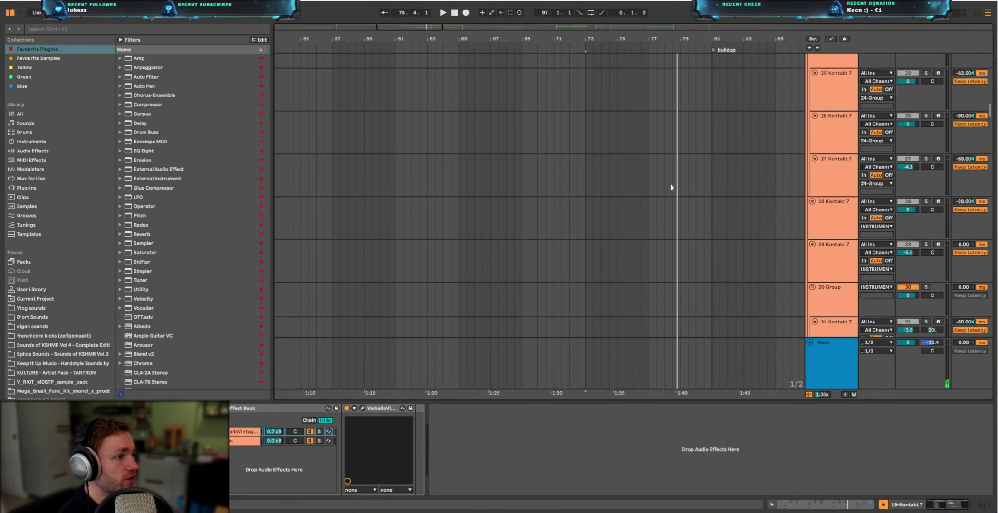
pyautogui.scroll(-5, 796, 193)
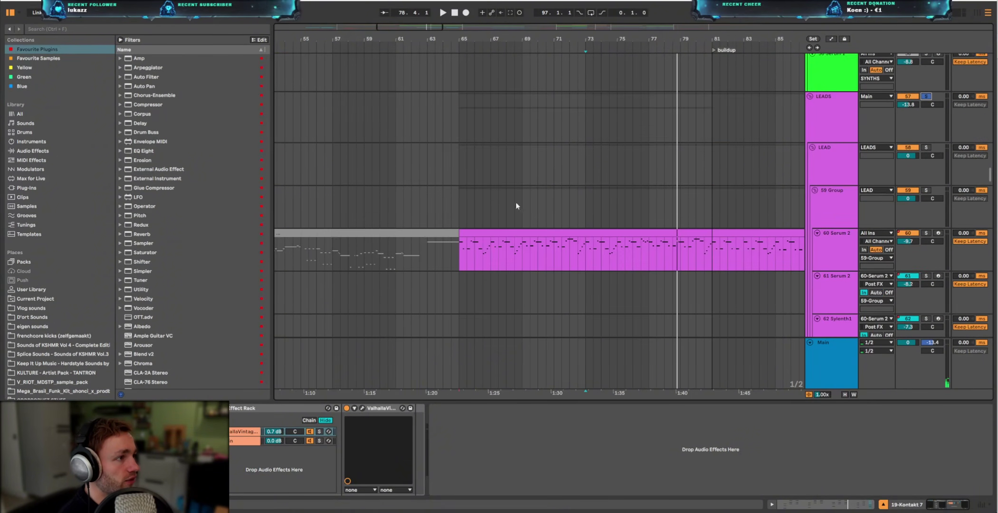
pyautogui.click(460, 208)
pyautogui.press('space')
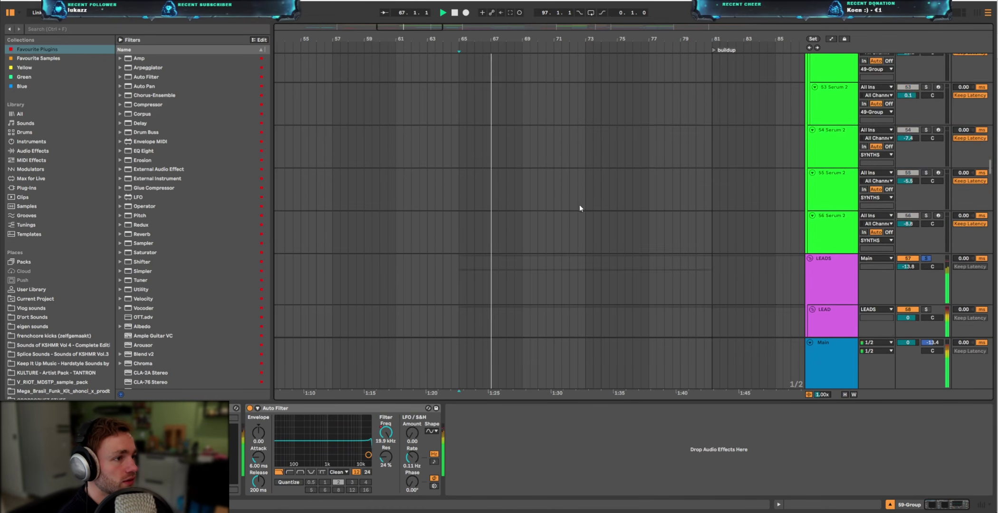
pyautogui.scroll(10, 579, 208)
pyautogui.scroll(8, 569, 240)
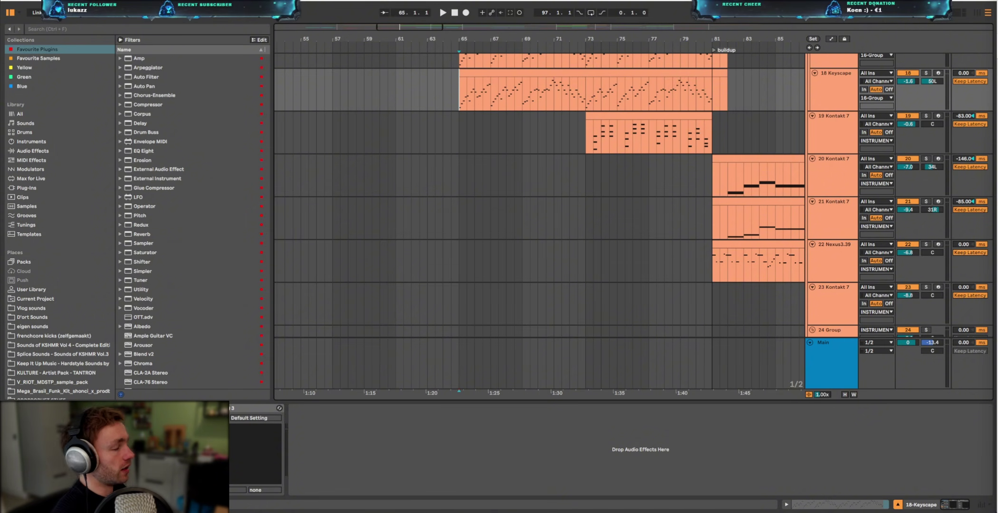
# Show the FabFilter Pro-R, Chain and Delay chains in the Reverb & Delay rack of the 35 Serum 2 track
pyautogui.click(808, 142)
pyautogui.scroll(-6, 711, 253)
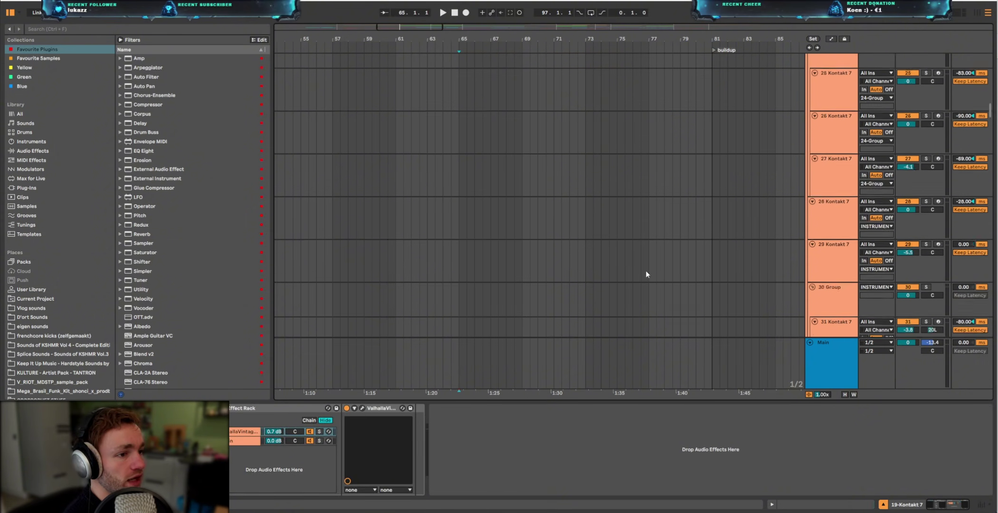
pyautogui.hotkey('ctrl', 'z')
pyautogui.click(282, 432)
pyautogui.click(283, 441)
pyautogui.click(287, 457)
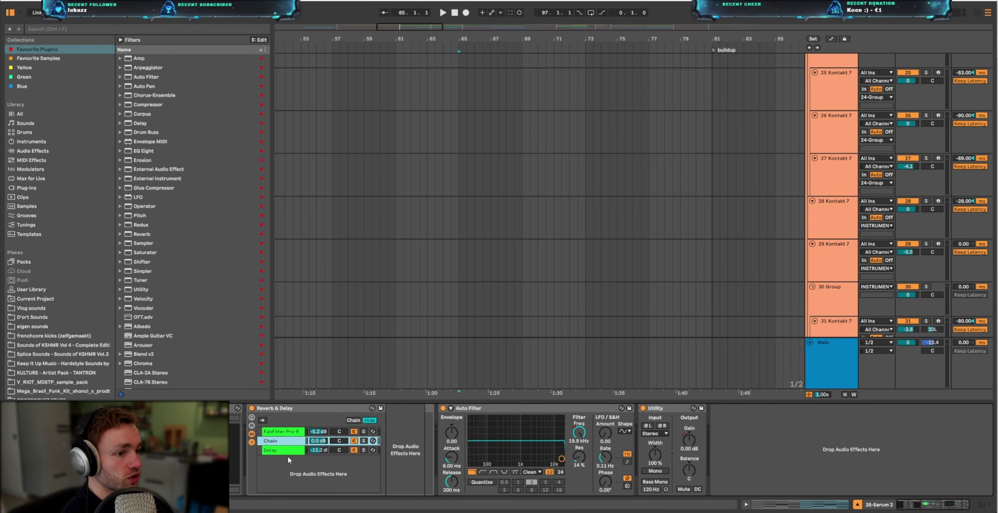
pyautogui.click(291, 432)
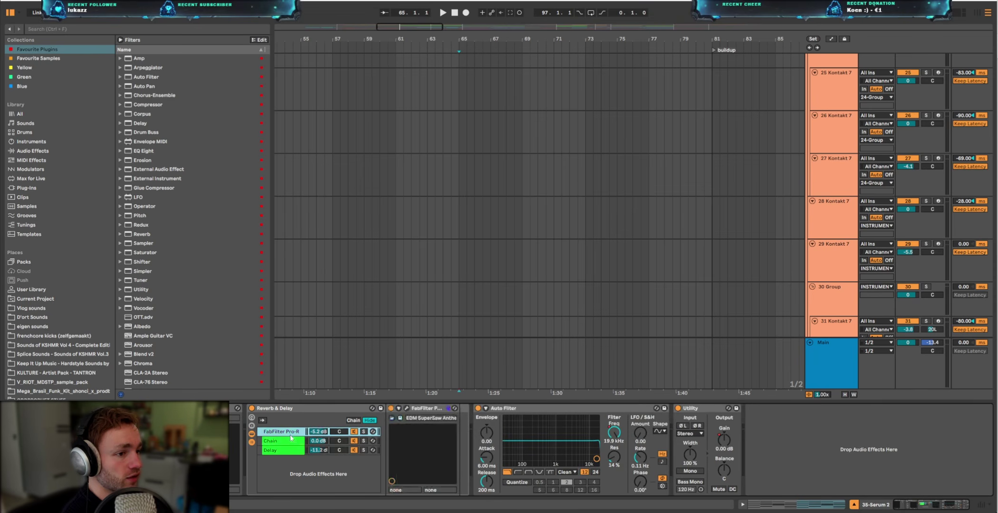
# Try adding an empty chain to the Reverb & Delay rack, and delete it again
pyautogui.click(280, 468)
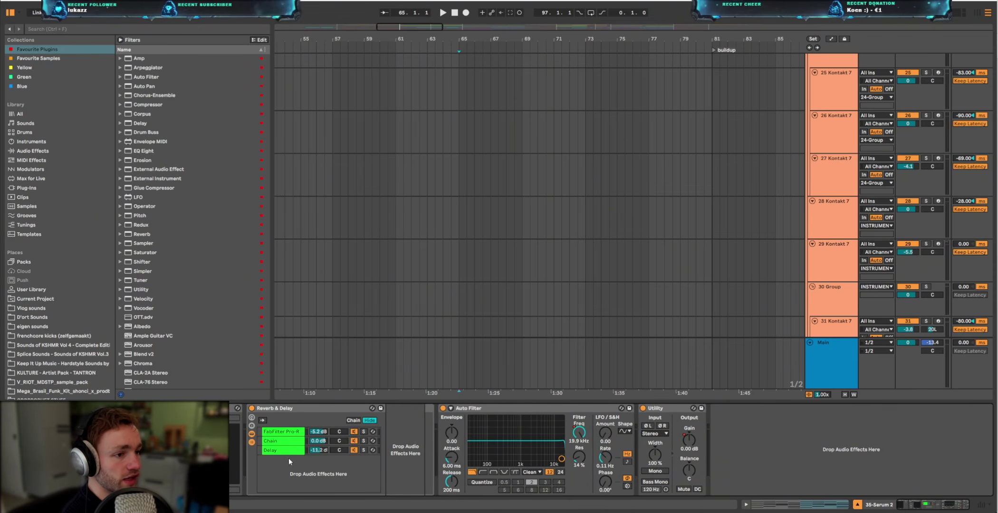
pyautogui.doubleClick(292, 464)
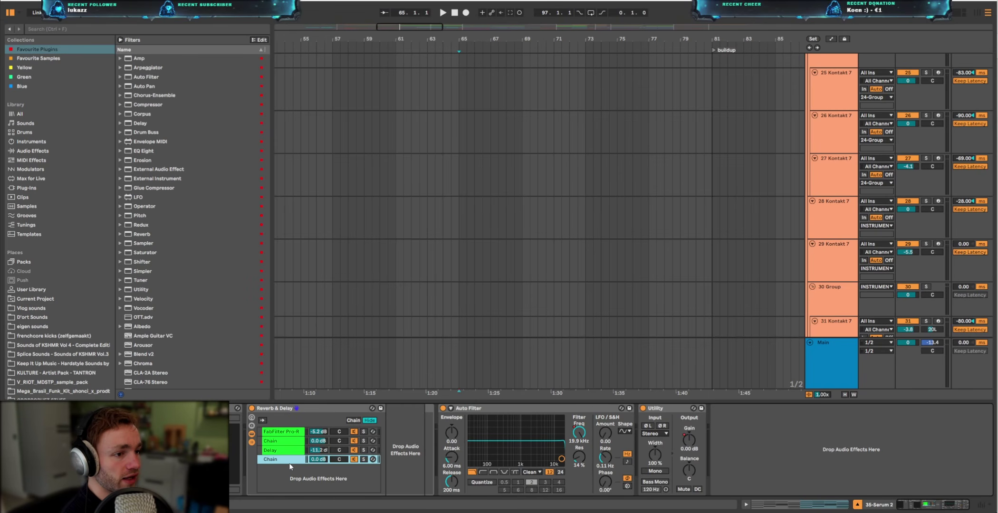
pyautogui.press('Delete')
# Inspect the rack's FabFilter Pro-R reverb settings, its Delay device and its empty dry chain
pyautogui.click(281, 433)
pyautogui.click(407, 409)
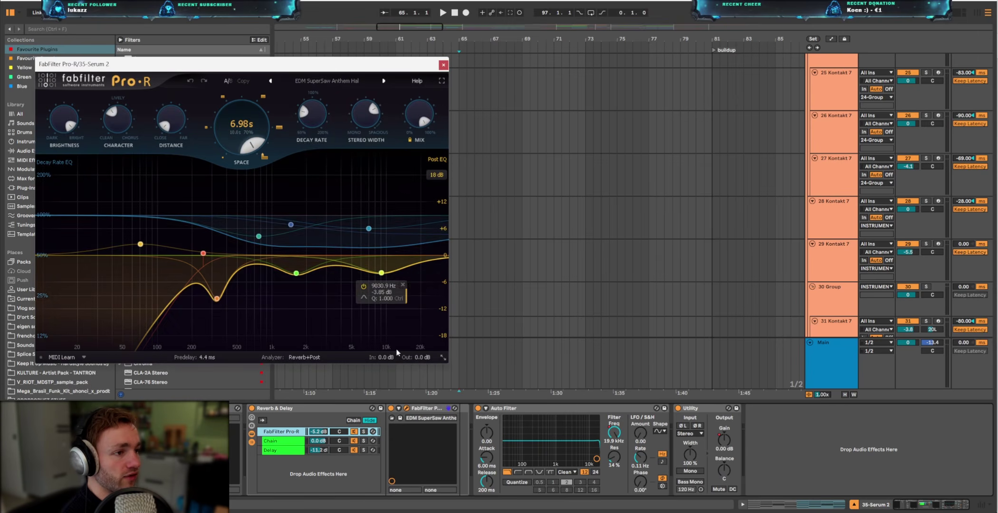
pyautogui.click(294, 452)
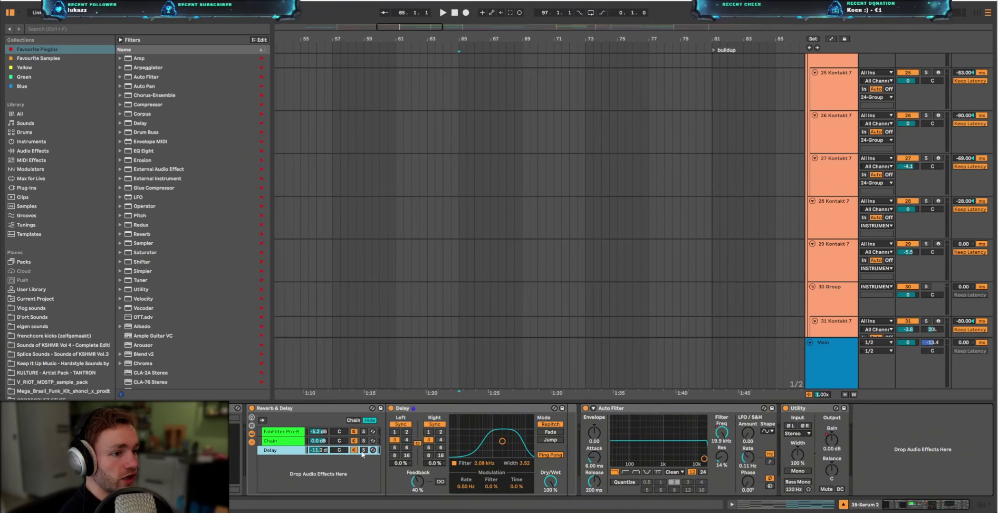
pyautogui.click(341, 409)
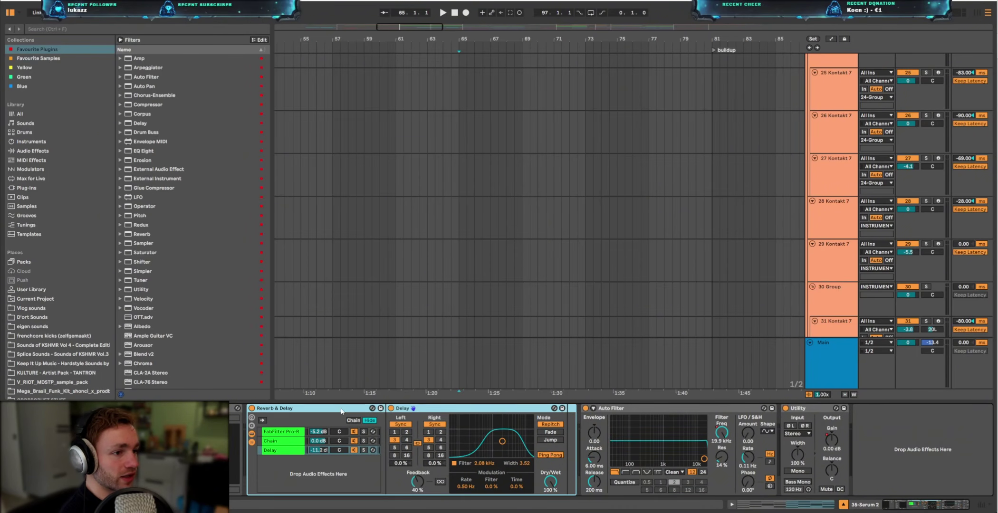
pyautogui.click(373, 441)
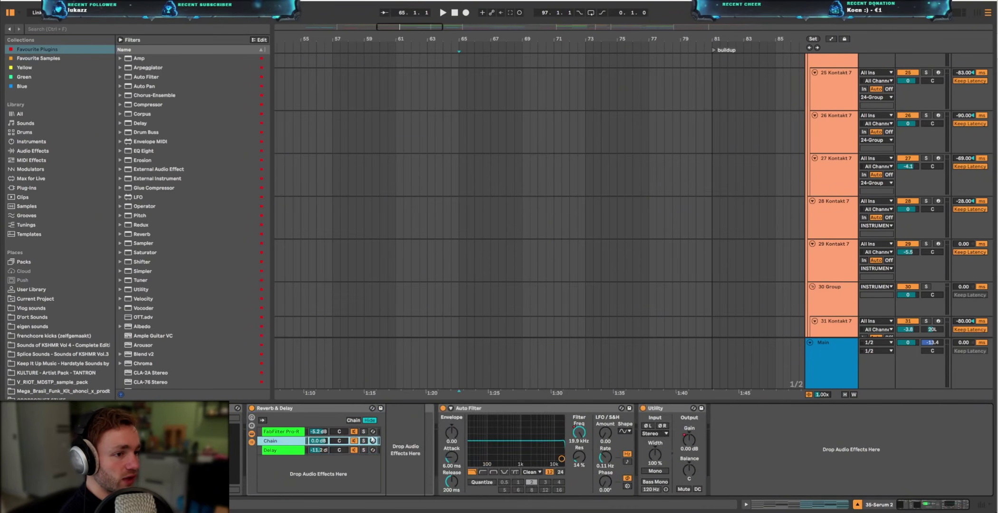
pyautogui.click(283, 432)
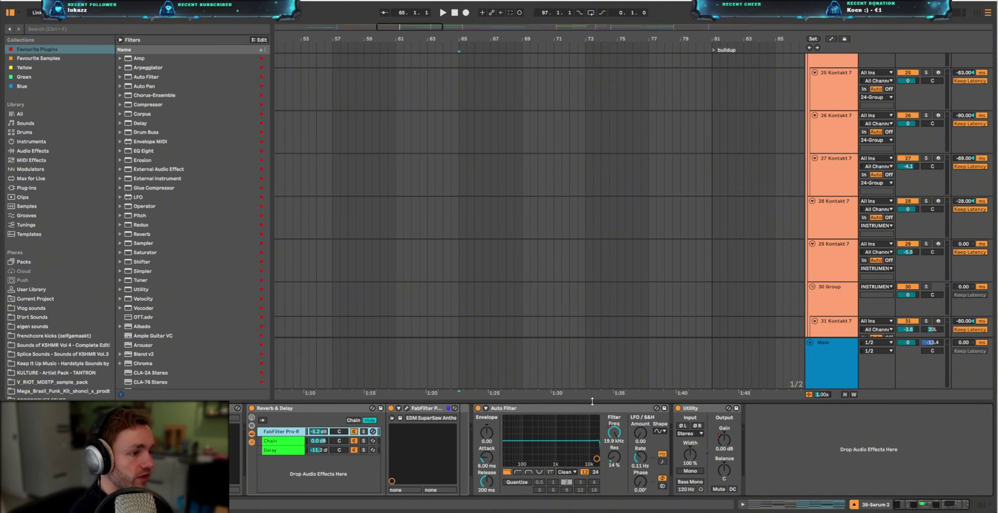
# Show the Delay chain in the Reverb & Delay rack, and solo the 35 Serum 2 track for playback from bar 65
pyautogui.click(280, 452)
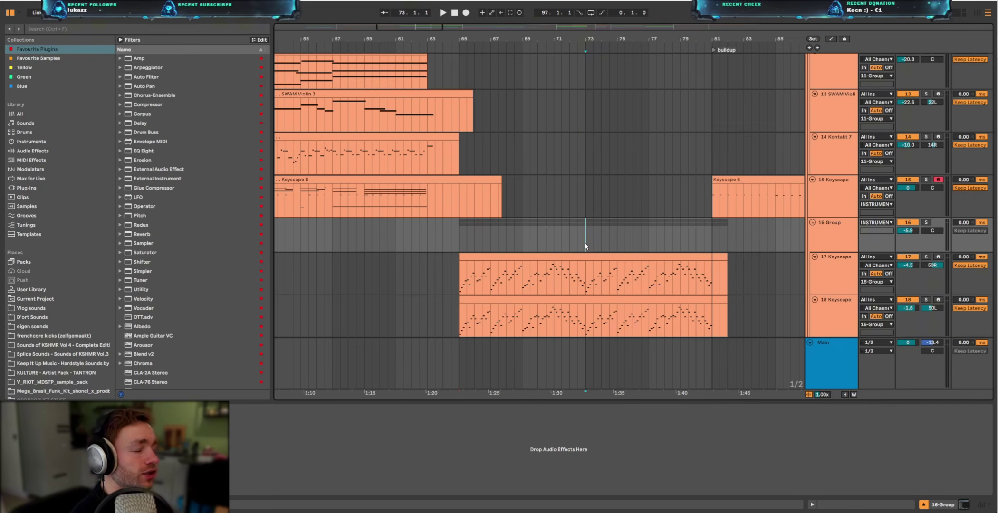
pyautogui.click(461, 238)
pyautogui.scroll(-7, 462, 238)
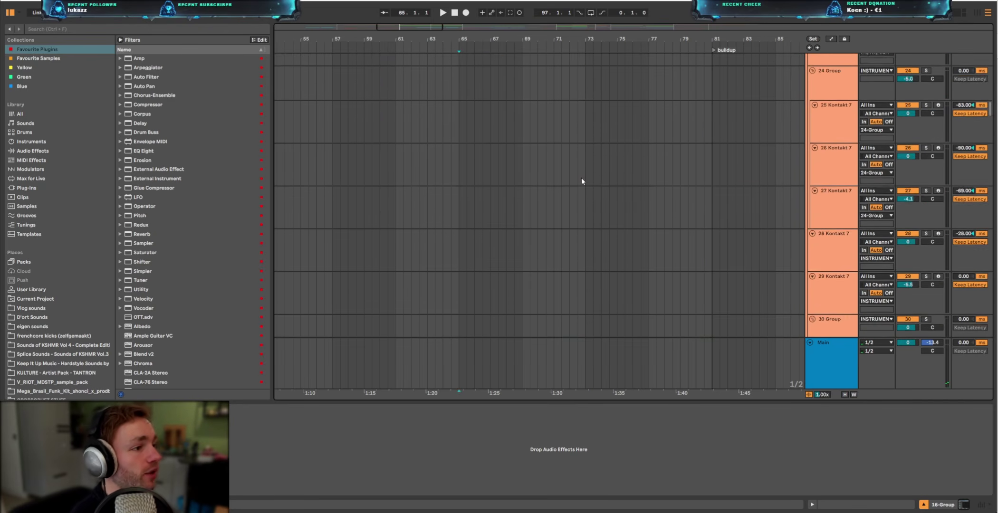
pyautogui.scroll(-10, 580, 181)
pyautogui.click(692, 130)
pyautogui.scroll(2, 691, 130)
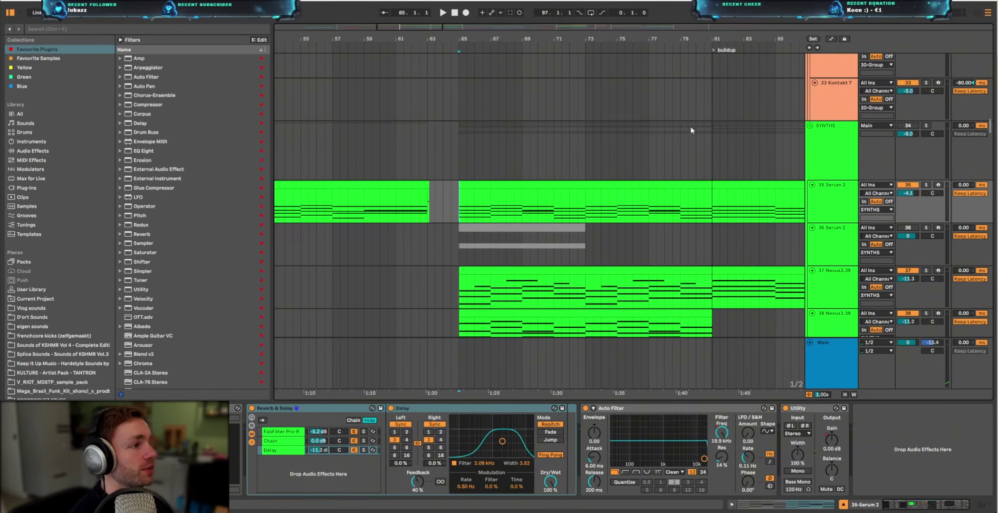
pyautogui.click(926, 185)
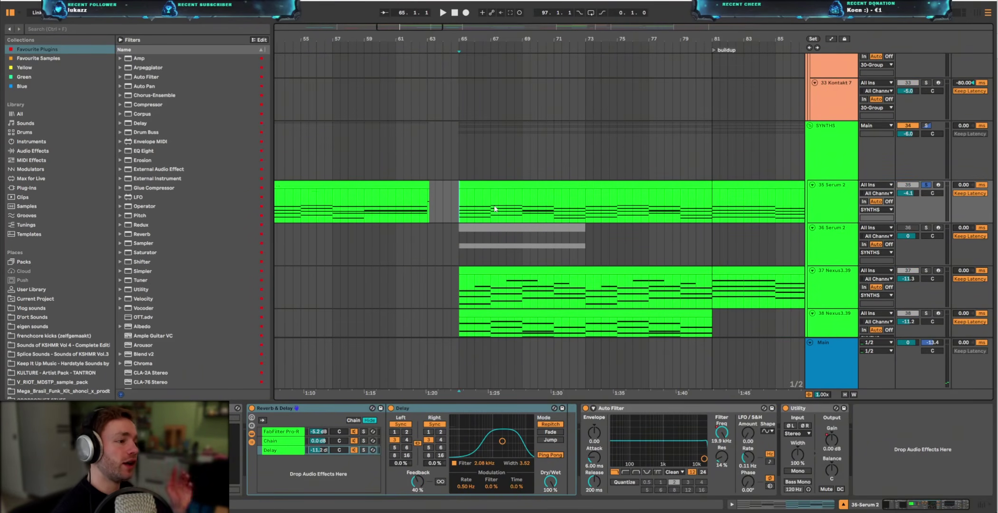
pyautogui.press('space')
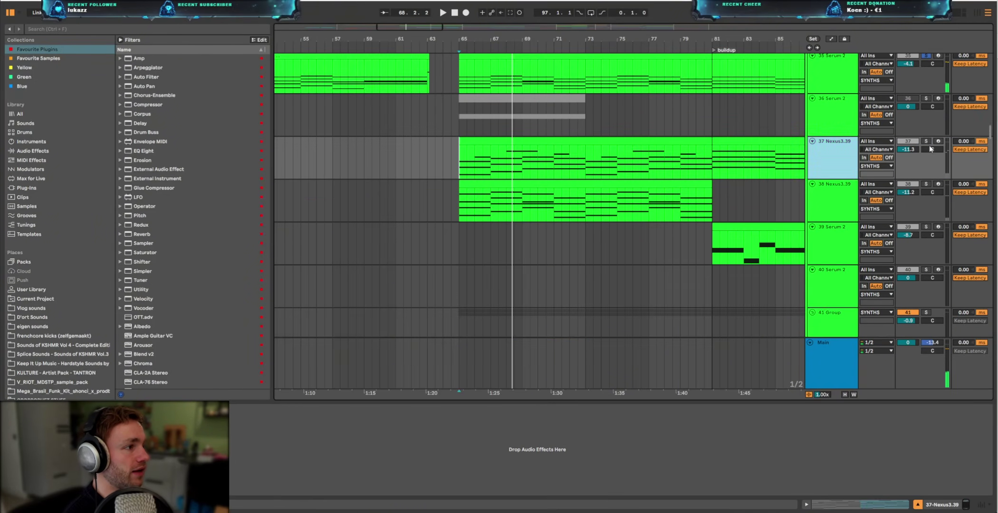
# Audition the 37 Nexus and 38 Nexus tracks one after the other, each soloed, from bar 65
pyautogui.click(926, 141)
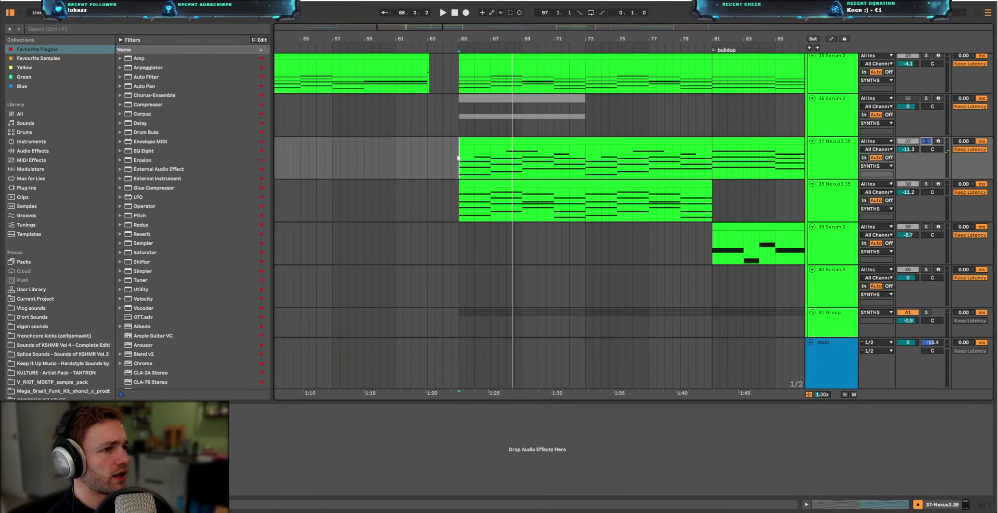
pyautogui.press('space')
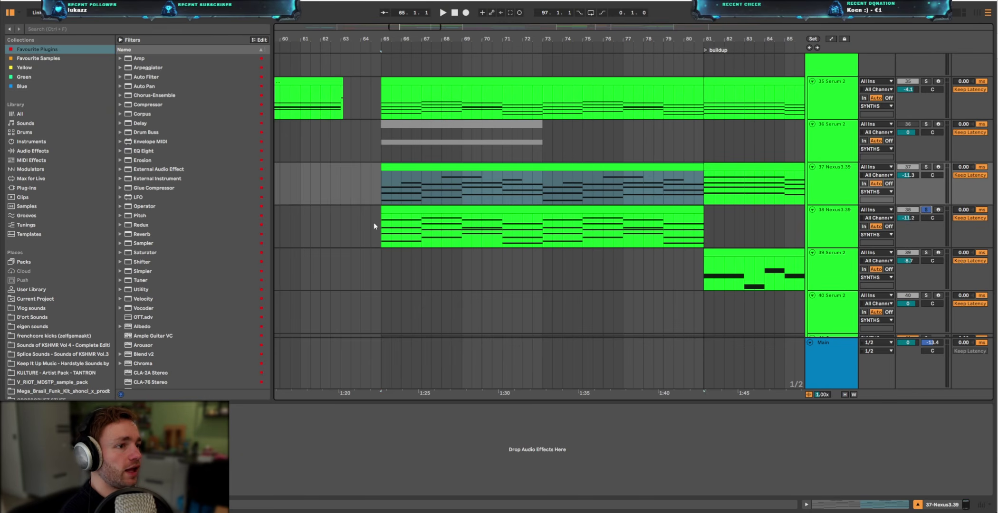
pyautogui.click(381, 225)
pyautogui.press('space')
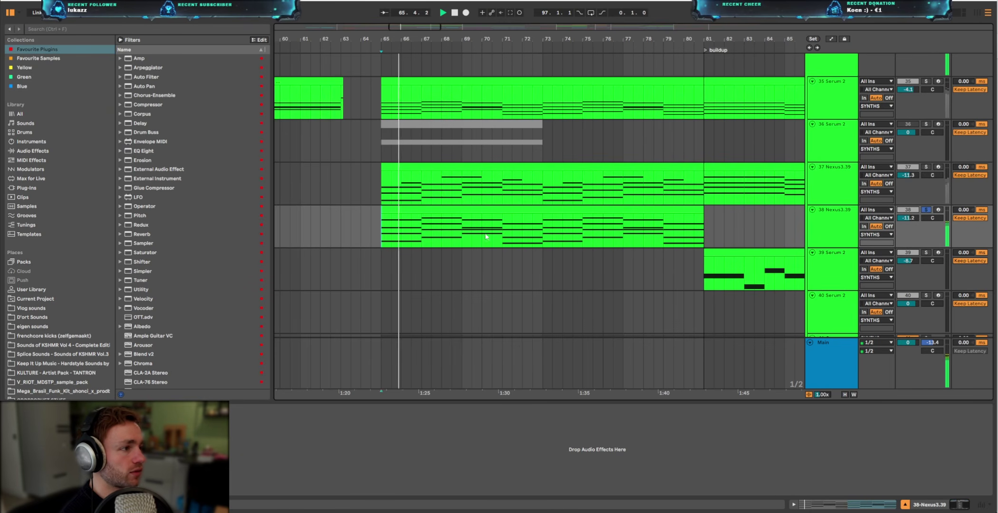
# Solo the 42 Freeze 17-Serum 2 track inside the 41 Group and play it from bar 65
pyautogui.scroll(-5, 478, 221)
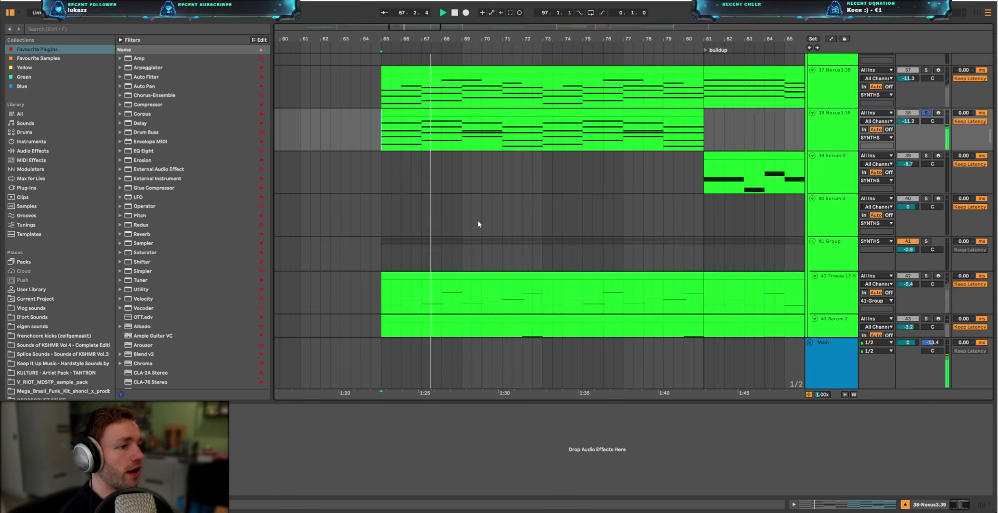
pyautogui.scroll(-3, 692, 197)
pyautogui.click(381, 207)
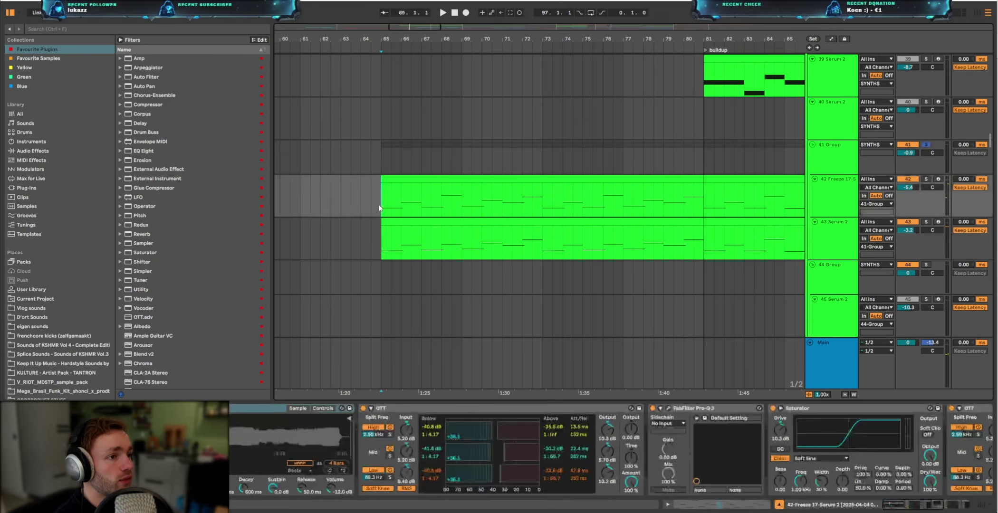
pyautogui.click(928, 179)
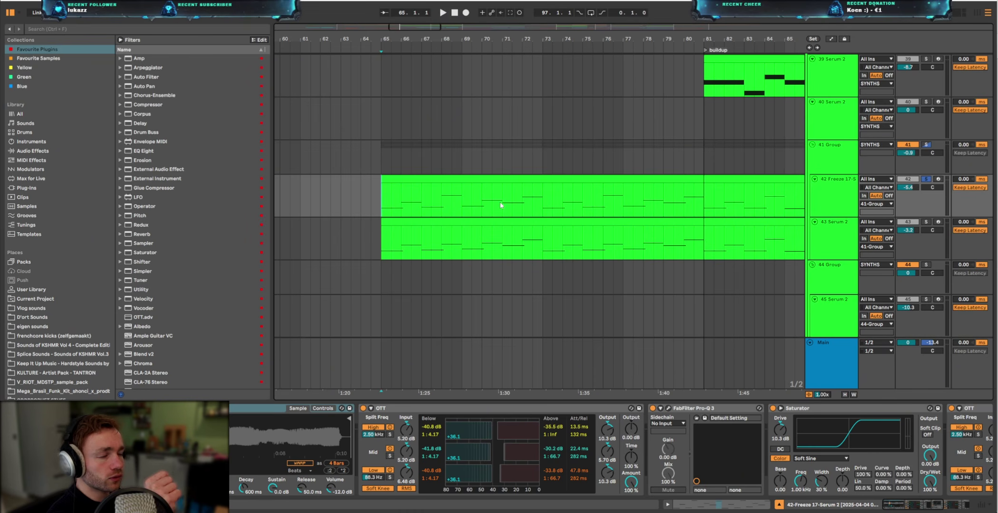
pyautogui.press('space')
# Show the automation lanes around the 42 Freeze track and inspect the curve of its FabFilter Pro-Q 3
pyautogui.click(834, 193)
pyautogui.press('a')
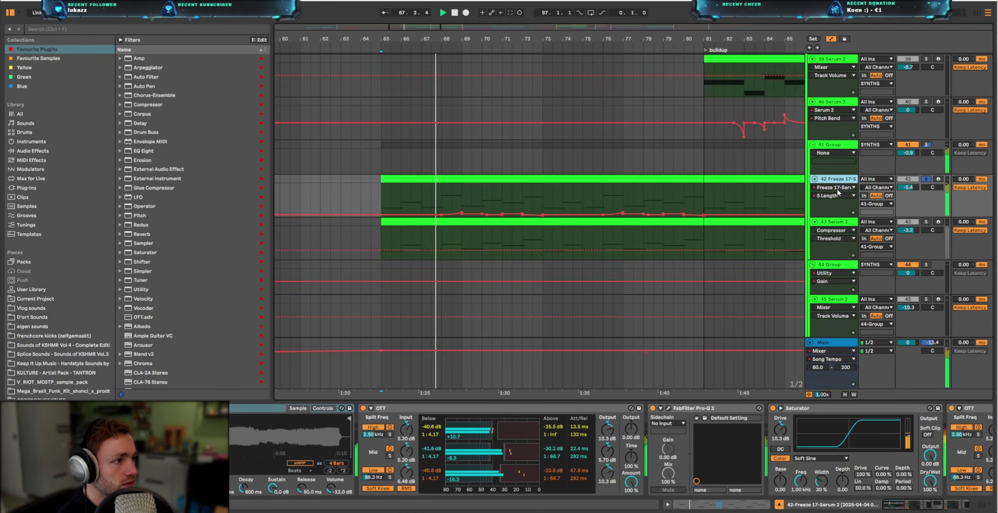
pyautogui.scroll(3, 449, 209)
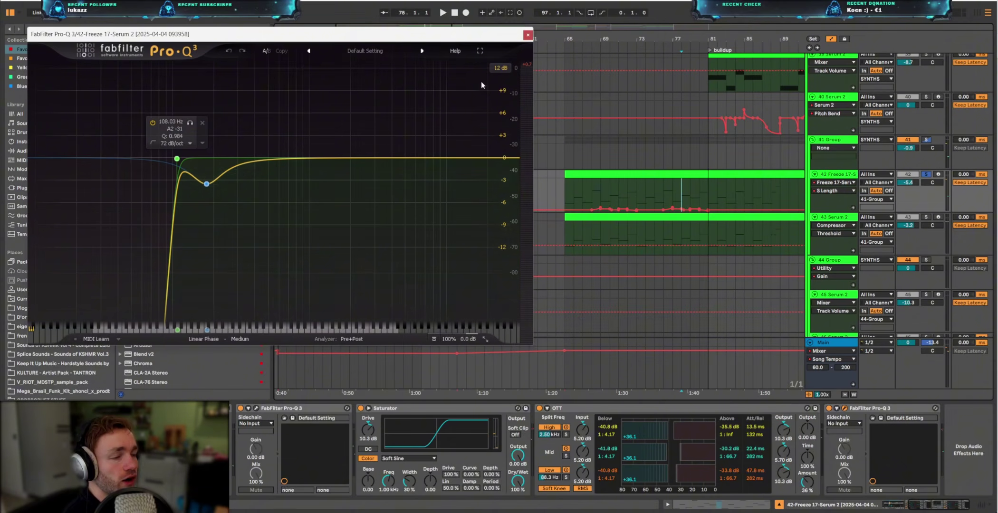
pyautogui.click(527, 35)
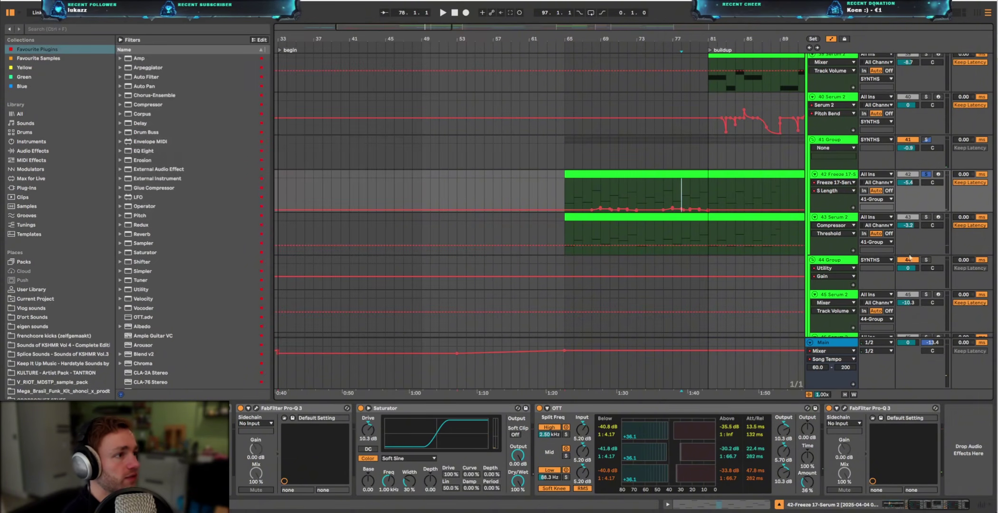
# Play the soloed 43 Serum 2 track from bar 65, replay the layers from there, and hide the automation lanes
pyautogui.click(561, 228)
pyautogui.press('space')
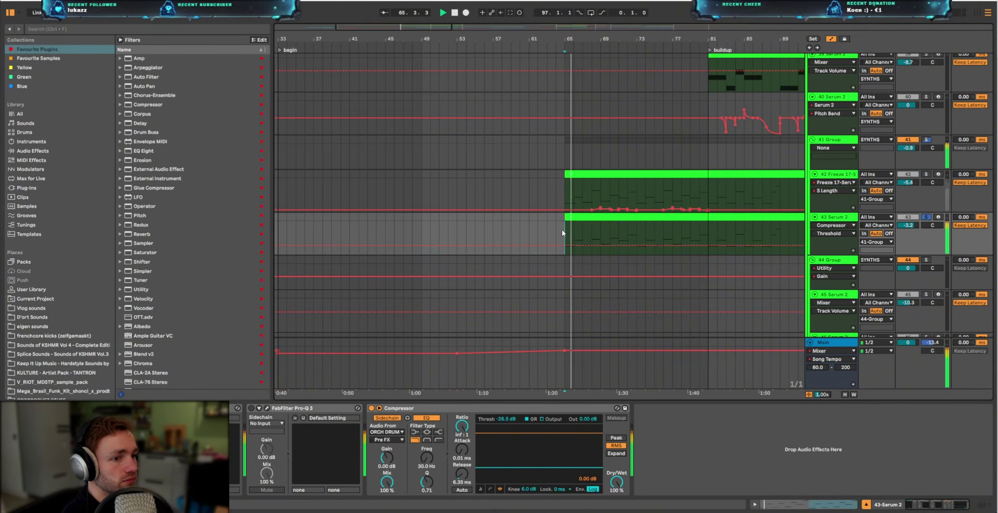
pyautogui.click(568, 200)
pyautogui.press('space')
pyautogui.press('a')
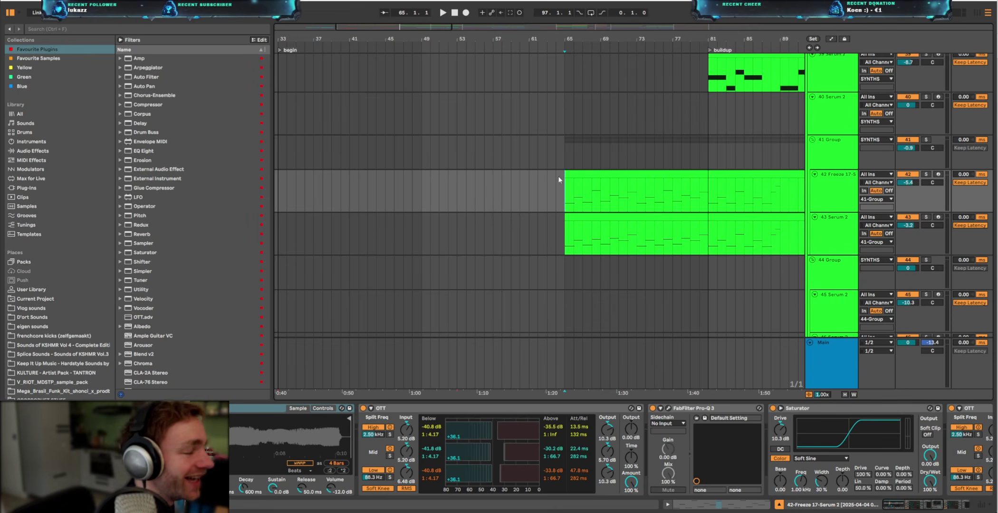
# Solo the whole SYNTHS group and play it from bar 65 while looking over its tracks
pyautogui.scroll(-10, 581, 155)
pyautogui.scroll(-3, 582, 154)
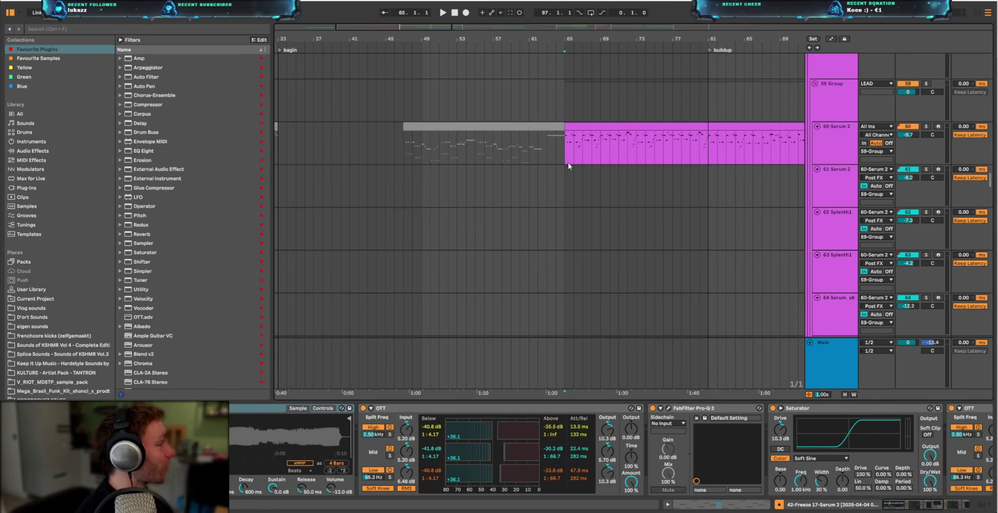
pyautogui.click(568, 162)
pyautogui.scroll(14, 733, 178)
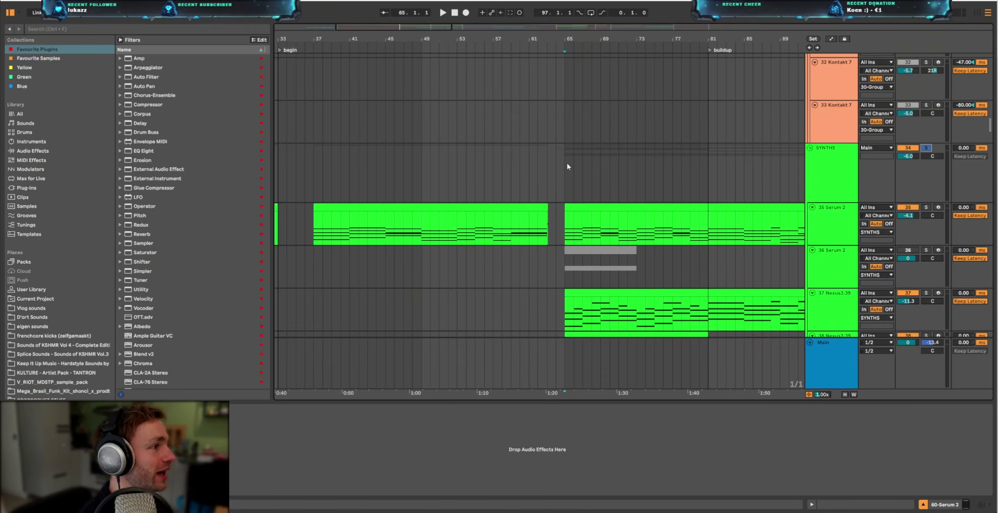
pyautogui.click(565, 158)
pyautogui.press('space')
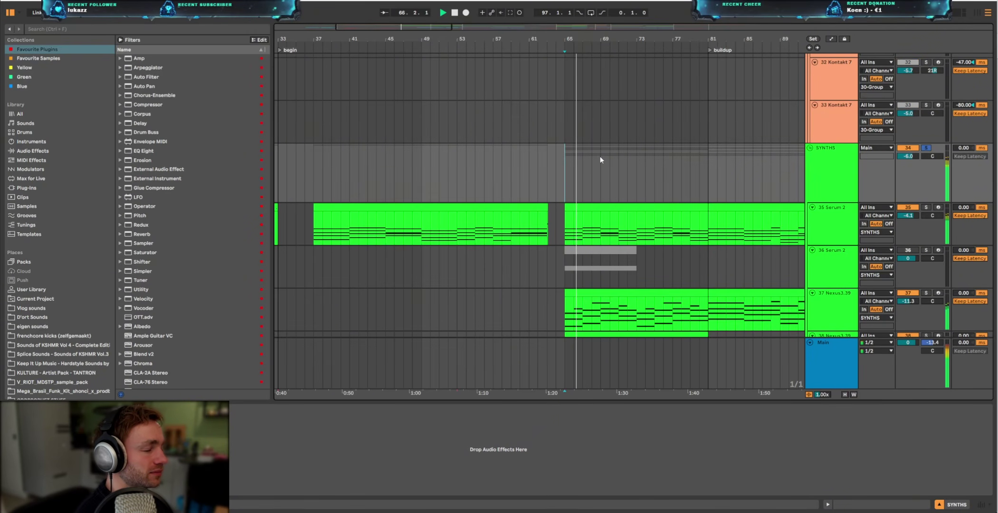
pyautogui.scroll(-8, 637, 148)
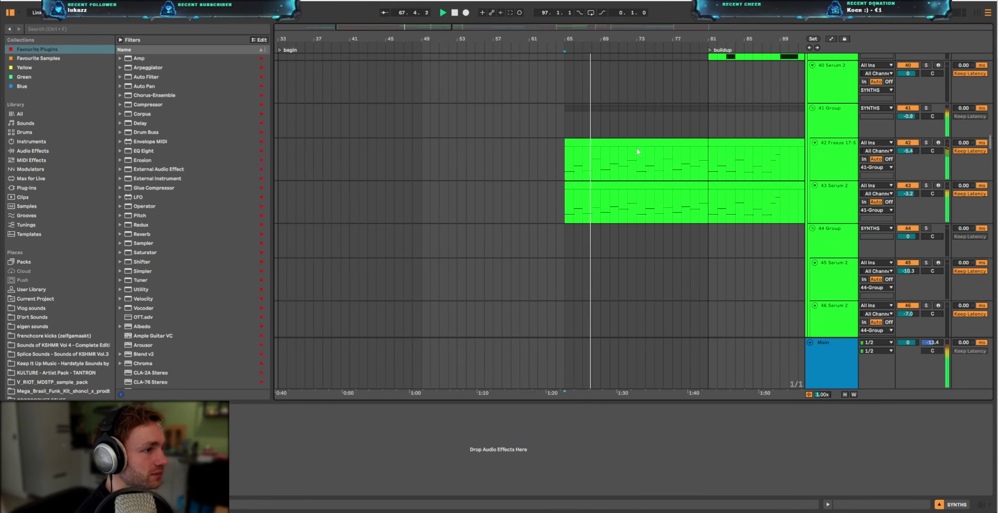
pyautogui.scroll(-8, 637, 149)
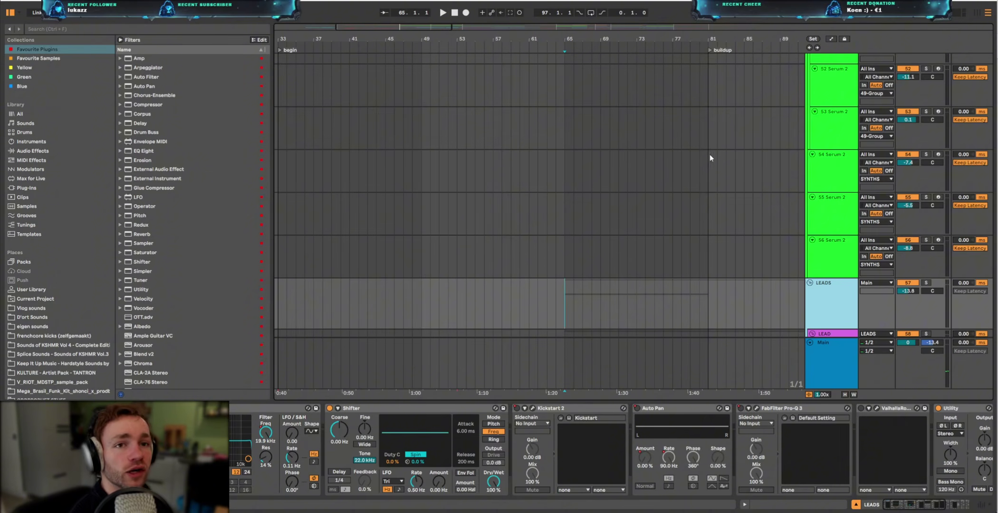
# Play the LEADS group from bar 65 with the INSTRUMENTS and SYNTHS groups muted
pyautogui.scroll(14, 710, 153)
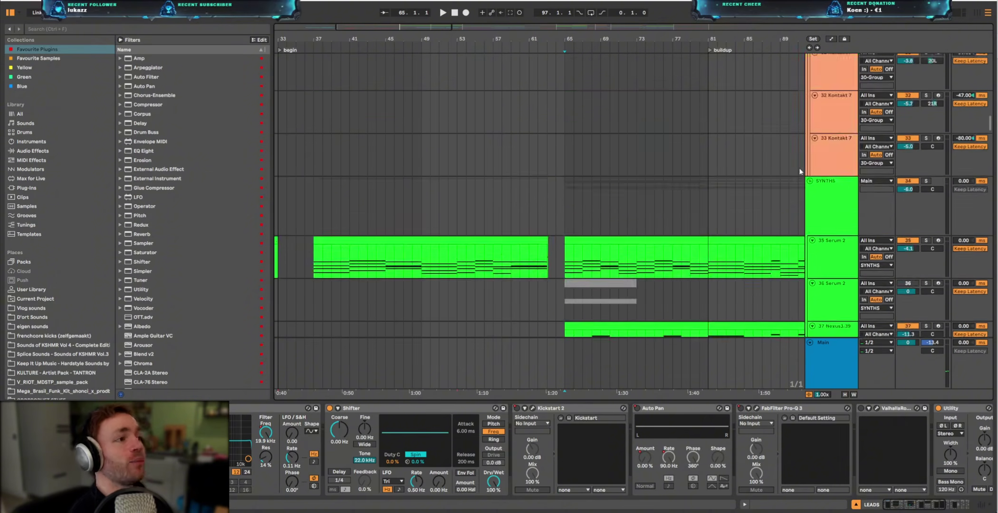
pyautogui.scroll(15, 800, 172)
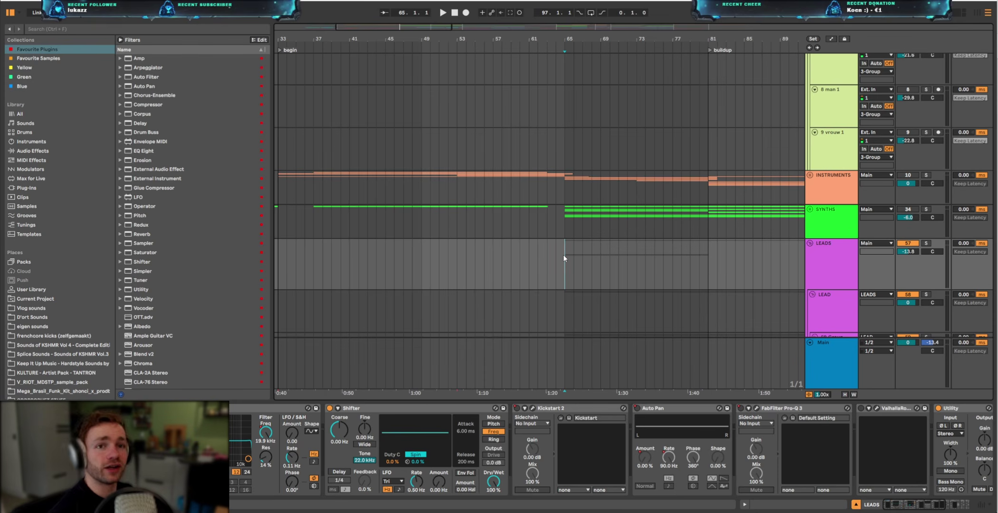
pyautogui.press('space')
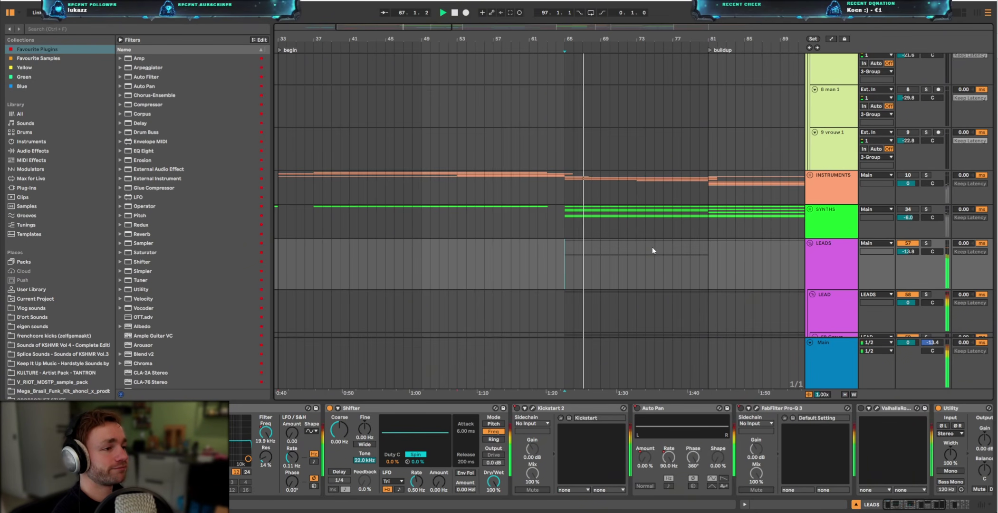
pyautogui.press('space')
# Reactivate the SYNTHS and INSTRUMENTS groups and play all the layers together from bar 65
pyautogui.click(908, 209)
pyautogui.click(914, 175)
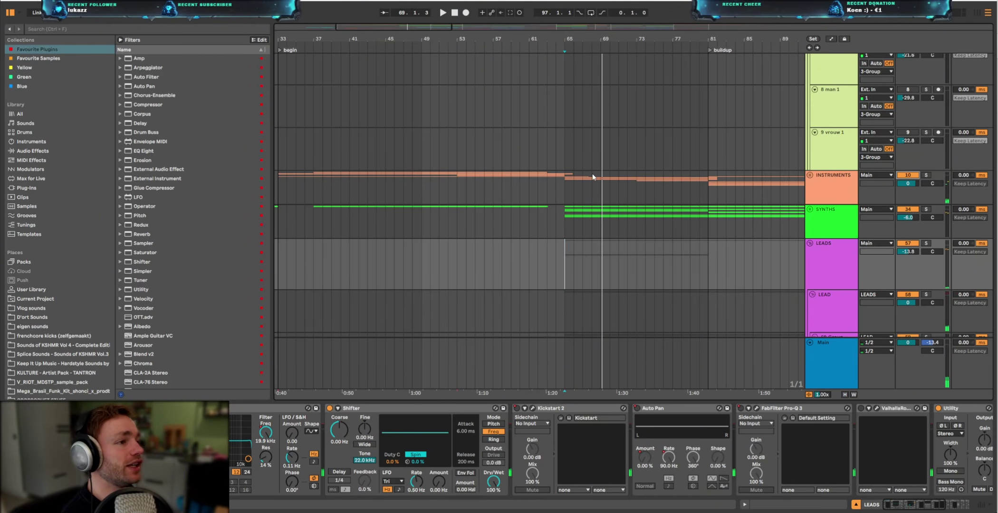
pyautogui.click(572, 196)
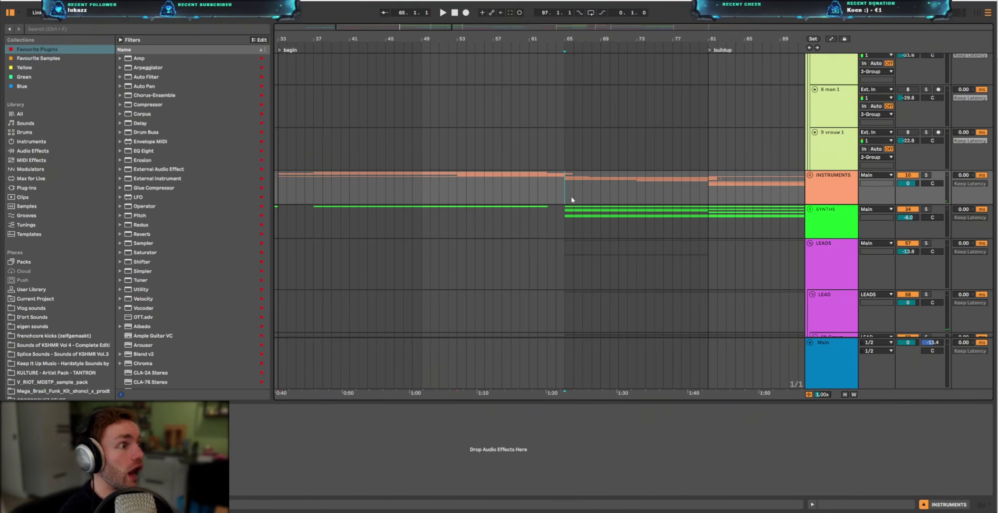
pyautogui.press('space')
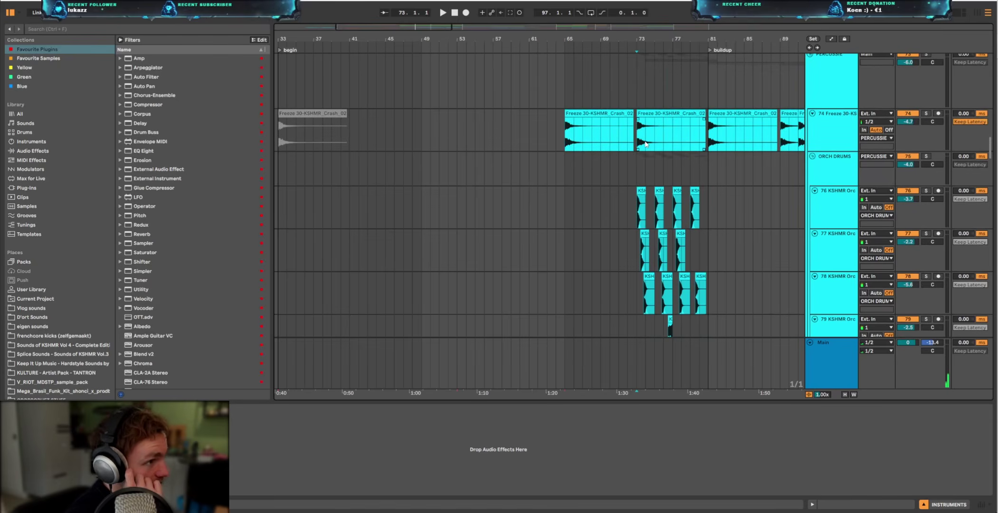
# Audition the percussion from bar 73, with the Stadium Clap layers of the 81 Group soloed
pyautogui.click(646, 144)
pyautogui.scroll(5, 681, 141)
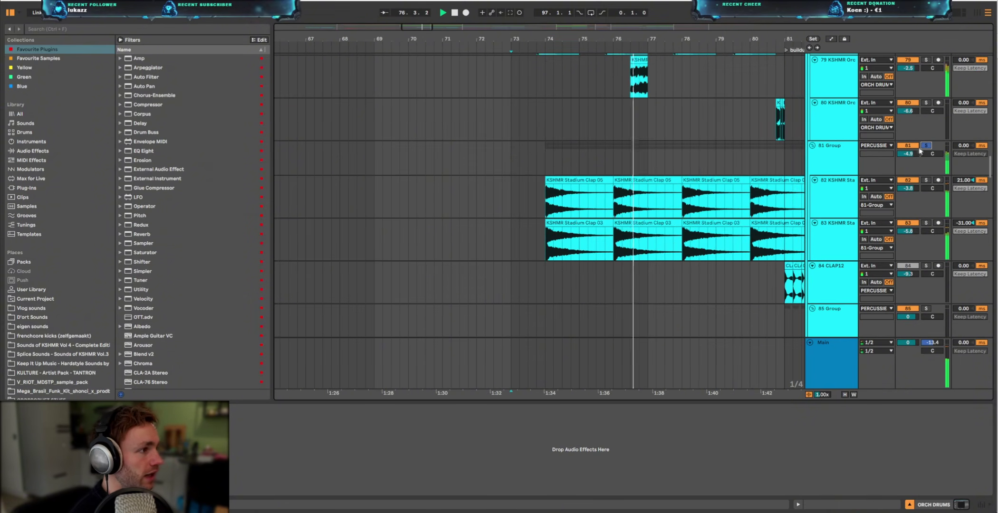
pyautogui.keyDown('ctrl'); pyautogui.scroll(-3, 691, 167); pyautogui.keyUp('ctrl')
pyautogui.scroll(5, 654, 195)
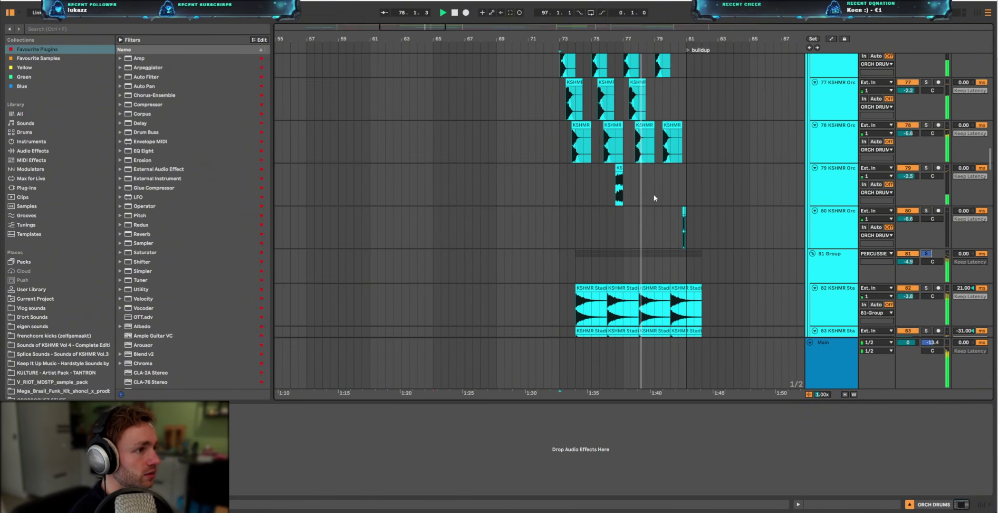
# Replay the section from bar 73 with the 81 Group unsoloed, looking over the percussion and FX tracks
pyautogui.press('space')
pyautogui.press('space')
pyautogui.scroll(-4, 671, 152)
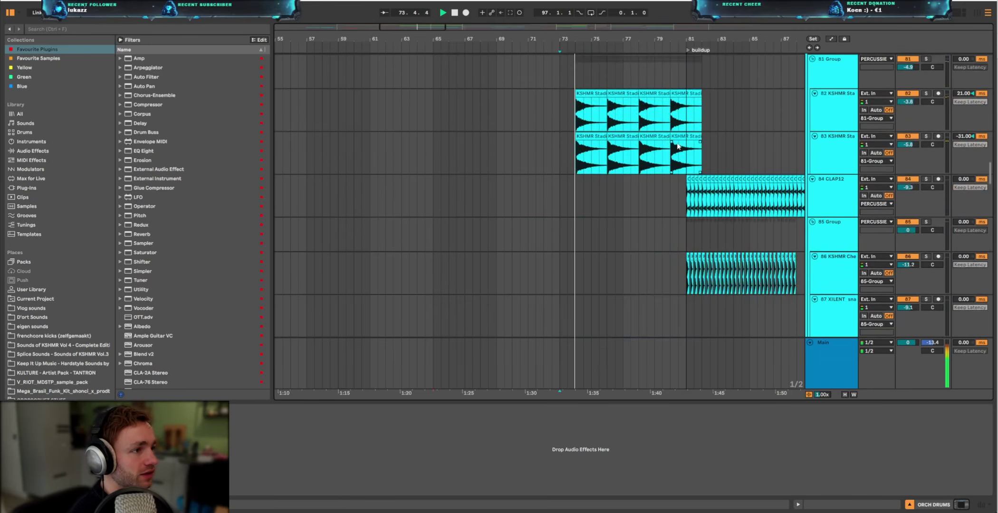
pyautogui.scroll(-5, 677, 149)
pyautogui.scroll(-20, 678, 149)
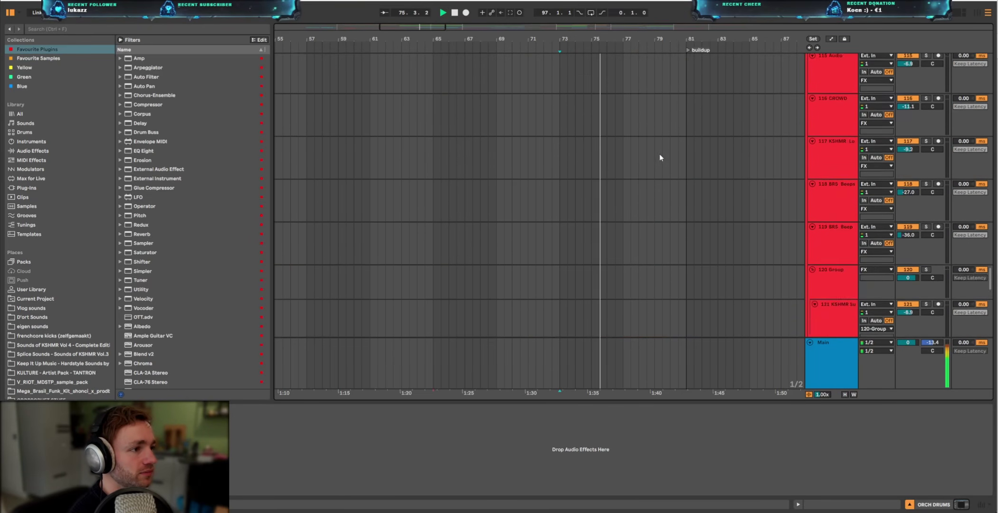
pyautogui.scroll(-8, 661, 158)
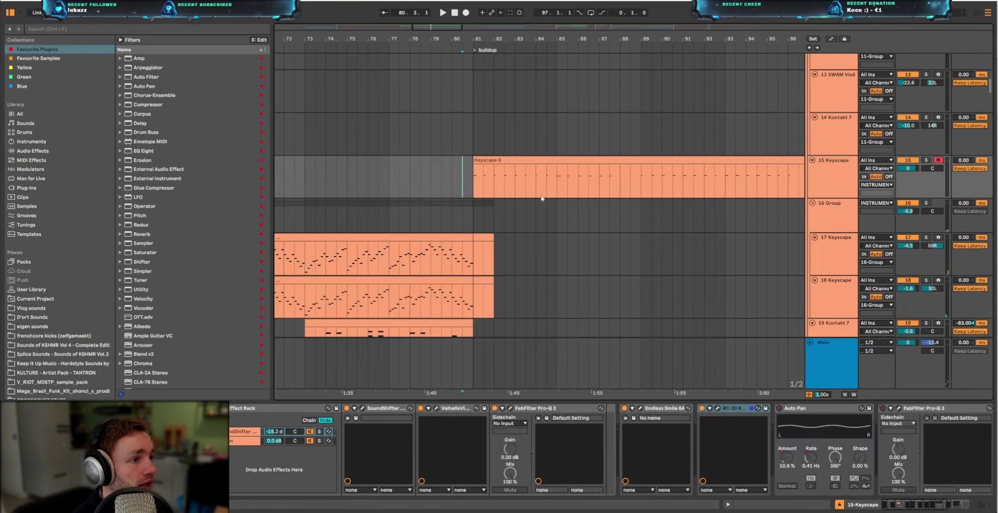
# Solo the 15 Keyscape track and play its clip in the buildup section
pyautogui.keyDown('ctrl'); pyautogui.scroll(-4, 610, 194); pyautogui.keyUp('ctrl')
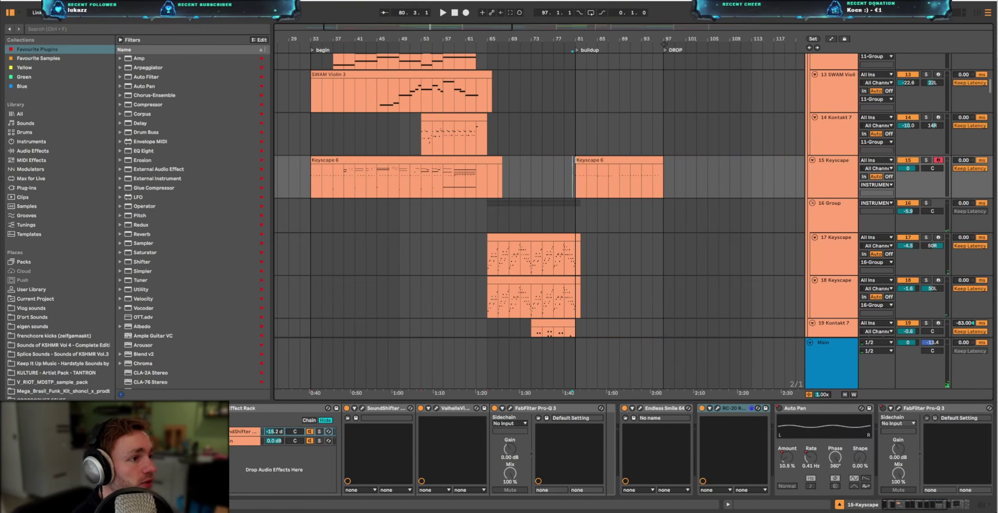
pyautogui.keyDown('ctrl'); pyautogui.scroll(-3, 613, 181); pyautogui.keyUp('ctrl')
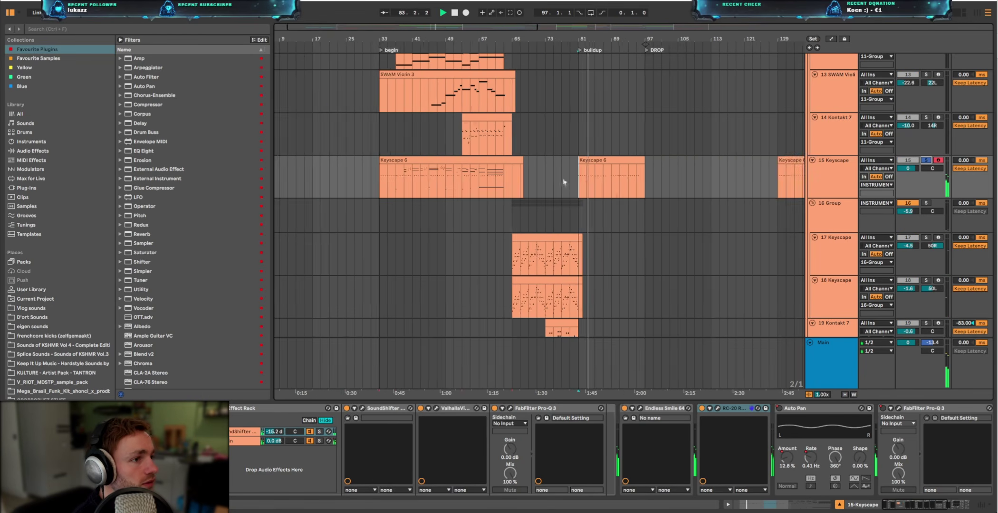
pyautogui.keyDown('ctrl'); pyautogui.scroll(3, 617, 177); pyautogui.keyUp('ctrl')
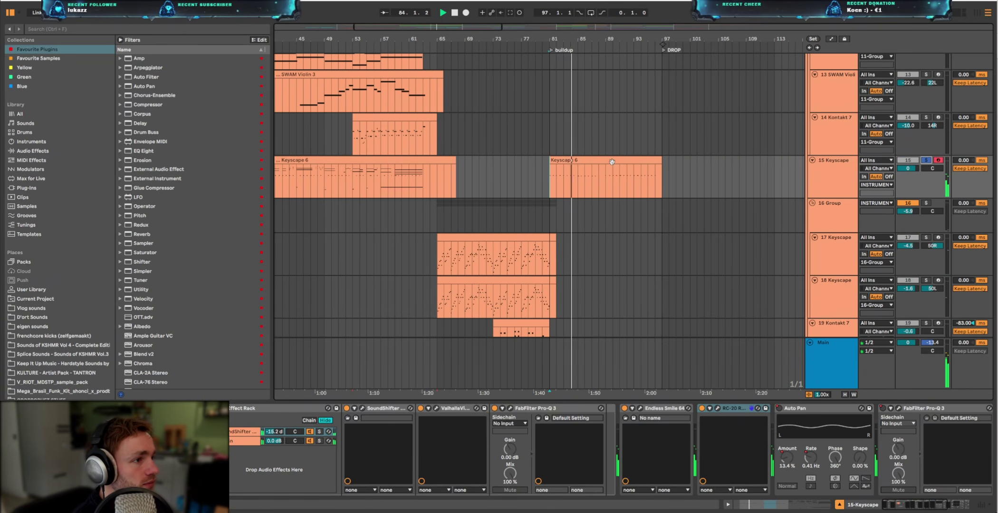
# Unsolo the 15 Keyscape track and play the 20 and 21 Kontakt 7 clips soloed from the buildup at bar 81
pyautogui.scroll(3, 534, 268)
pyautogui.press('space')
pyautogui.click(549, 285)
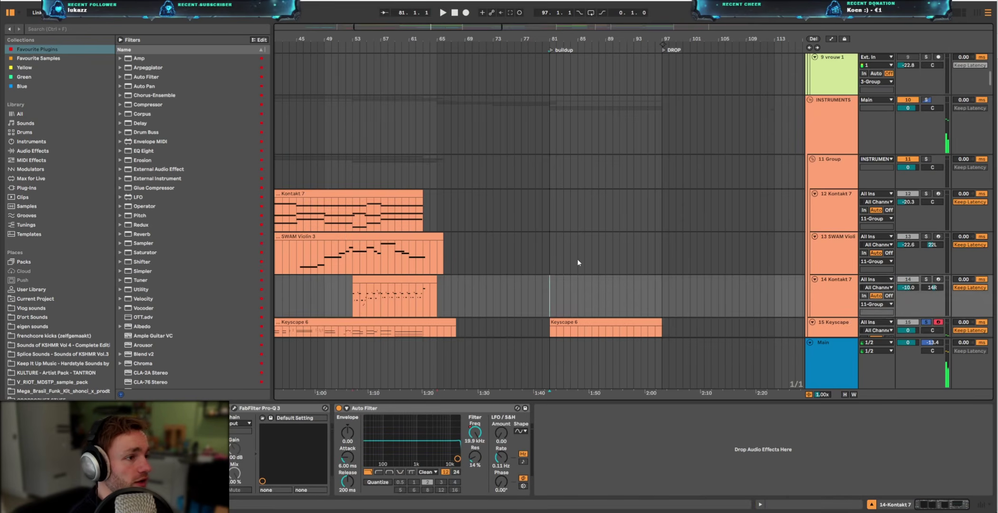
pyautogui.scroll(5, 570, 243)
pyautogui.scroll(-3, 552, 221)
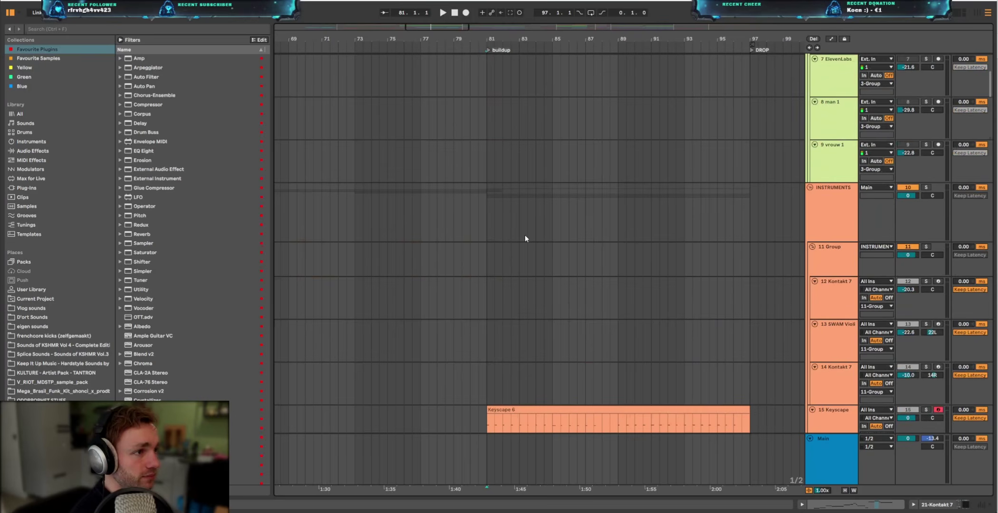
pyautogui.scroll(5, 525, 234)
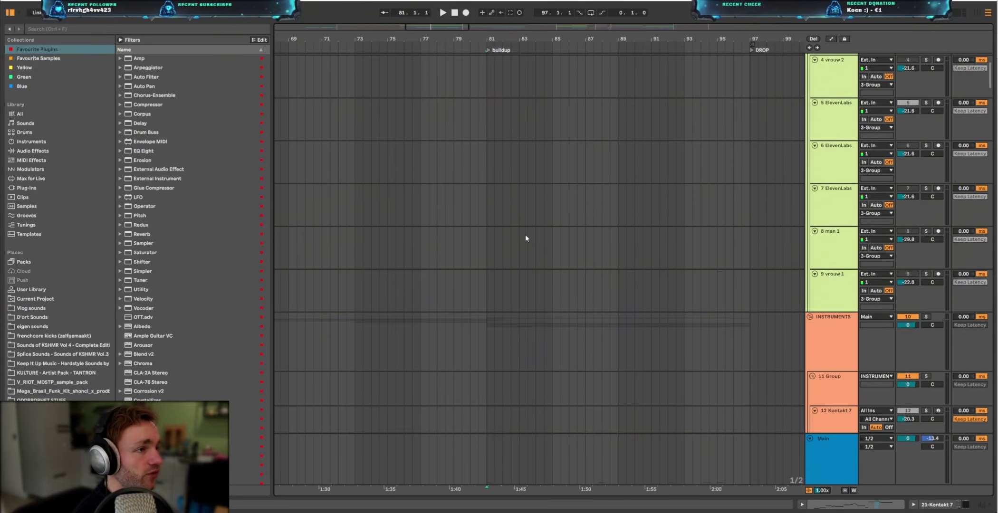
pyautogui.scroll(-8, 529, 231)
pyautogui.scroll(-4, 547, 229)
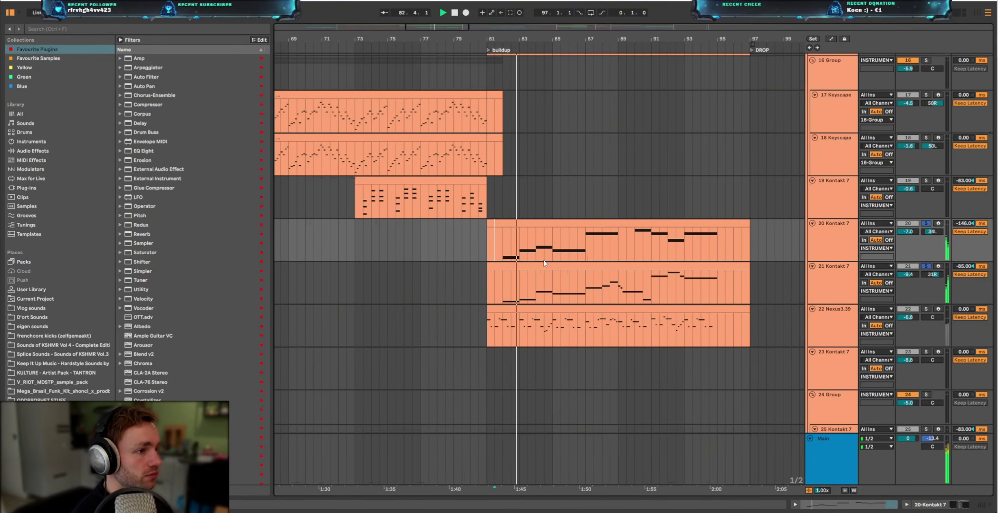
# Audition the 22 Nexus3.39 track's buildup clip soloed, with its notes shown
pyautogui.scroll(-6, 565, 181)
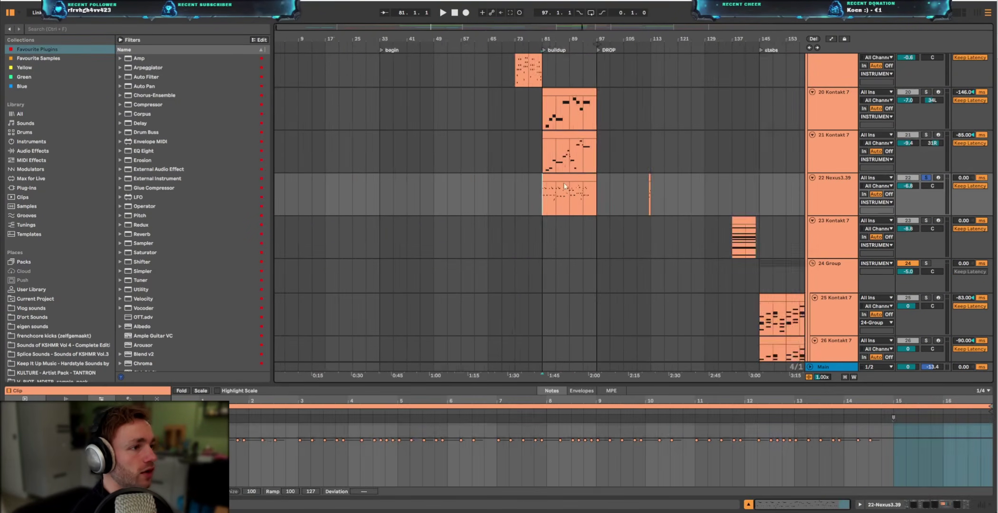
pyautogui.scroll(7, 476, 188)
pyautogui.keyDown('ctrl'); pyautogui.scroll(4, 476, 186); pyautogui.keyUp('ctrl')
pyautogui.press('space')
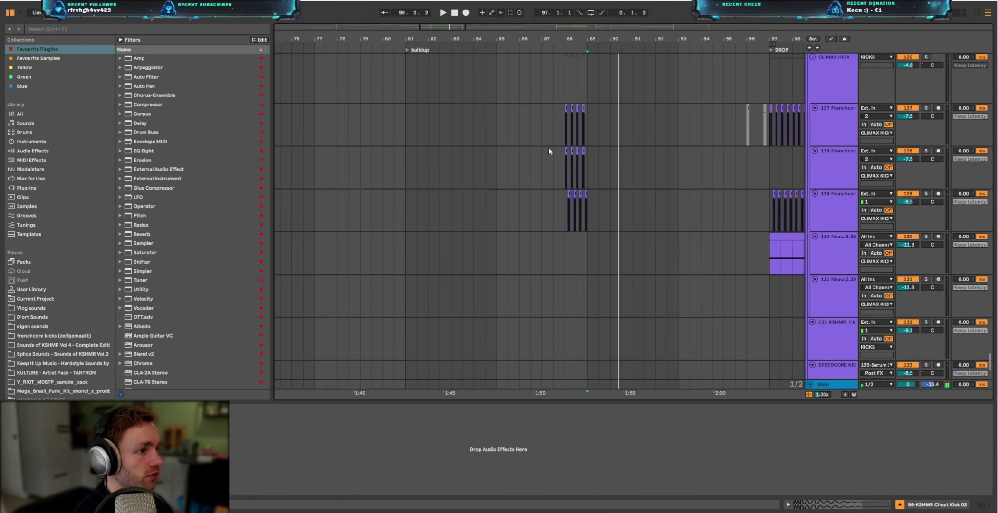
# Play the buildup from bar 87 to hear the short Frenchcore kick fill under CLIMAX KICK
pyautogui.click(549, 145)
pyautogui.scroll(3, 626, 149)
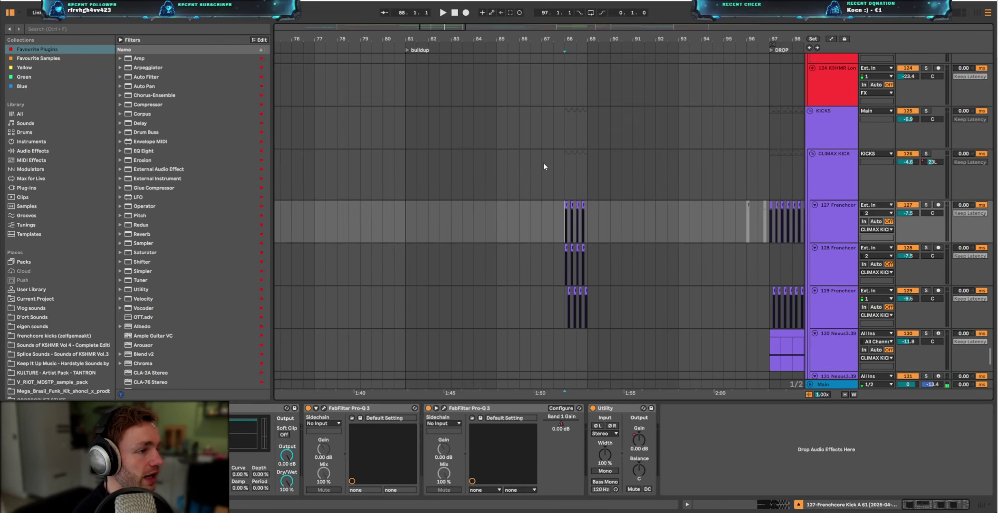
pyautogui.click(544, 162)
pyautogui.press('space')
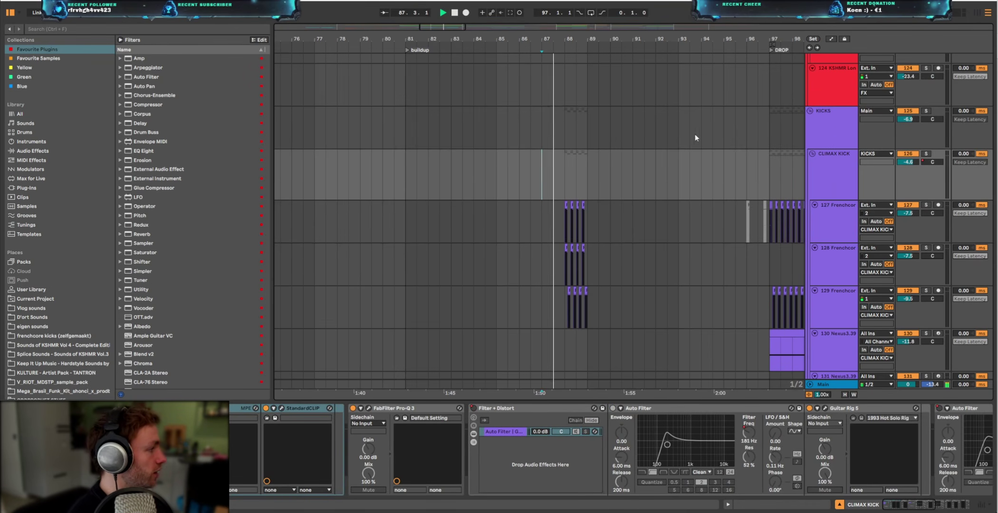
pyautogui.keyDown('ctrl'); pyautogui.scroll(2, 596, 197); pyautogui.keyUp('ctrl')
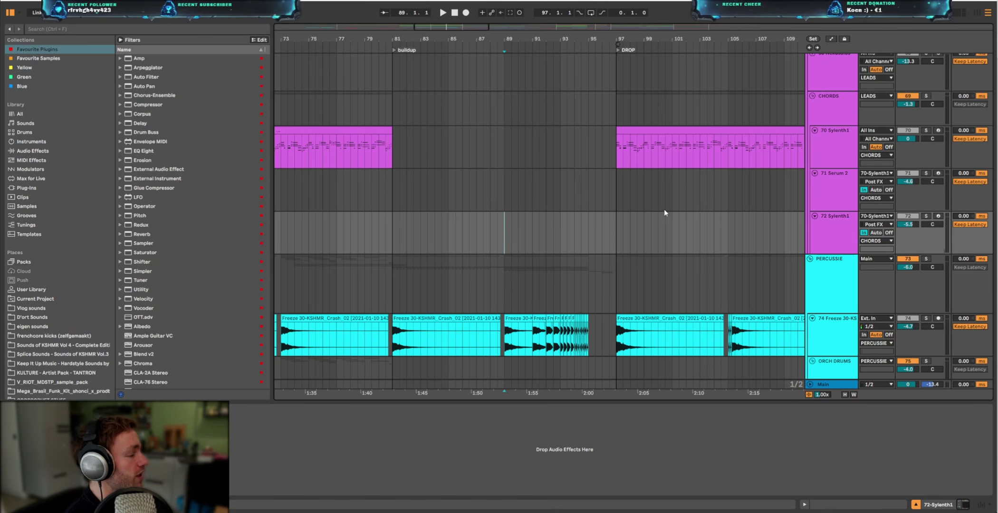
# Go to the DROP marker at bar 97 and play it while looking over the synth and lead tracks
pyautogui.scroll(-5, 665, 209)
pyautogui.scroll(6, 550, 243)
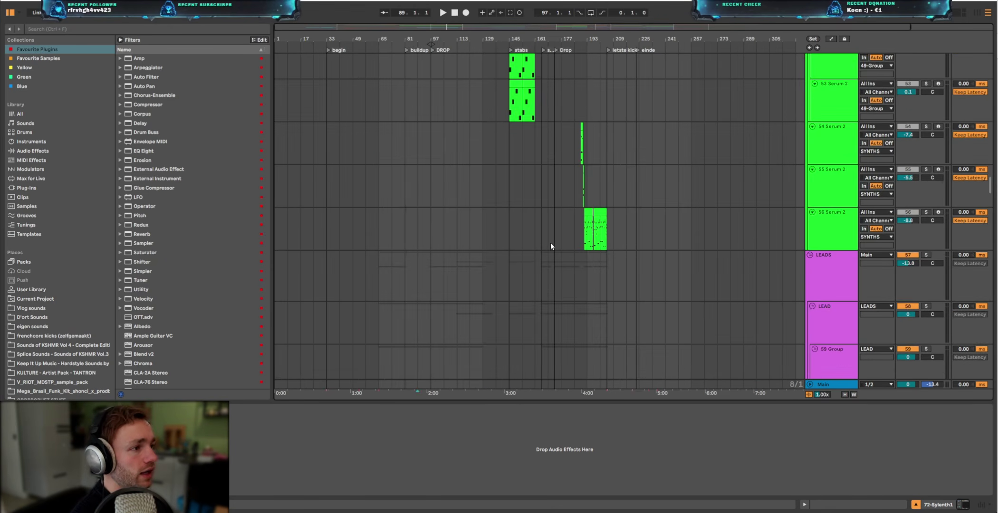
pyautogui.scroll(4, 487, 237)
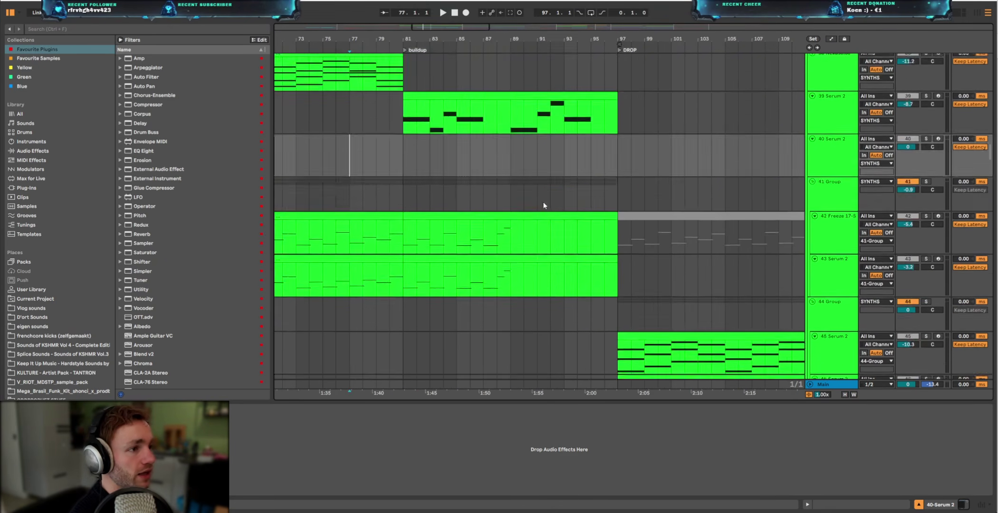
pyautogui.scroll(-20, 543, 205)
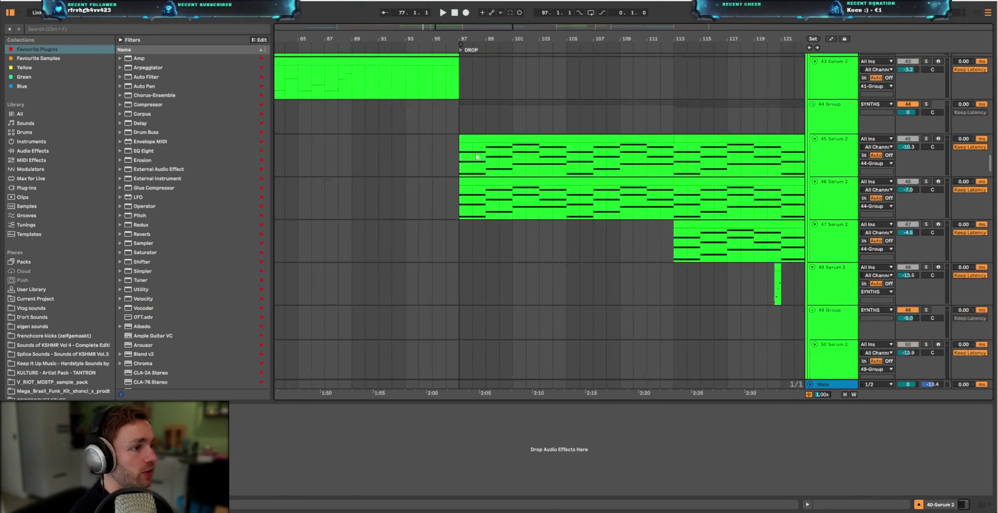
pyautogui.click(461, 217)
pyautogui.press('space')
pyautogui.scroll(-20, 512, 221)
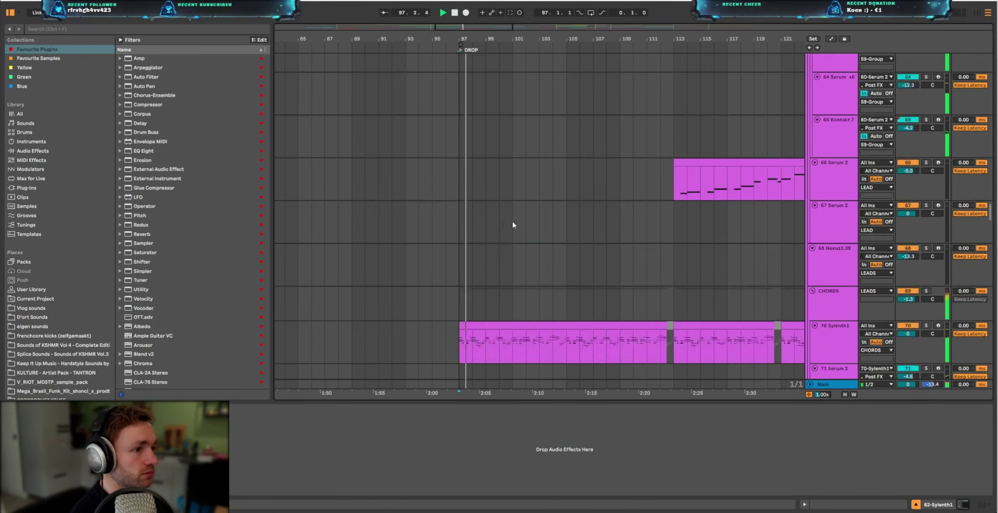
# Audition the LEAD group soloed from bar 97, and replay the start of the drop with the solo off
pyautogui.scroll(5, 500, 222)
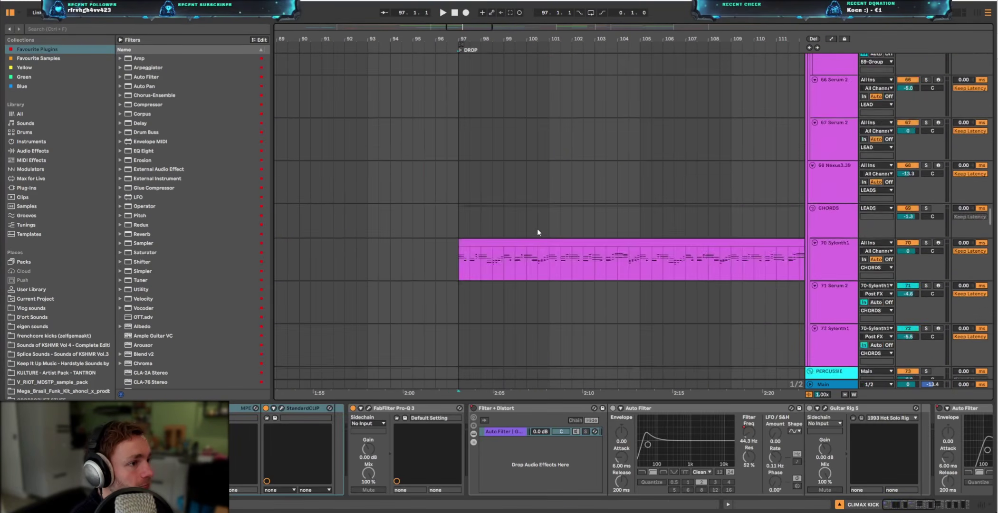
pyautogui.scroll(6, 537, 229)
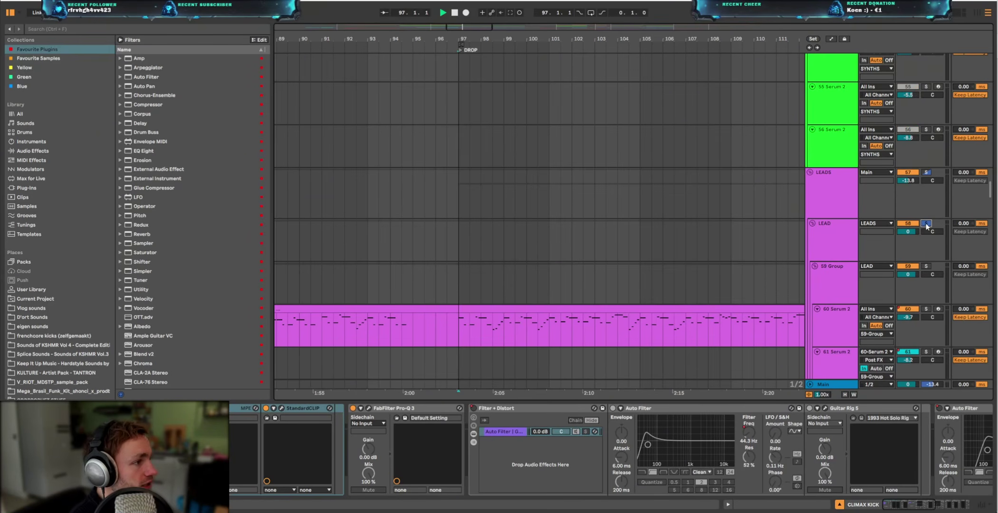
pyautogui.press('space')
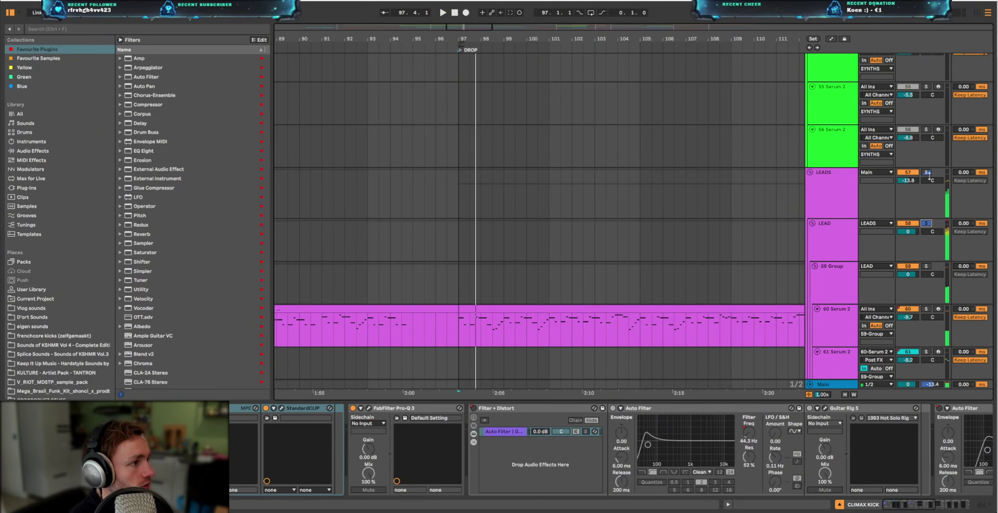
pyautogui.scroll(10, 922, 164)
pyautogui.press('space')
pyautogui.press('space')
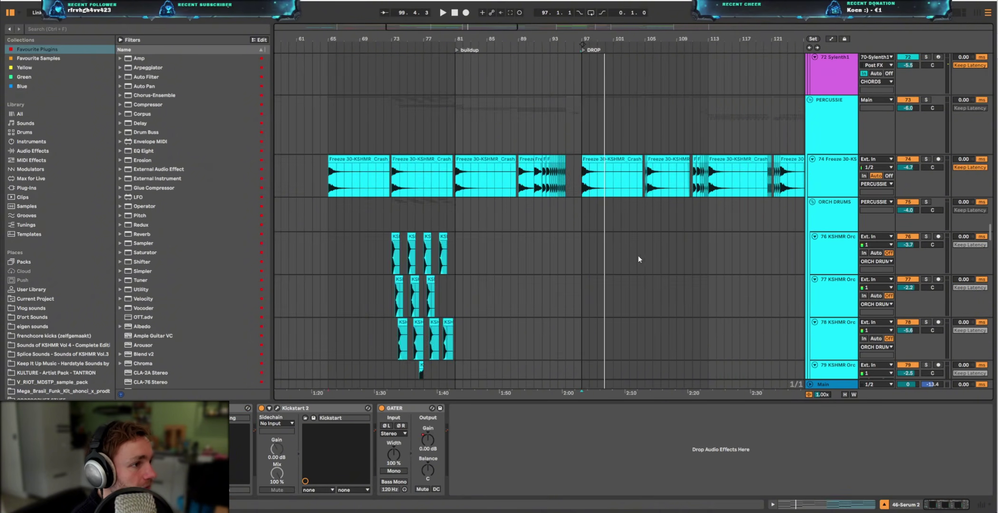
# Solo the 66 Serum 2 lead and play the end of its first clip from bar 128 and again from bar 129
pyautogui.scroll(5, 639, 260)
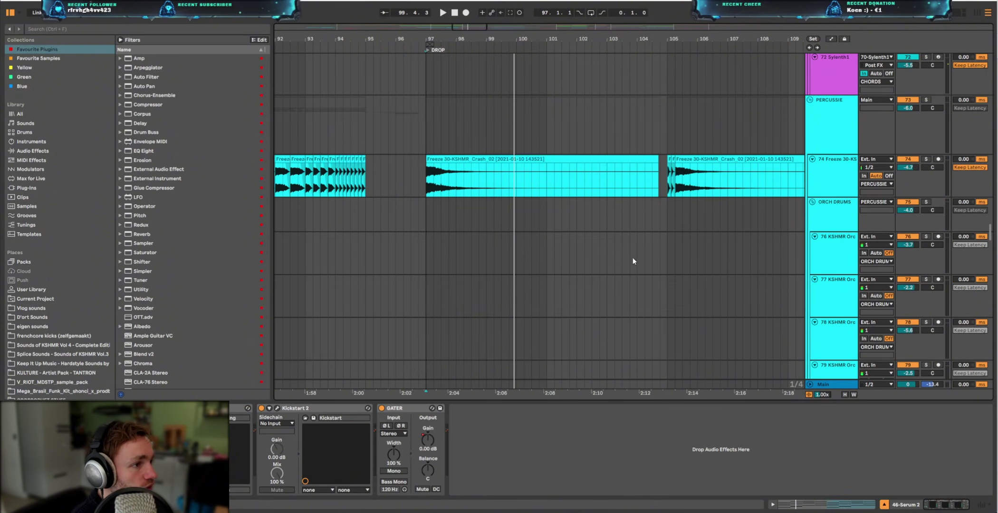
pyautogui.scroll(-5, 633, 259)
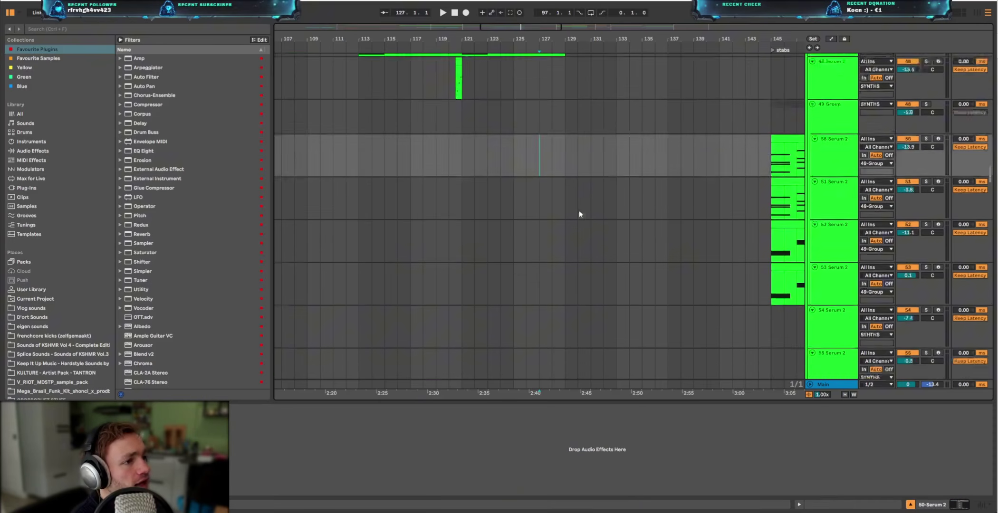
pyautogui.scroll(-9, 579, 209)
pyautogui.click(550, 240)
pyautogui.scroll(-5, 597, 245)
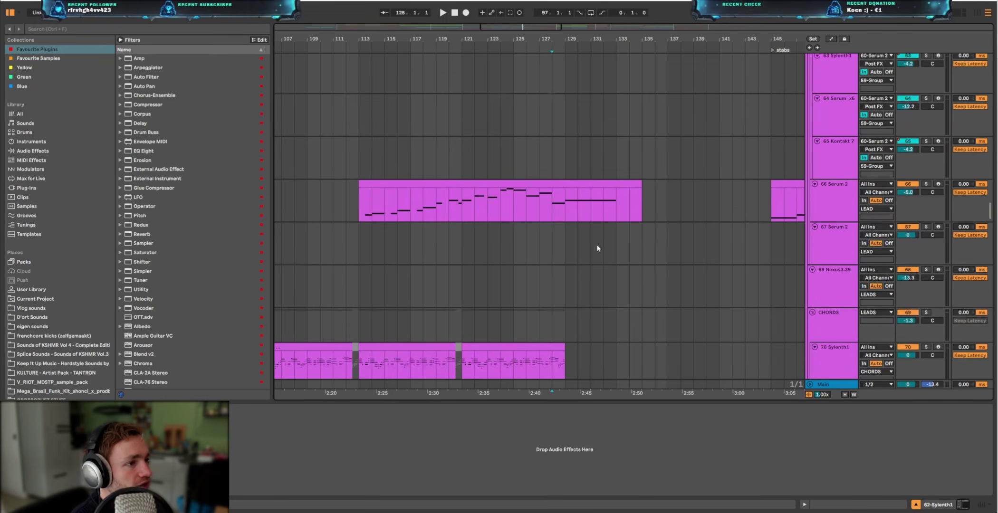
pyautogui.press('space')
pyautogui.click(850, 200)
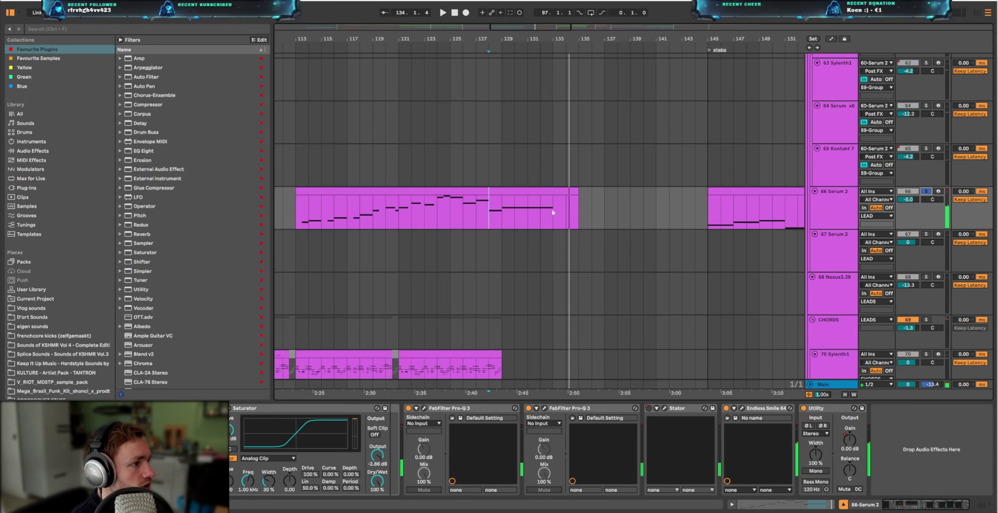
pyautogui.click(503, 217)
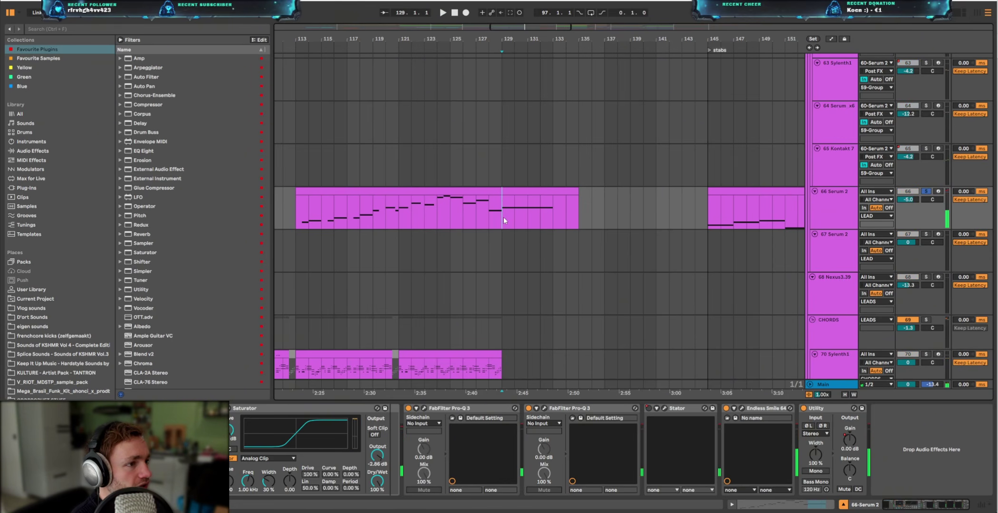
pyautogui.press('space')
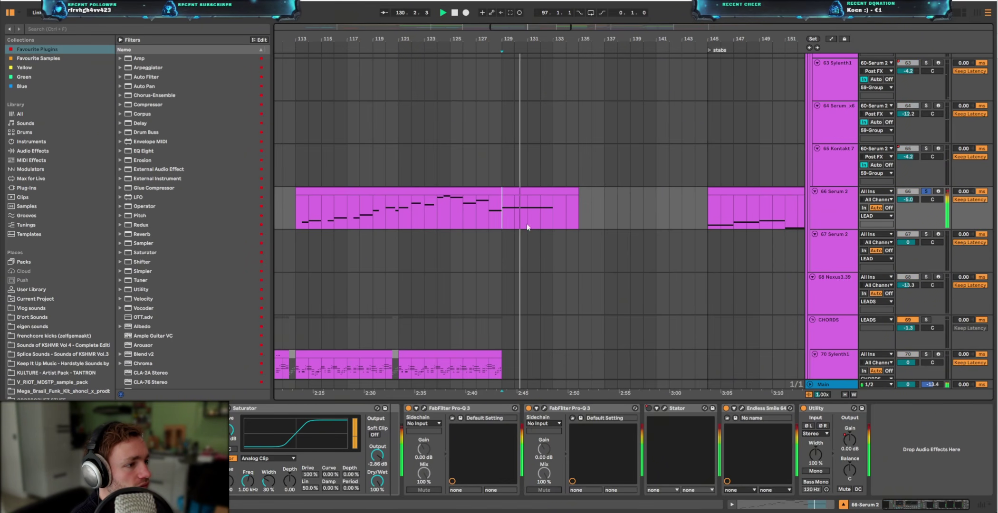
# Solo the 23 Kontakt 7 track, play its clip from bar 137 and enlarge the note editor to show its chord
pyautogui.scroll(8, 679, 217)
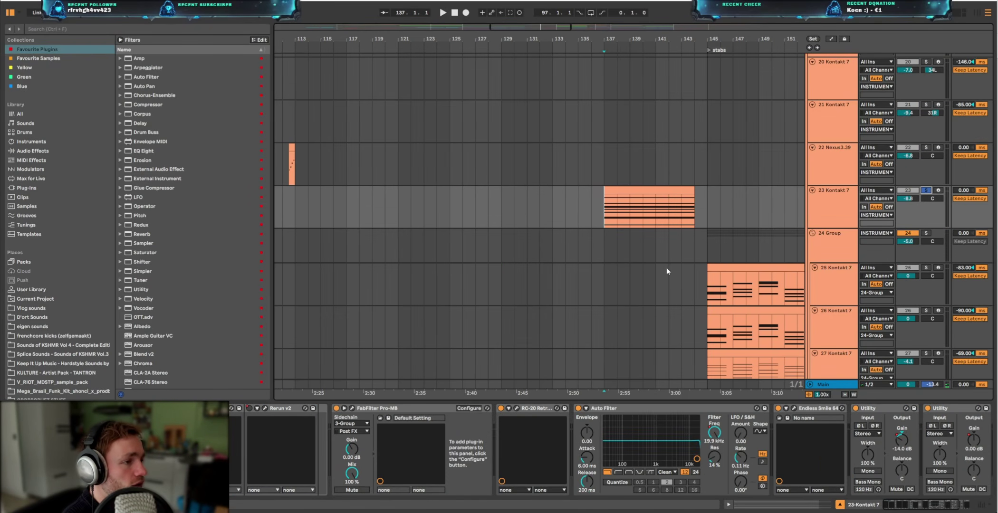
pyautogui.press('space')
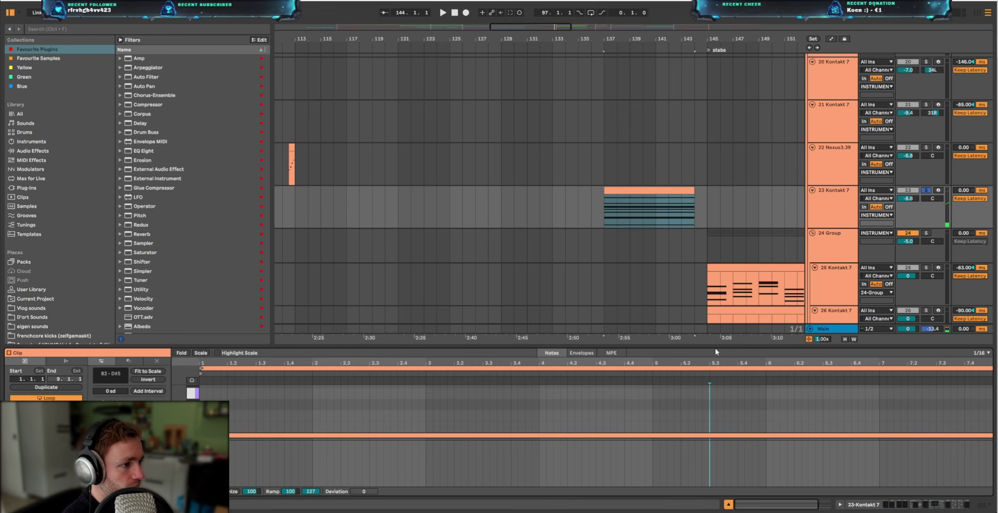
pyautogui.moveTo(718, 349); pyautogui.dragTo(717, 22)
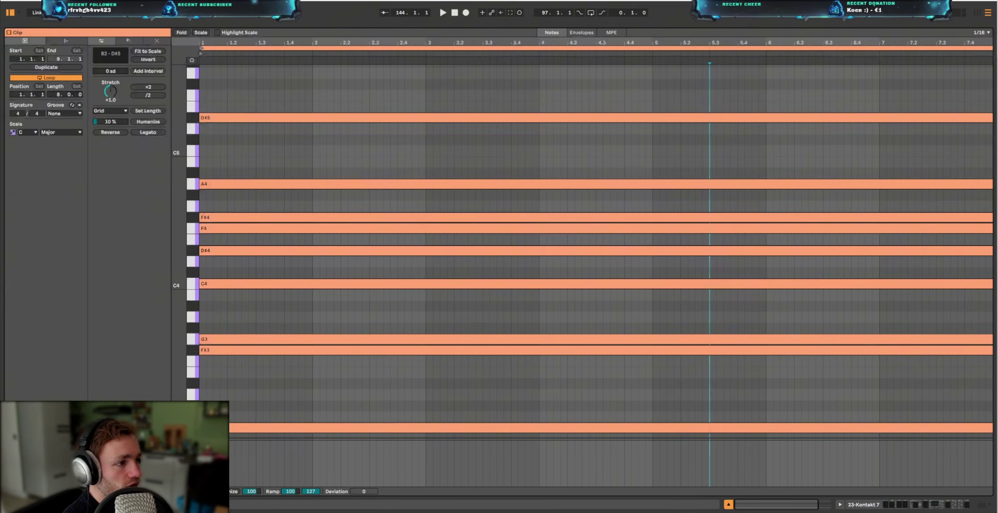
pyautogui.scroll(-3, 262, 354)
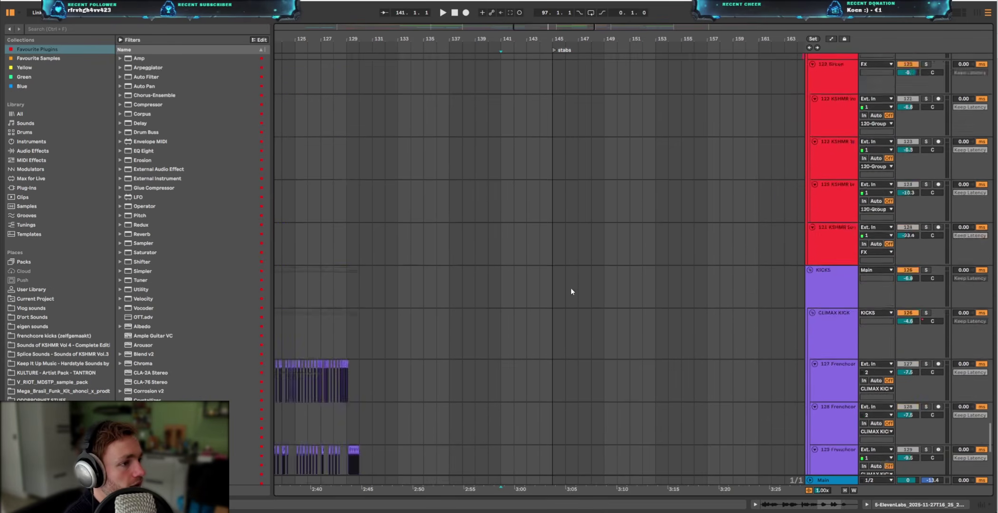
# Play the stabs section from bar 145 with all tracks active, looking over its instrument clips
pyautogui.scroll(-5, 563, 285)
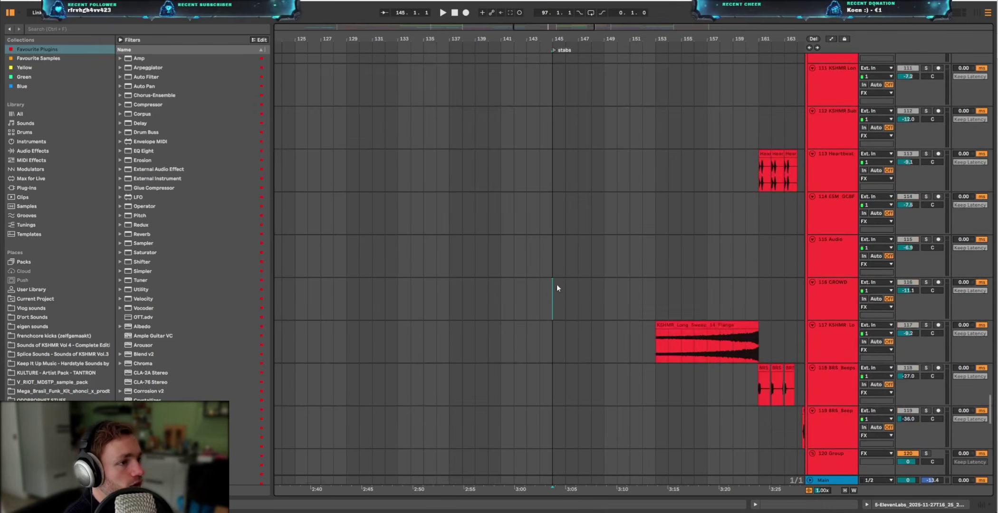
pyautogui.press('space')
pyautogui.scroll(15, 564, 284)
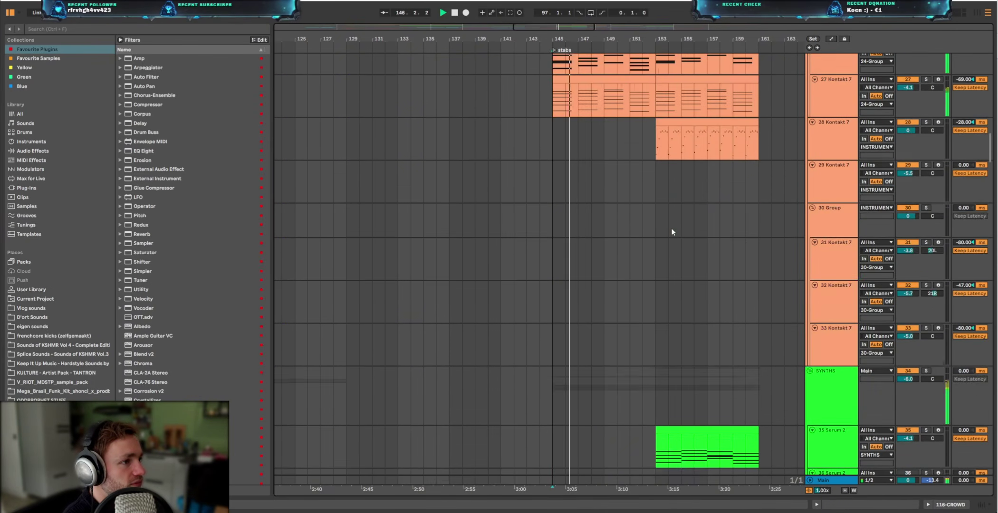
pyautogui.scroll(3, 678, 227)
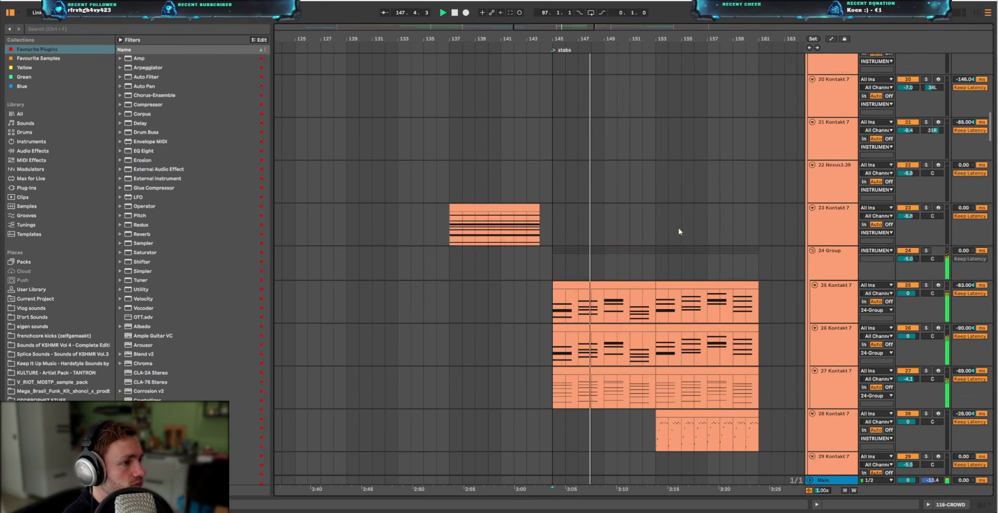
# Solo the 24 Group of Kontakt 7 layers and play its stabs from bar 145
pyautogui.click(932, 233)
pyautogui.press('space')
pyautogui.scroll(-2, 629, 244)
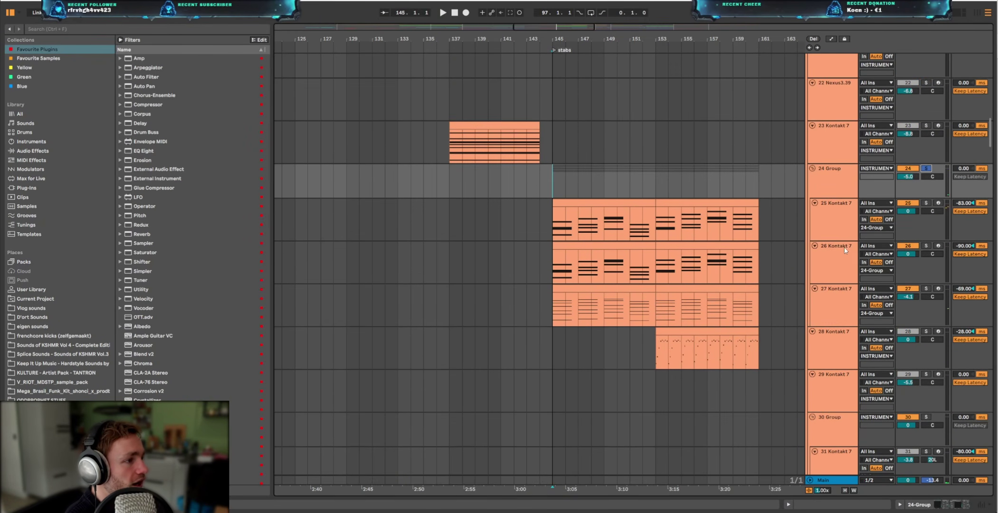
pyautogui.scroll(8, 625, 240)
pyautogui.scroll(-8, 625, 240)
pyautogui.press('space')
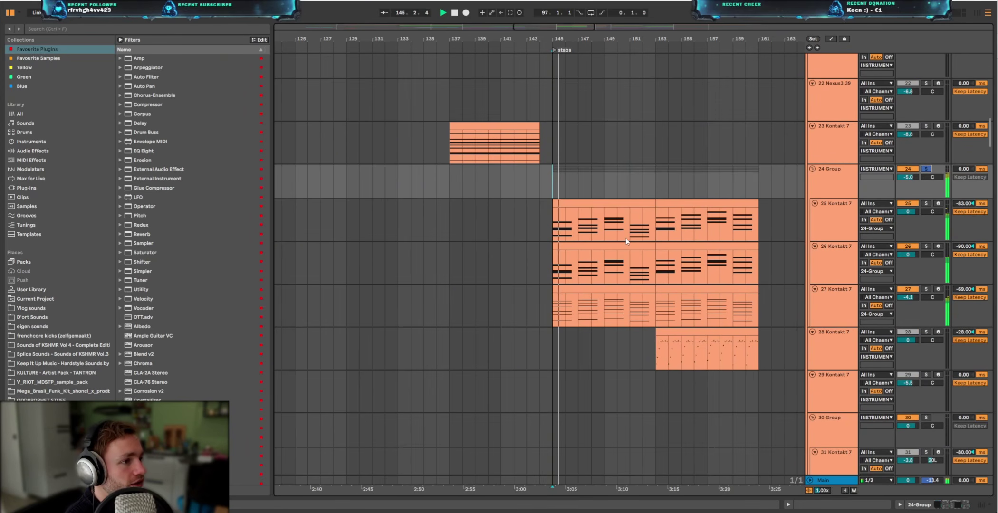
pyautogui.press('space')
# Solo the 49 Group of Serum 2 layers instead of the 24 Group and play its stabs from bar 145
pyautogui.scroll(-10, 620, 266)
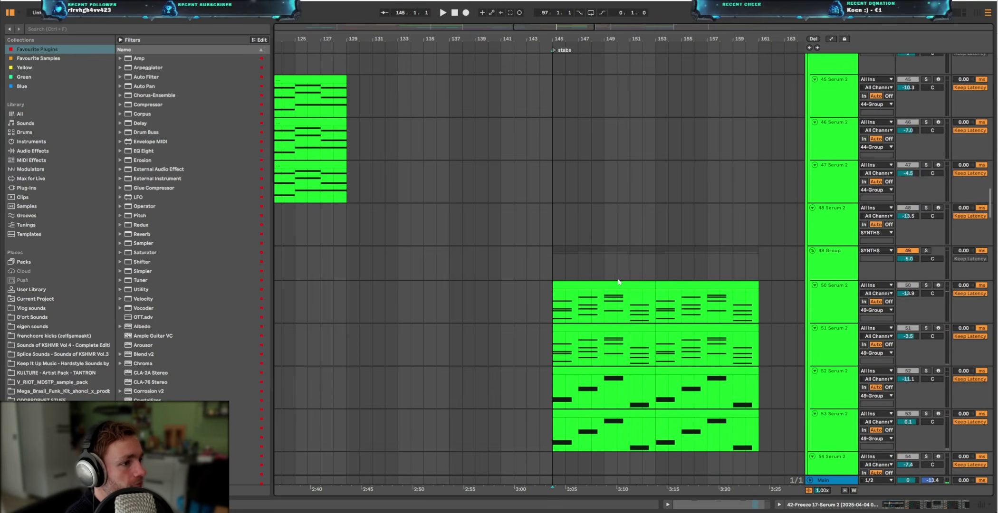
pyautogui.click(925, 251)
pyautogui.scroll(-4, 618, 214)
pyautogui.click(549, 171)
pyautogui.press('space')
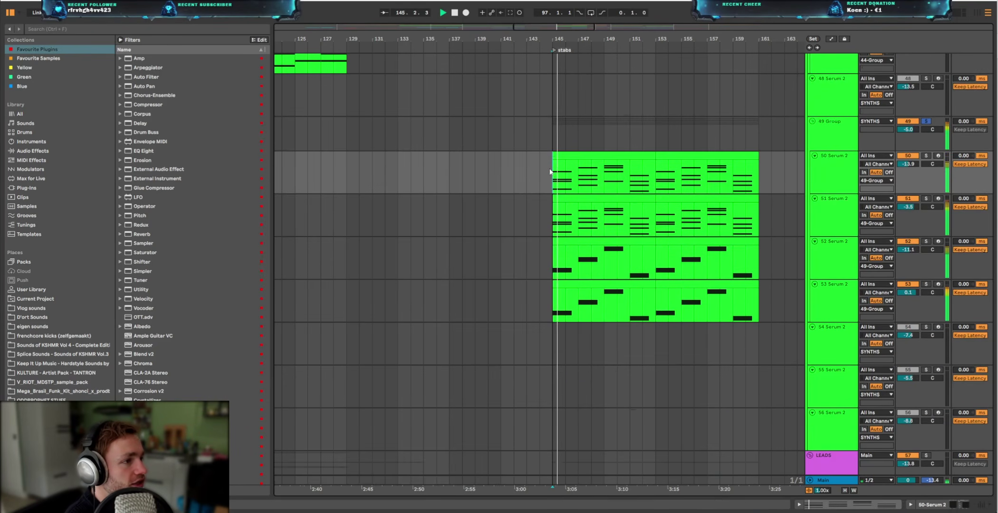
# Solo the 66 Serum 2 lead and play its stabs clip from bar 145, viewing its melody in the note editor
pyautogui.scroll(10, 554, 214)
pyautogui.click(557, 254)
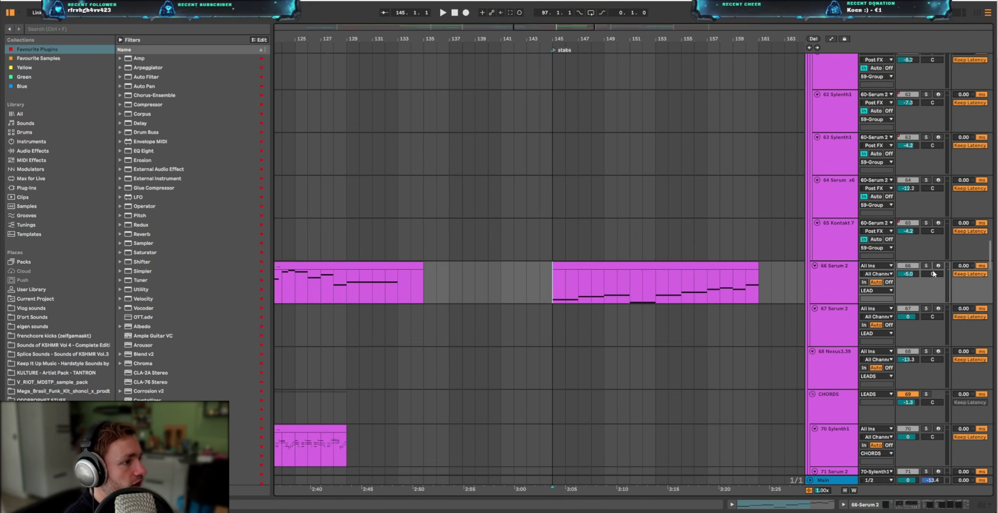
pyautogui.click(926, 266)
pyautogui.press('-')
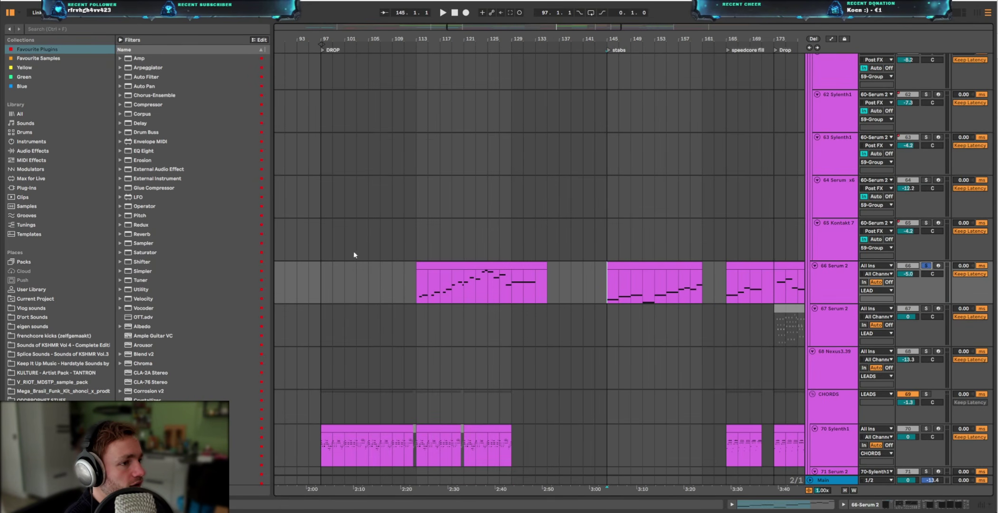
pyautogui.scroll(3, 618, 291)
pyautogui.press('space')
pyautogui.doubleClick(618, 267)
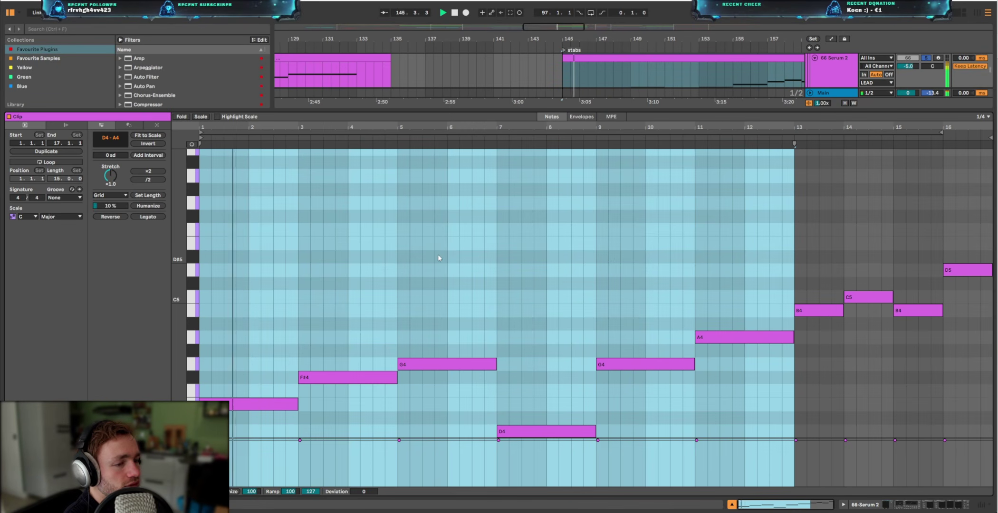
pyautogui.moveTo(602, 109); pyautogui.dragTo(618, 388)
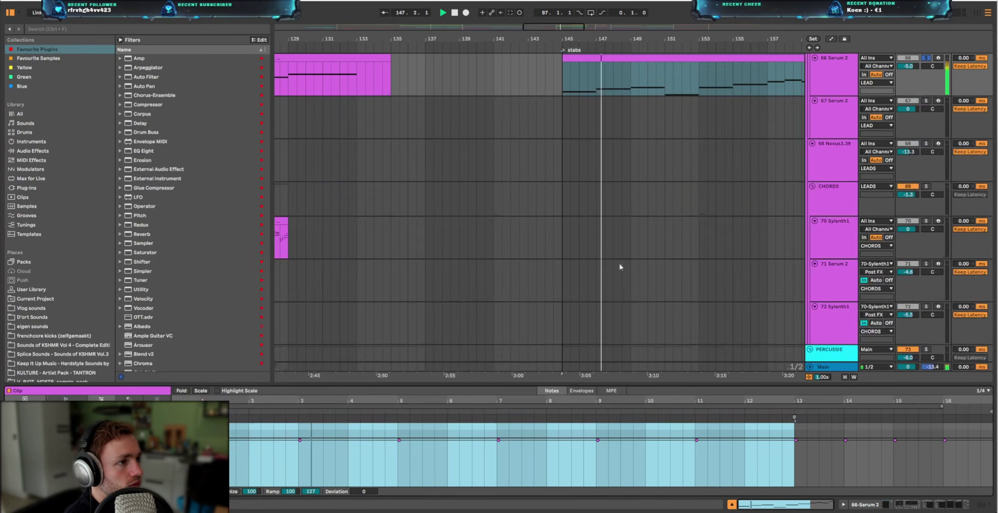
# Audition the 28 Kontakt 7 clip in the second half of the stabs section from bar 153
pyautogui.scroll(5, 531, 223)
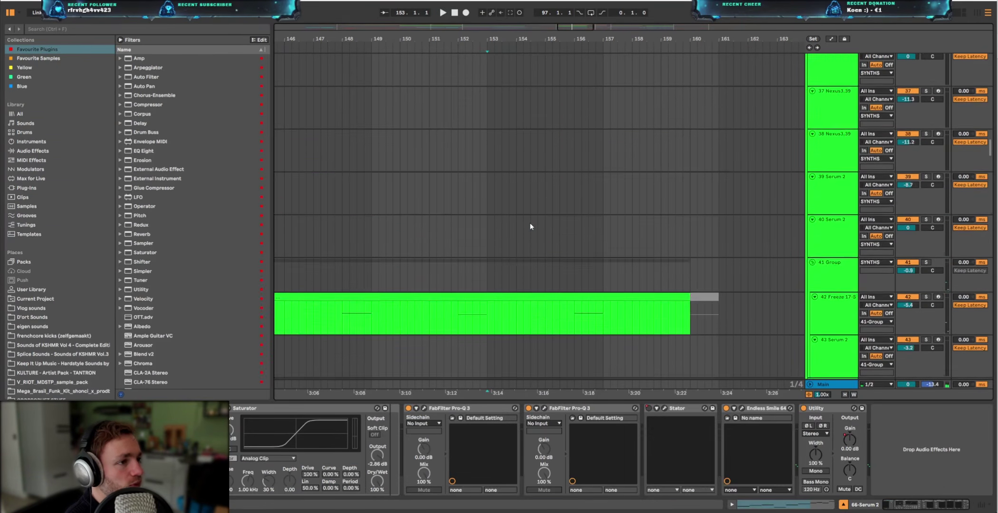
pyautogui.scroll(10, 530, 222)
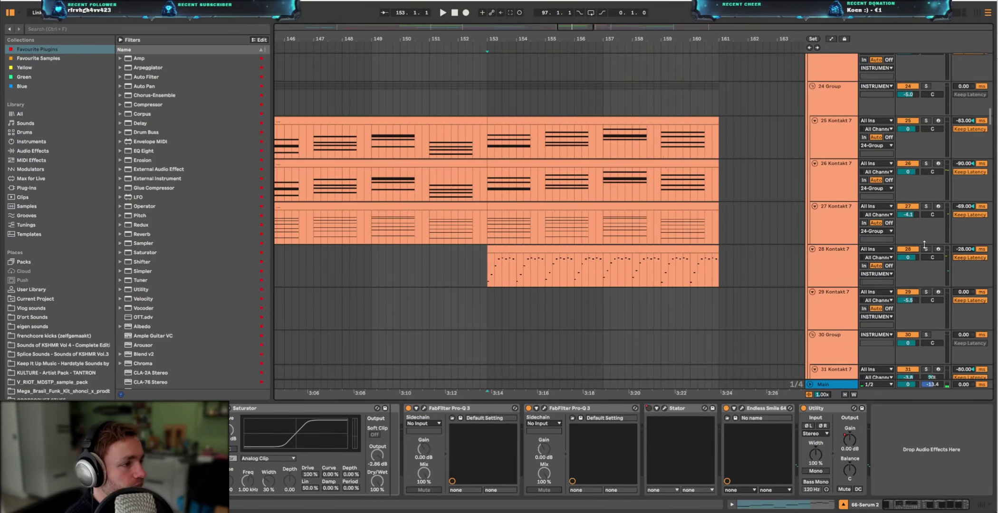
pyautogui.scroll(-3, 540, 262)
pyautogui.click(539, 262)
pyautogui.press('space')
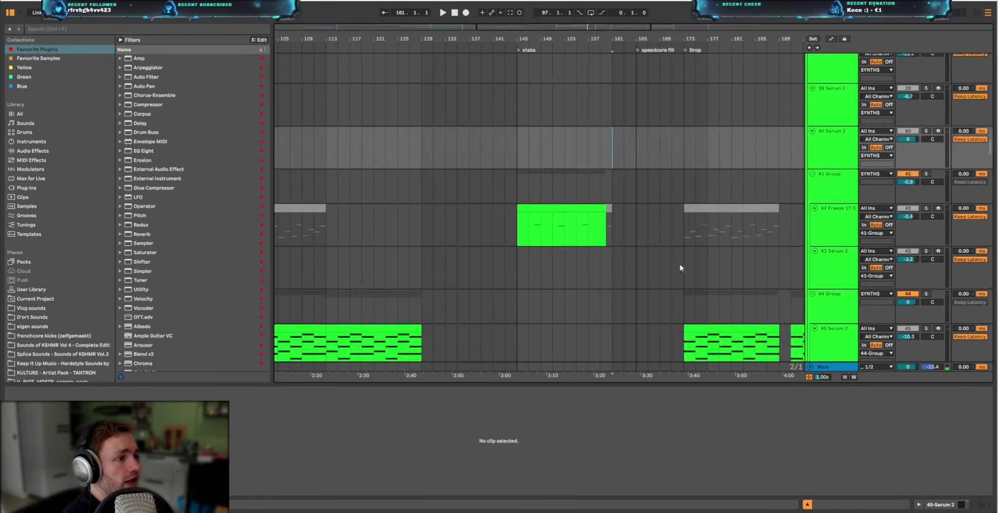
# Play the speedcore fill from bar 165 and look over its effect and kick clips
pyautogui.scroll(-8, 680, 264)
pyautogui.scroll(-8, 666, 251)
pyautogui.scroll(4, 668, 250)
pyautogui.scroll(-15, 608, 214)
pyautogui.click(591, 192)
pyautogui.click(631, 203)
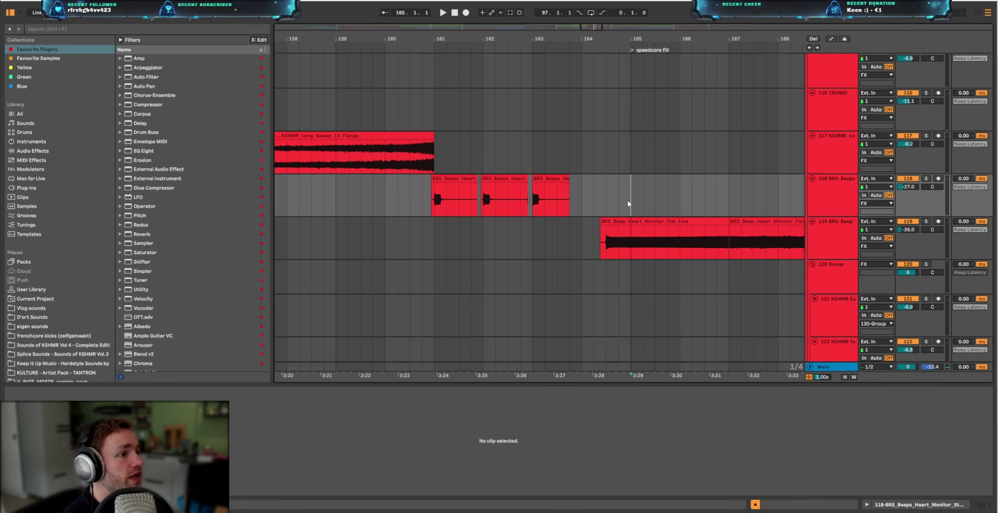
pyautogui.press('space')
pyautogui.moveTo(712, 198); pyautogui.dragTo(468, 177)
pyautogui.scroll(-15, 469, 175)
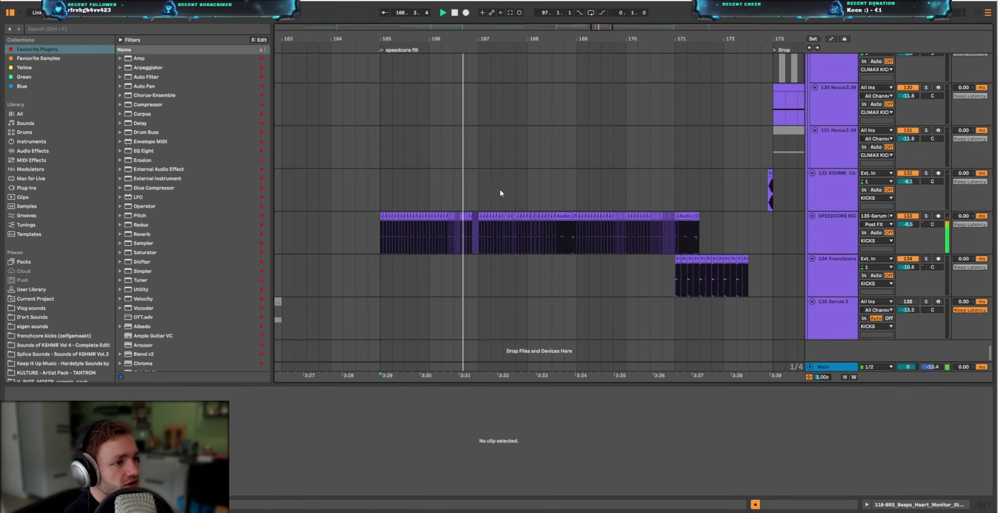
pyautogui.scroll(8, 557, 200)
pyautogui.press('space')
# Examine the lead and synth clips under the speedcore fill, including the 49 Group's Serum 2 chords
pyautogui.click(576, 237)
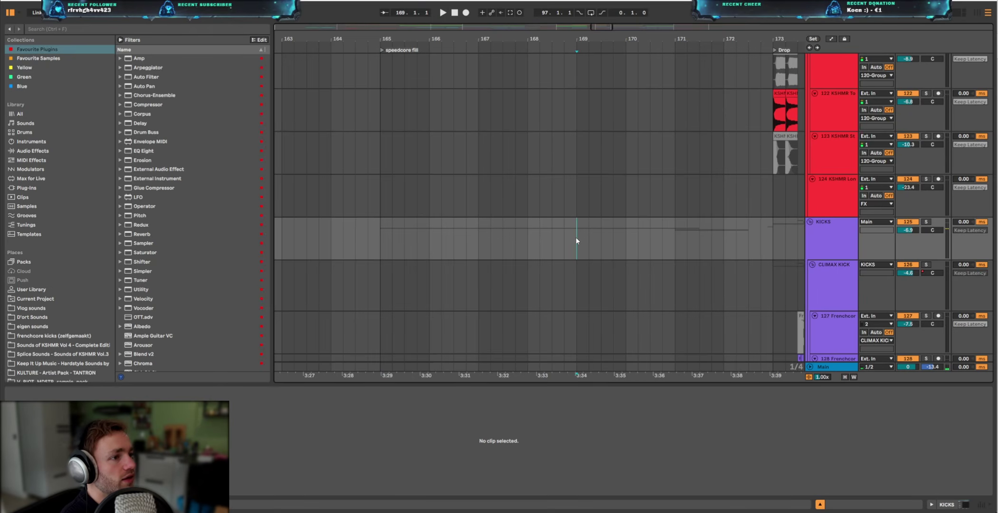
pyautogui.scroll(4, 601, 237)
pyautogui.scroll(1, 605, 236)
pyautogui.hotkey('ctrl', 'z')
pyautogui.scroll(2, 617, 246)
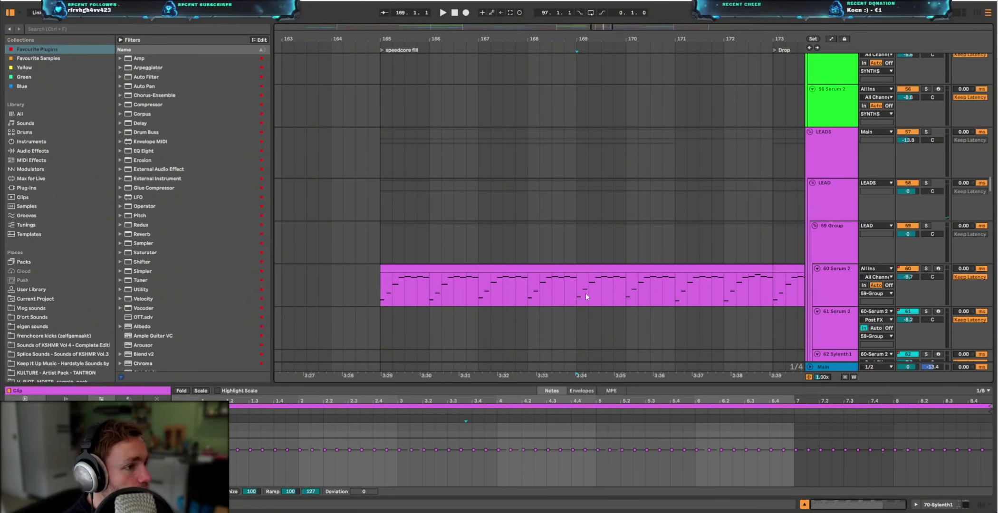
pyautogui.keyDown('ctrl'); pyautogui.scroll(-4, 586, 296); pyautogui.keyUp('ctrl')
pyautogui.scroll(6, 546, 219)
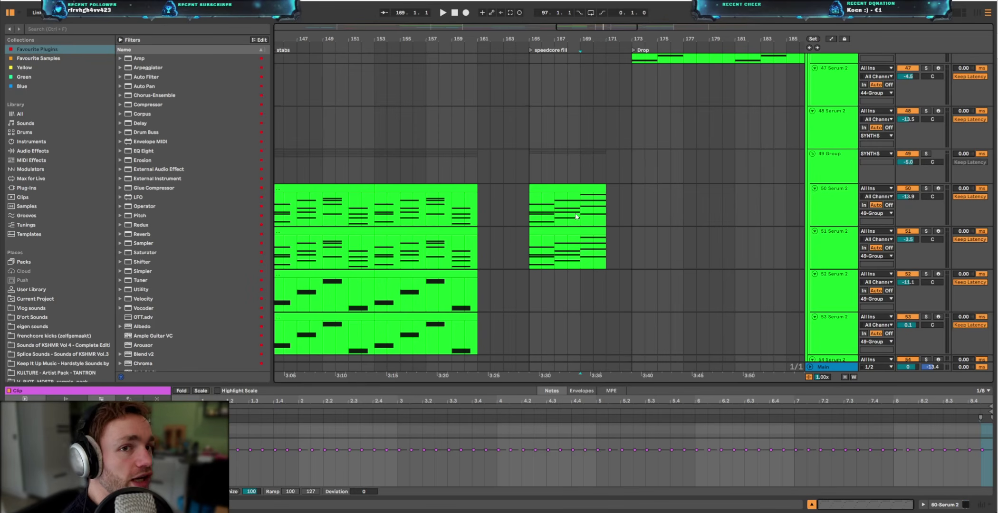
pyautogui.click(576, 217)
pyautogui.scroll(6, 617, 225)
pyautogui.scroll(-5, 598, 233)
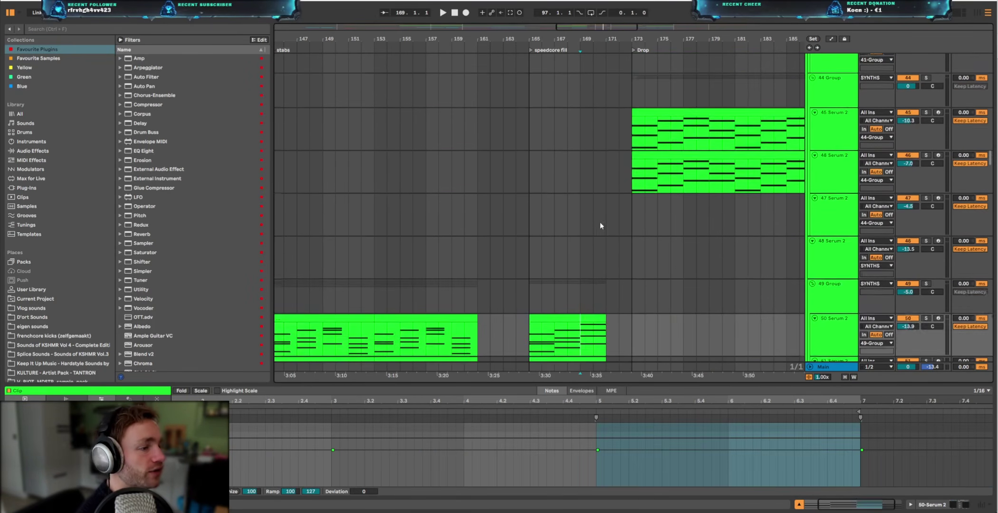
pyautogui.scroll(9, 585, 200)
pyautogui.click(584, 200)
pyautogui.scroll(11, 580, 201)
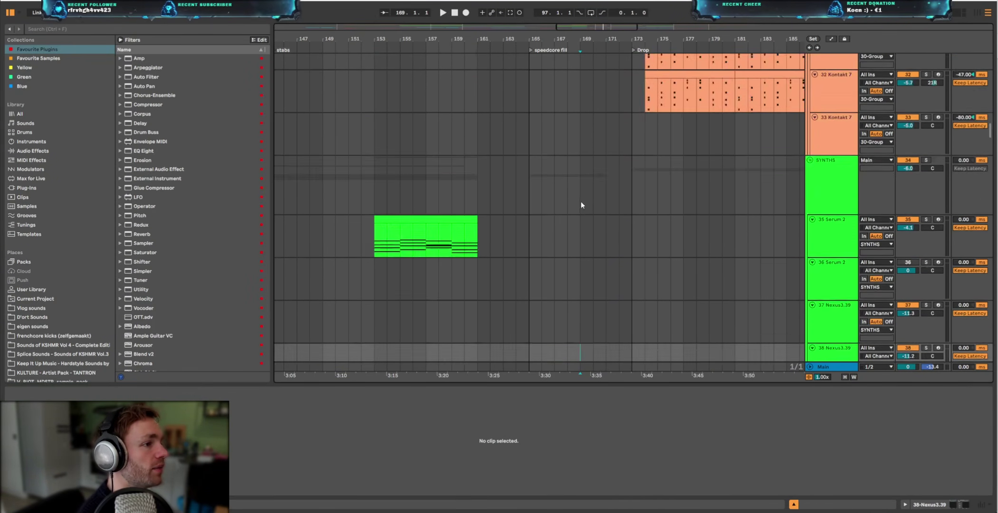
# Play the second drop from bar 173 with all tracks active while viewing its lead layers
pyautogui.keyDown('ctrl'); pyautogui.scroll(2, 625, 219); pyautogui.keyUp('ctrl')
pyautogui.click(536, 277)
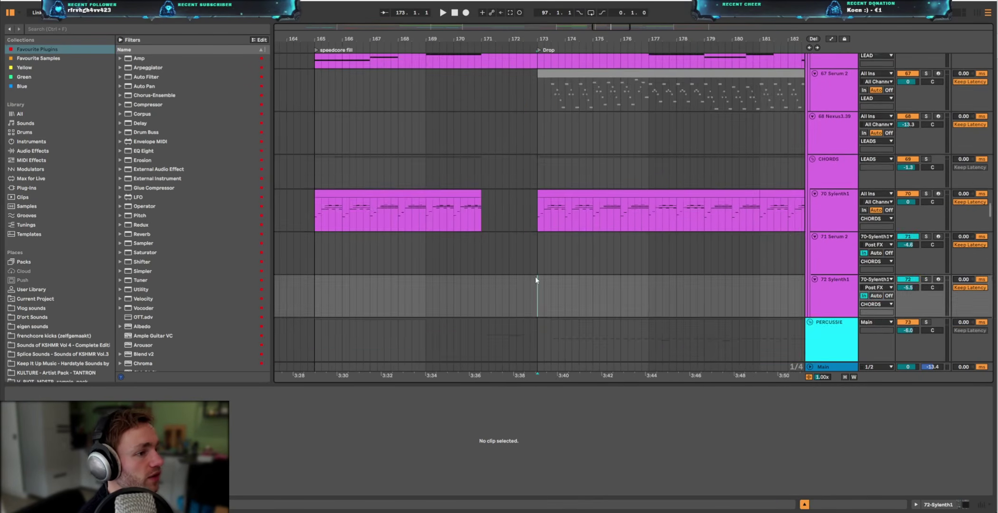
pyautogui.scroll(2, 539, 273)
pyautogui.keyDown('ctrl'); pyautogui.scroll(2, 545, 268); pyautogui.keyUp('ctrl')
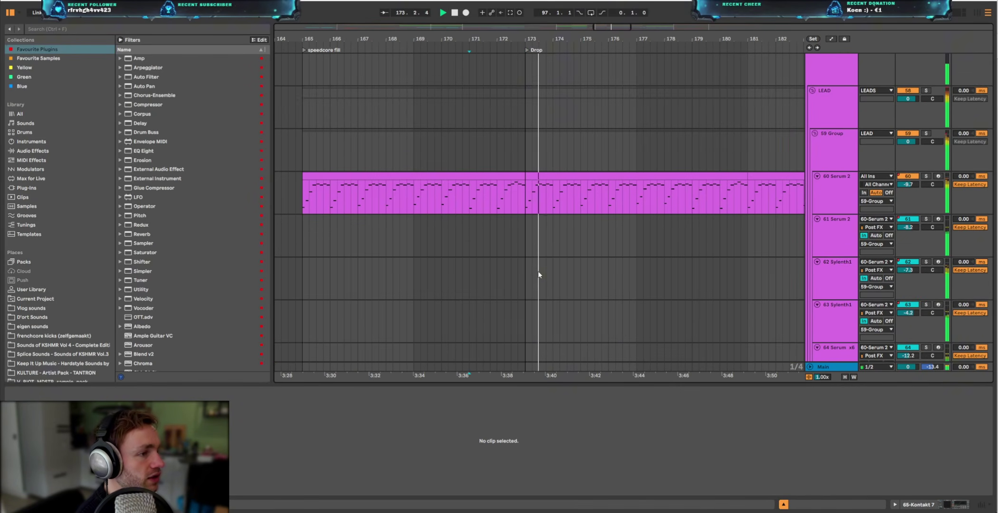
pyautogui.scroll(3, 545, 271)
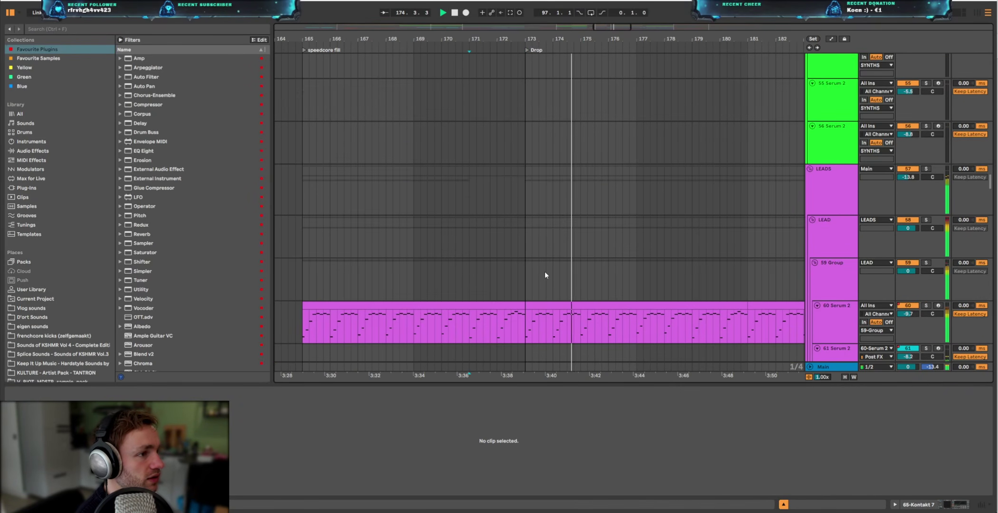
pyautogui.press('space')
# Examine the 60 Serum 2 lead pattern around the start of the second drop at bar 173
pyautogui.click(526, 273)
pyautogui.scroll(-4, 543, 157)
pyautogui.keyDown('ctrl'); pyautogui.scroll(4, 523, 162); pyautogui.keyUp('ctrl')
pyautogui.scroll(3, 547, 181)
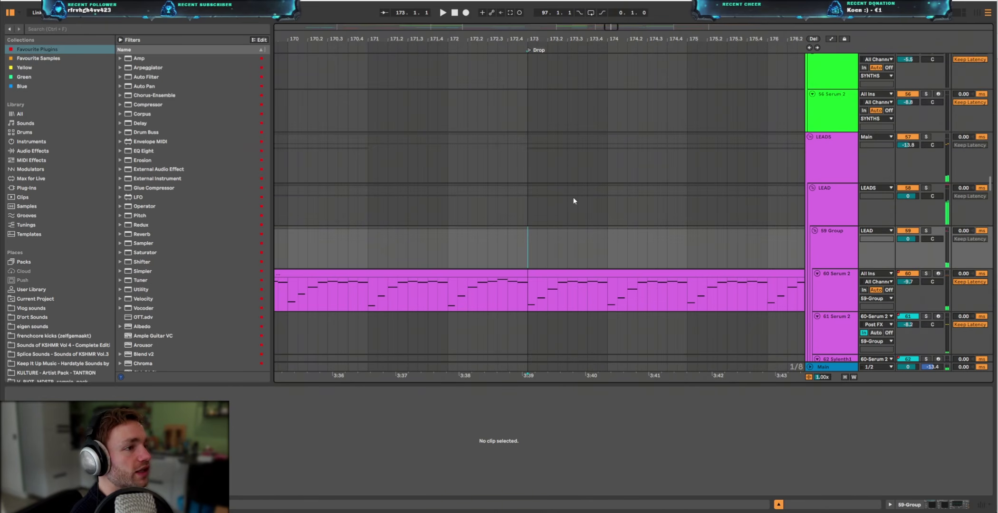
pyautogui.click(579, 244)
pyautogui.keyDown('ctrl'); pyautogui.scroll(-2, 570, 255); pyautogui.keyUp('ctrl')
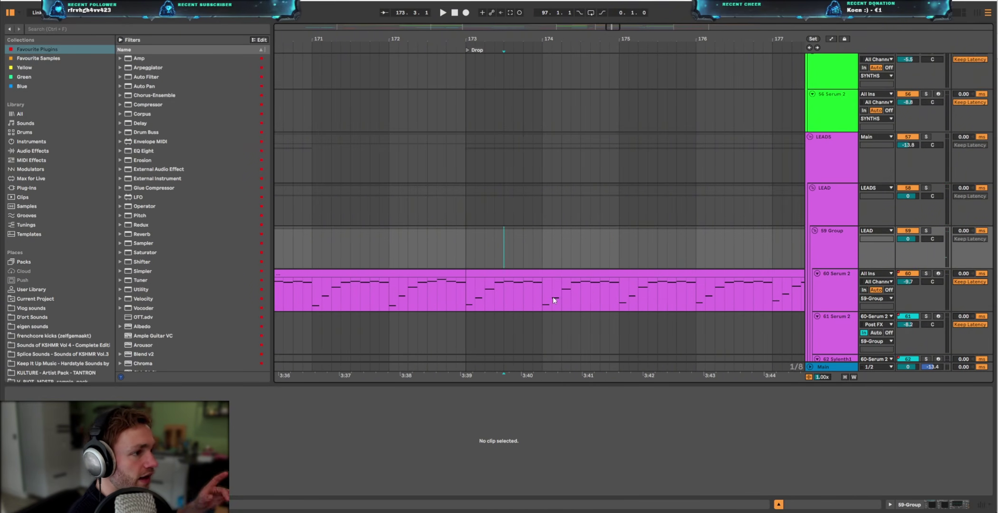
# Look over the second drop's remaining lead layers and view the notes of the 66 Serum 2 clip at bar 173
pyautogui.scroll(5, 545, 252)
pyautogui.click(538, 250)
pyautogui.keyDown('ctrl'); pyautogui.scroll(-5, 563, 248); pyautogui.keyUp('ctrl')
pyautogui.scroll(-6, 564, 247)
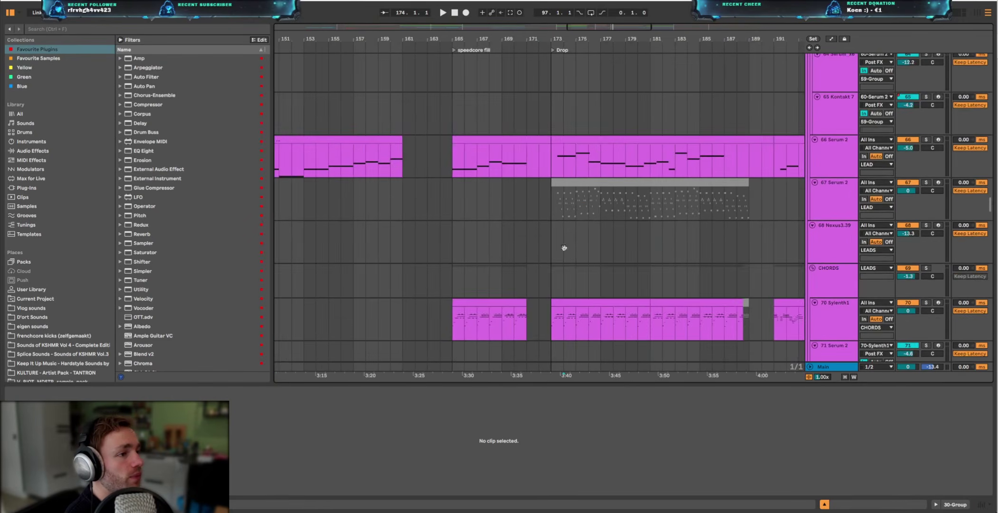
pyautogui.scroll(2, 543, 262)
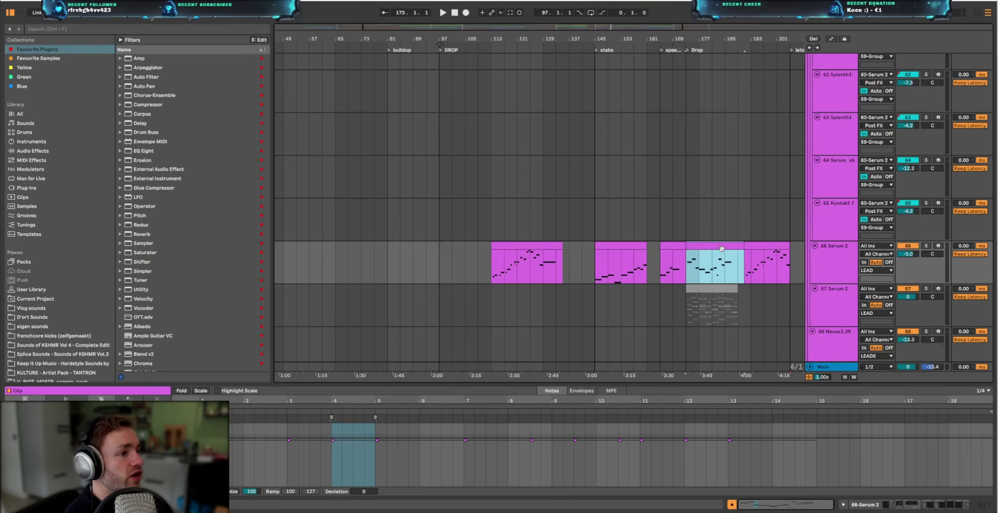
pyautogui.doubleClick(722, 249)
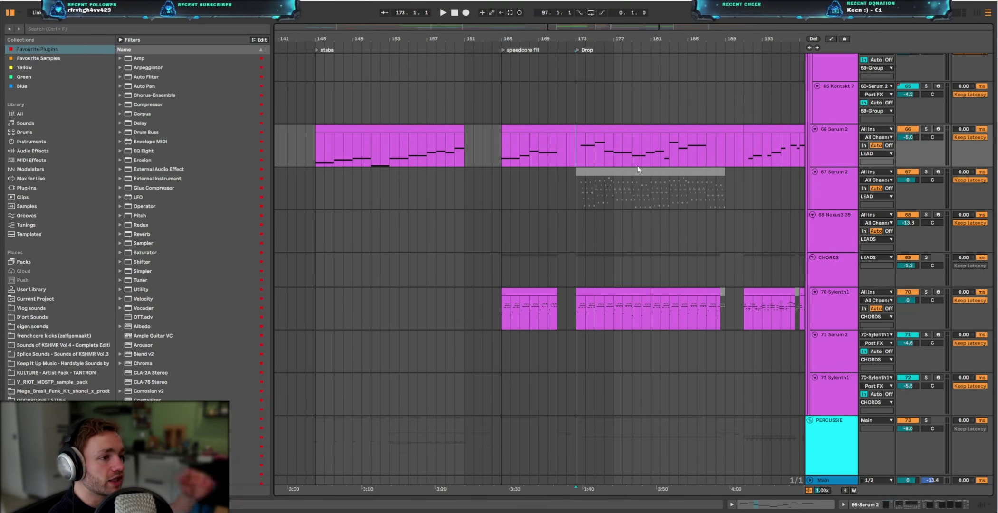
# Solo the 70 Sylenth1 chords and play their second-drop clip from bar 173 with its notes open
pyautogui.keyDown('ctrl'); pyautogui.scroll(4, 598, 317); pyautogui.keyUp('ctrl')
pyautogui.doubleClick(528, 307)
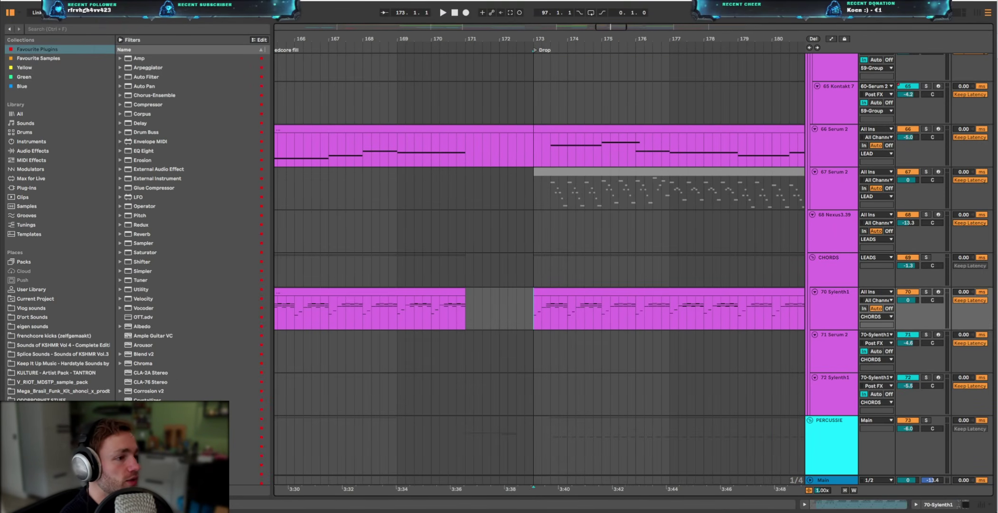
pyautogui.doubleClick(577, 305)
pyautogui.press('space')
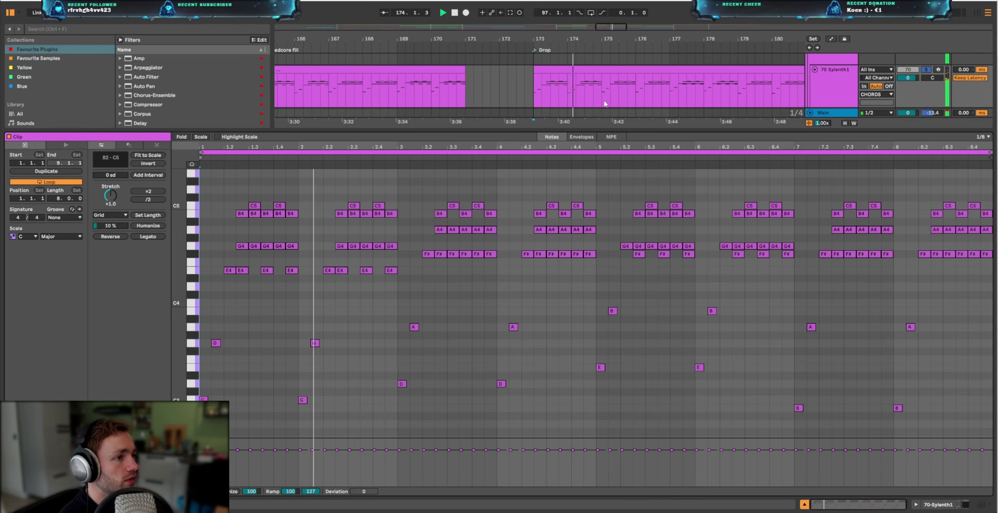
# Audition the 31 and 32 Kontakt 7 chord layers of the second drop from bar 174
pyautogui.scroll(5, 498, 264)
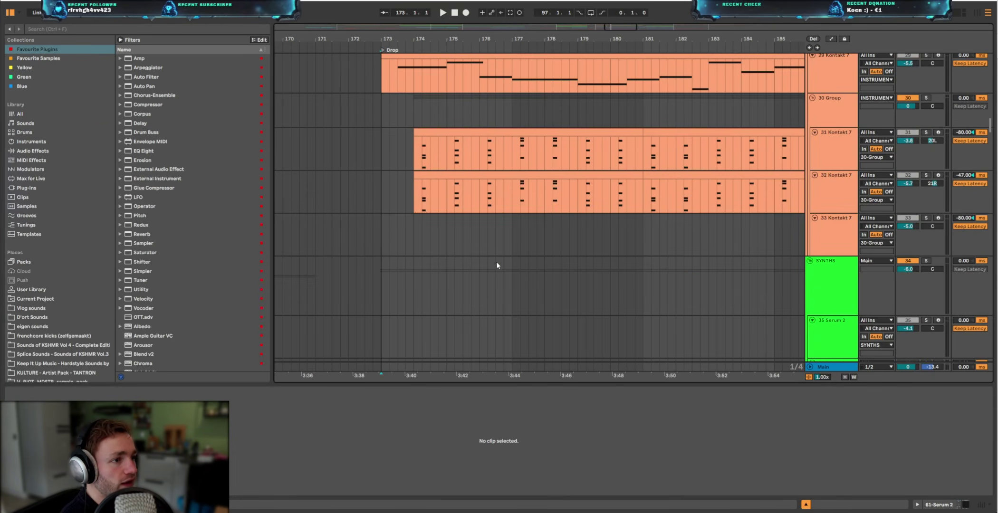
pyautogui.click(419, 166)
pyautogui.scroll(3, 423, 198)
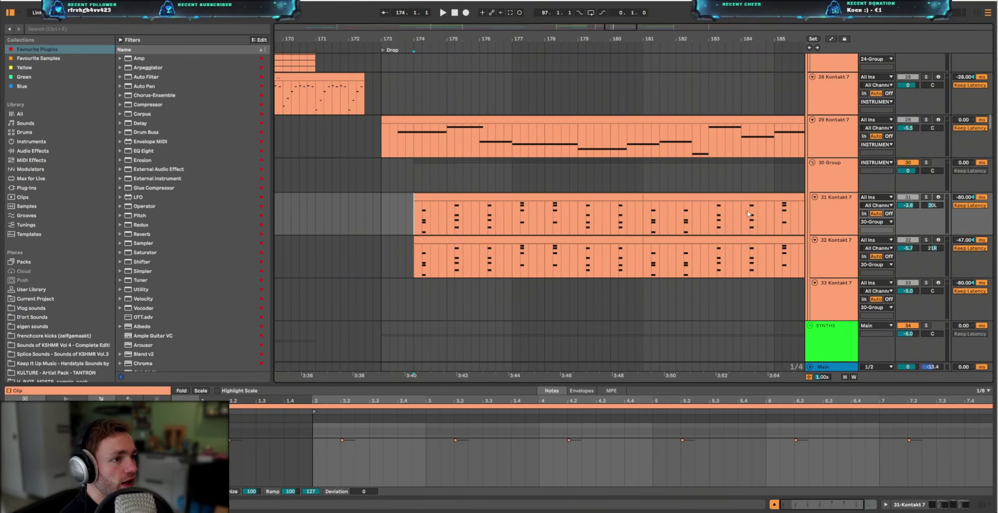
pyautogui.press('space')
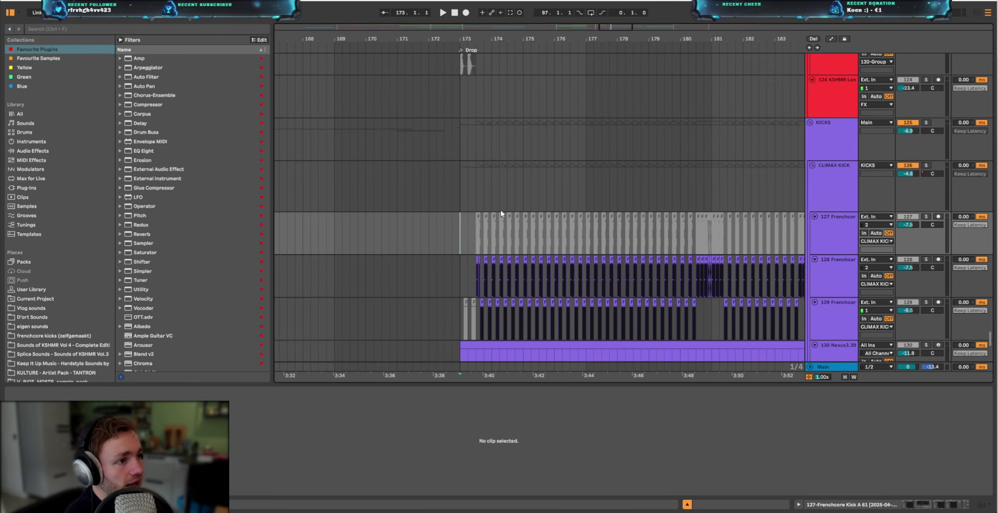
# Examine the CLIMAX KICK group's Frenchcore kick layers at the start of the second drop and play them
pyautogui.click(481, 229)
pyautogui.scroll(4, 479, 228)
pyautogui.scroll(-4, 474, 222)
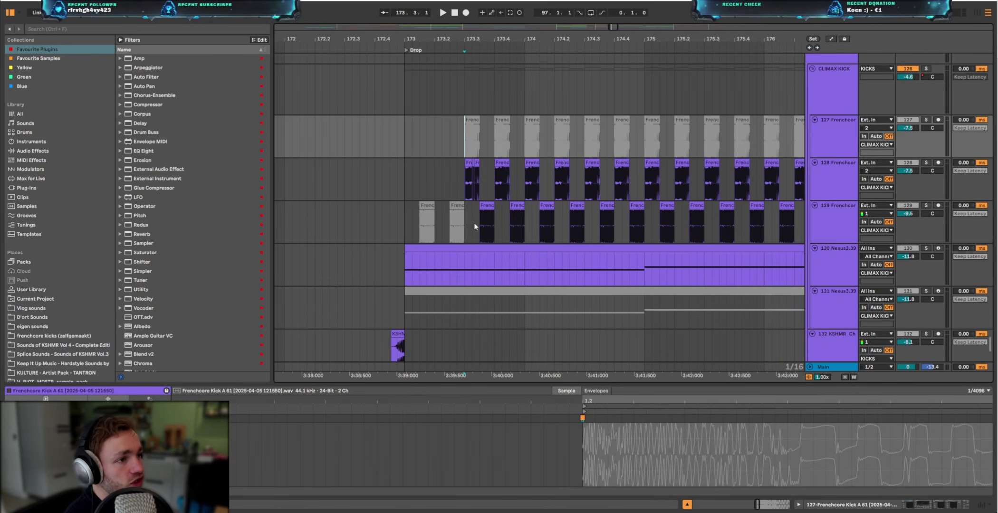
pyautogui.scroll(-3, 523, 226)
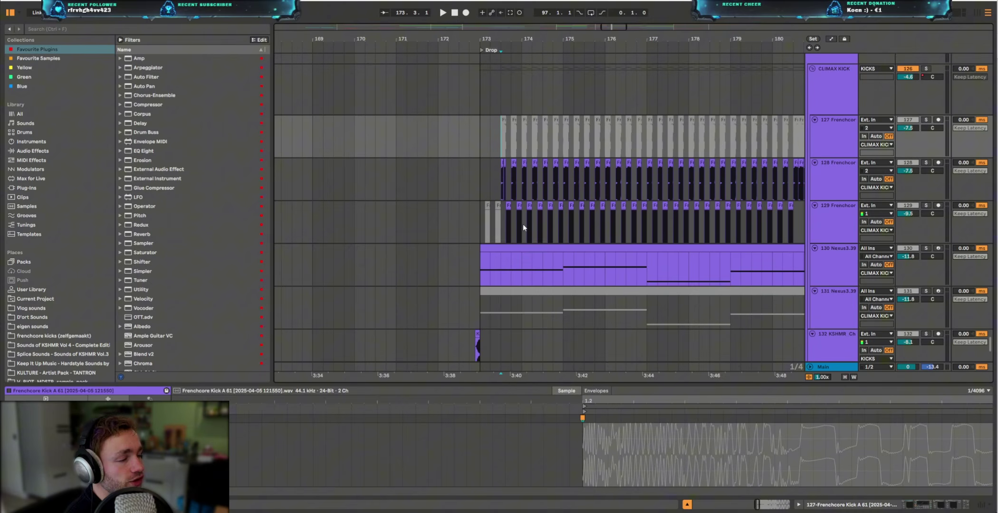
pyautogui.click(524, 184)
pyautogui.press('space')
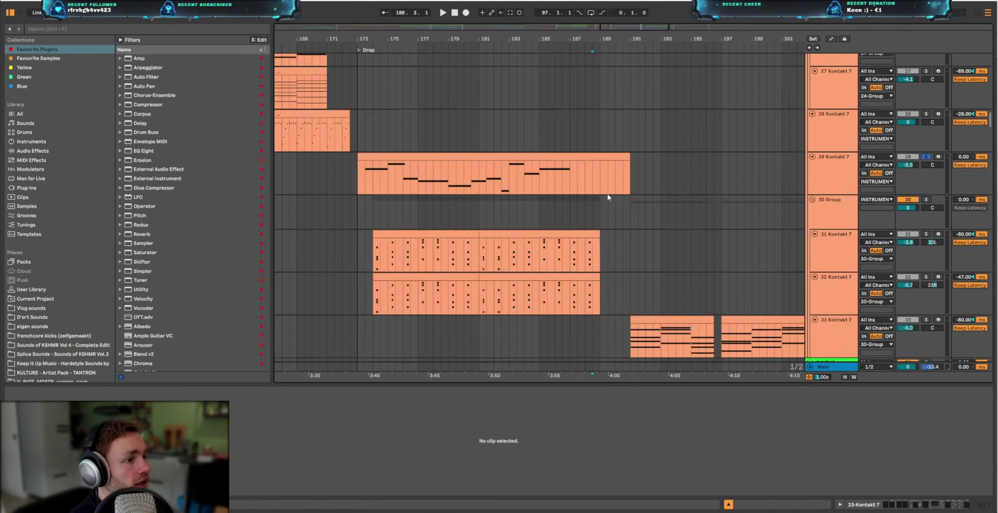
# Look over the instrument and synth clips at the end of the second drop, around bar 189
pyautogui.scroll(-5, 608, 194)
pyautogui.click(582, 203)
pyautogui.moveTo(583, 203); pyautogui.dragTo(475, 164)
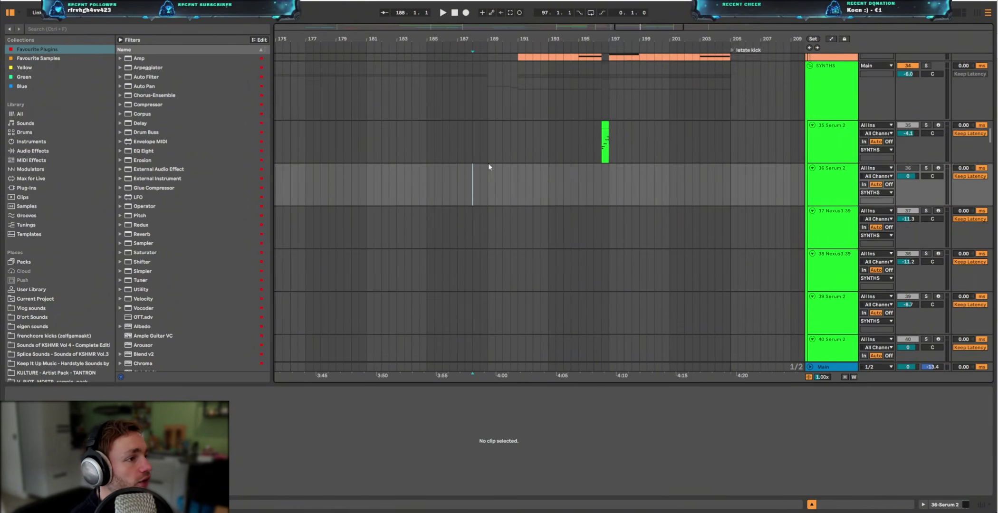
pyautogui.scroll(-3, 526, 179)
pyautogui.scroll(5, 518, 192)
pyautogui.click(511, 201)
# Solo the 54 Serum 2 and 55 Serum 2 synths and play their short fill clips from bar 189
pyautogui.scroll(9, 512, 204)
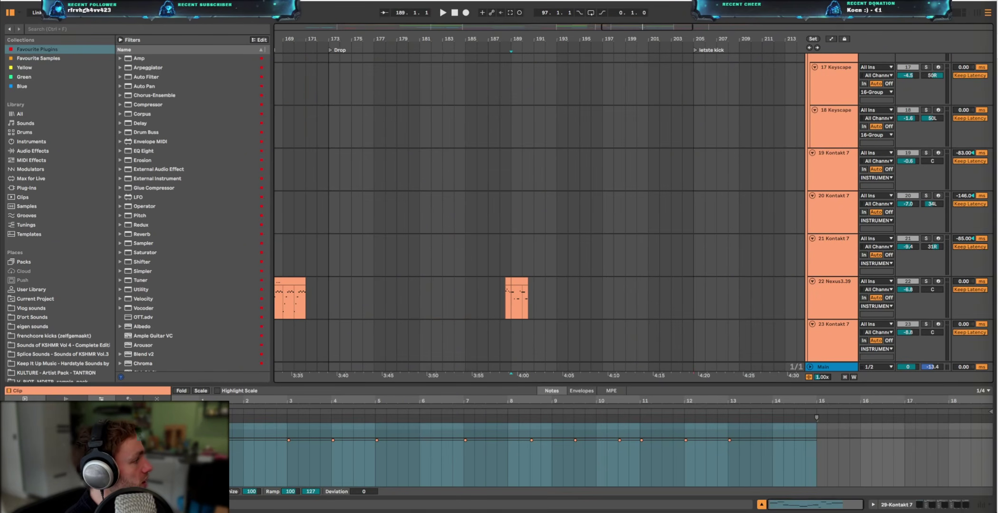
pyautogui.click(517, 171)
pyautogui.scroll(-20, 518, 176)
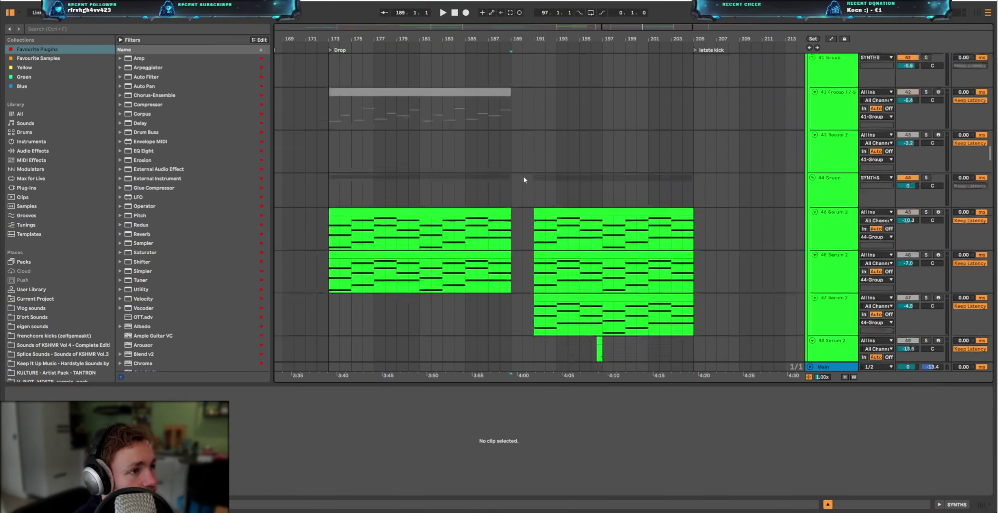
pyautogui.scroll(3, 515, 183)
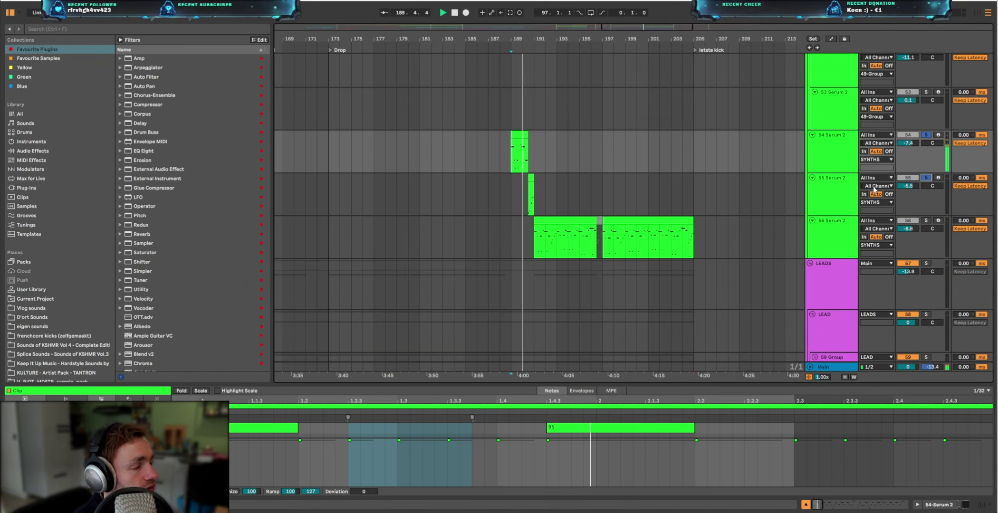
pyautogui.scroll(-15, 555, 205)
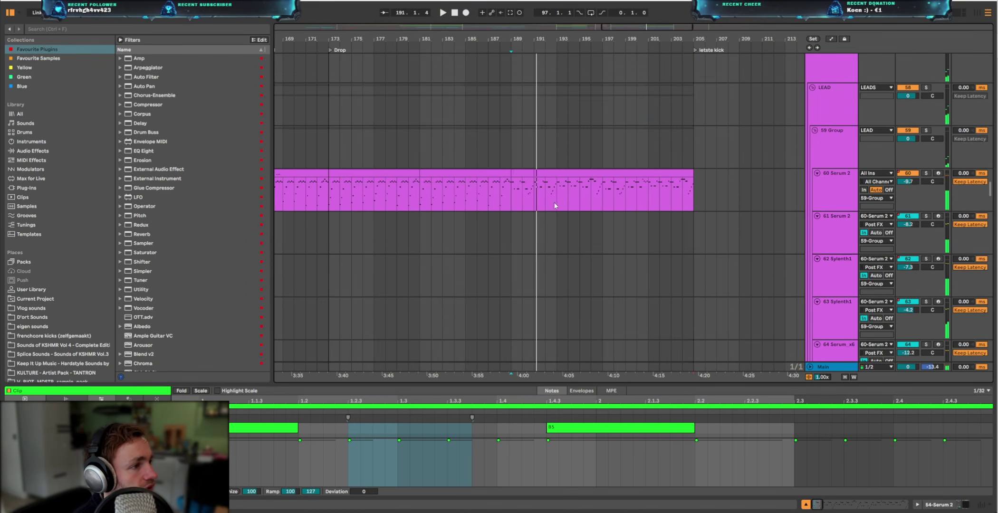
# Examine the 60 Serum 2 and 66 Serum 2 lead clips at the end of the second drop during playback
pyautogui.click(530, 191)
pyautogui.scroll(-18, 546, 204)
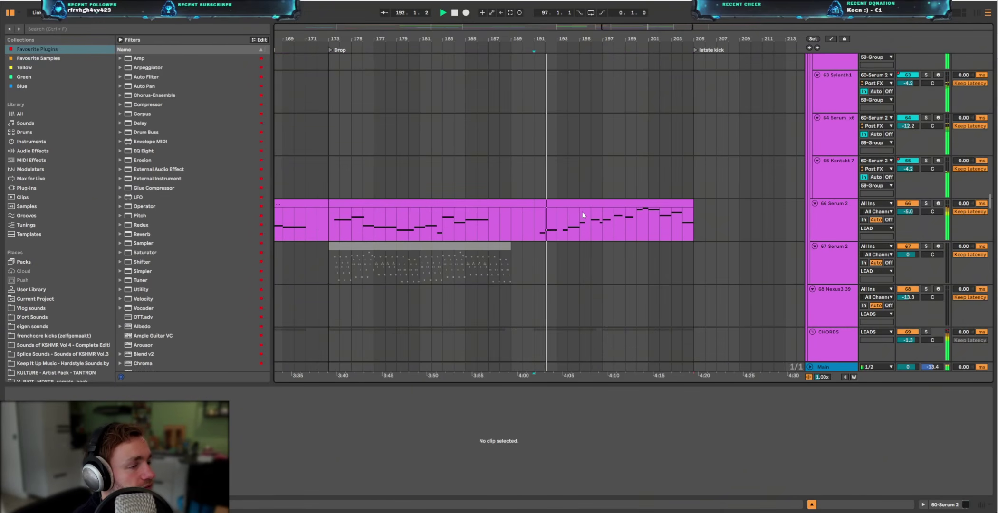
pyautogui.click(573, 222)
pyautogui.scroll(-5, 638, 223)
pyautogui.moveTo(664, 225); pyautogui.dragTo(726, 221)
pyautogui.scroll(-2, 694, 213)
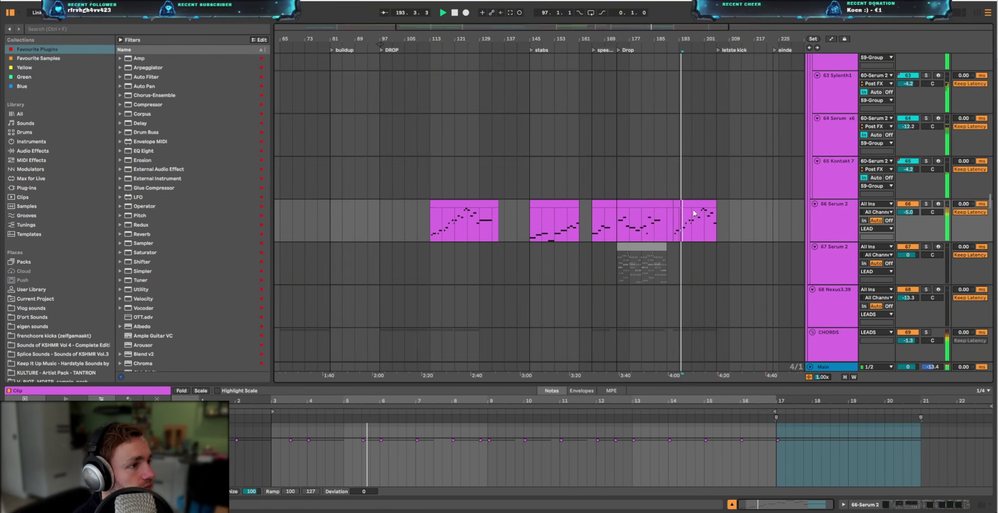
pyautogui.click(925, 200)
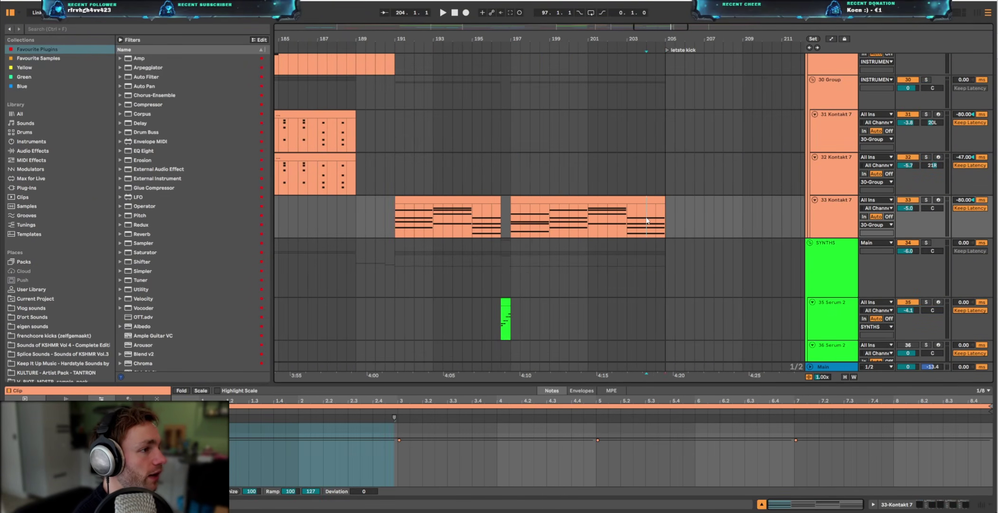
# Play the end of the 33 Kontakt 7 chord clips into the final kick section at bar 205
pyautogui.moveTo(739, 208); pyautogui.dragTo(505, 150)
pyautogui.scroll(-3, 505, 149)
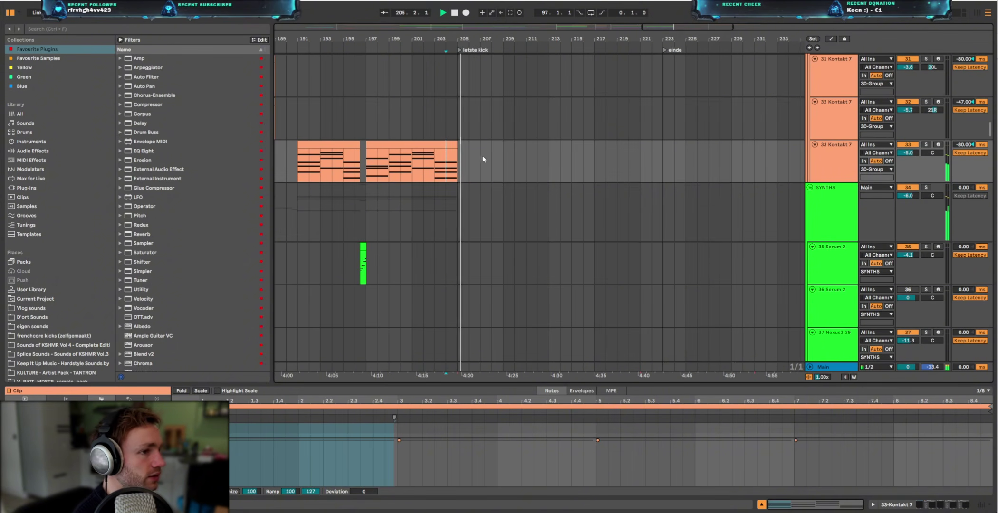
pyautogui.scroll(5, 494, 168)
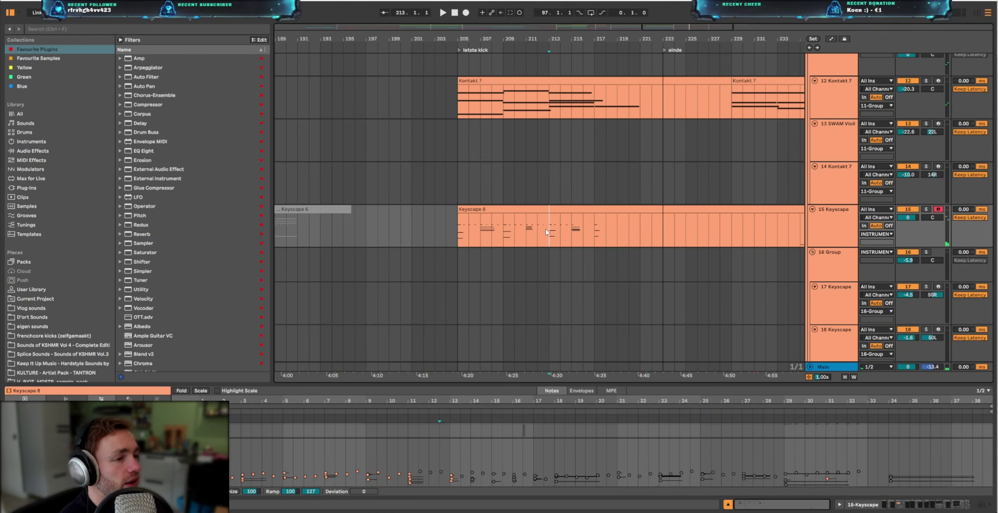
# Open the 12 Kontakt 7 clip at bar 205 and examine its sustained notes in the enlarged note editor
pyautogui.press('+')
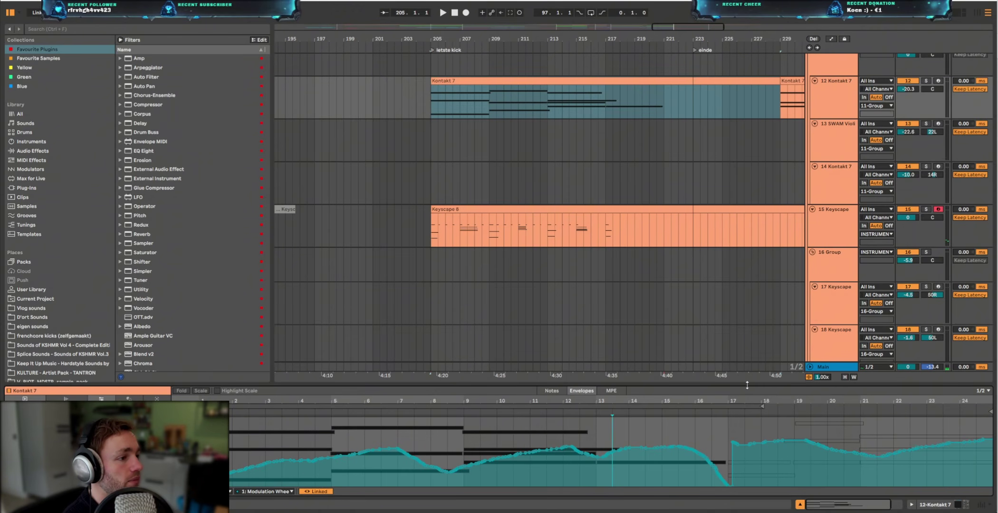
pyautogui.moveTo(747, 385); pyautogui.dragTo(604, 81)
pyautogui.click(547, 231)
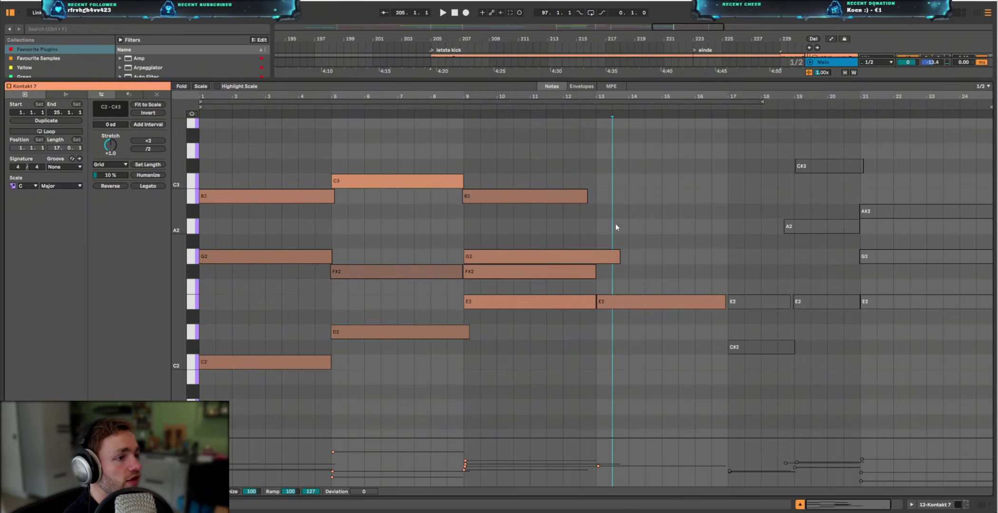
pyautogui.scroll(-2, 628, 236)
pyautogui.scroll(5, 630, 235)
pyautogui.scroll(-3, 630, 241)
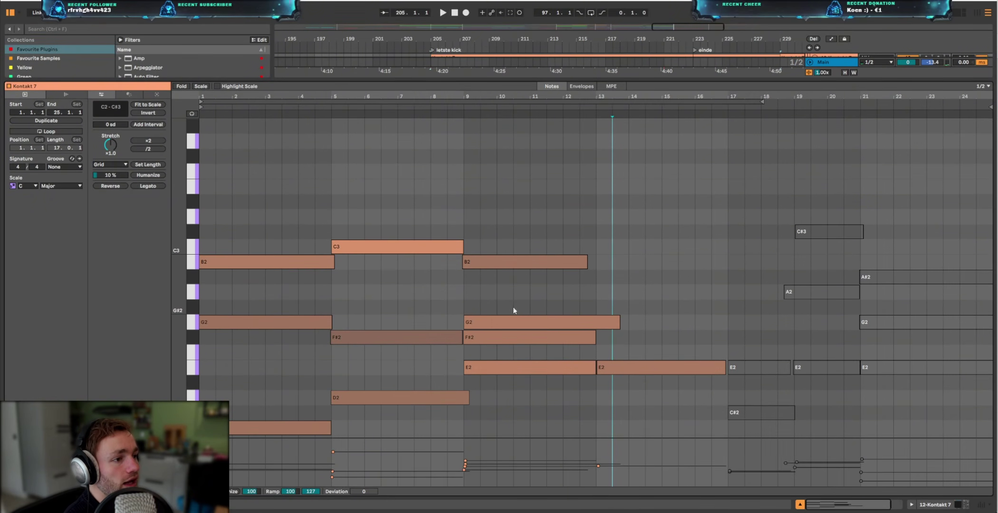
pyautogui.moveTo(595, 80); pyautogui.dragTo(561, 274)
pyautogui.scroll(1, 557, 269)
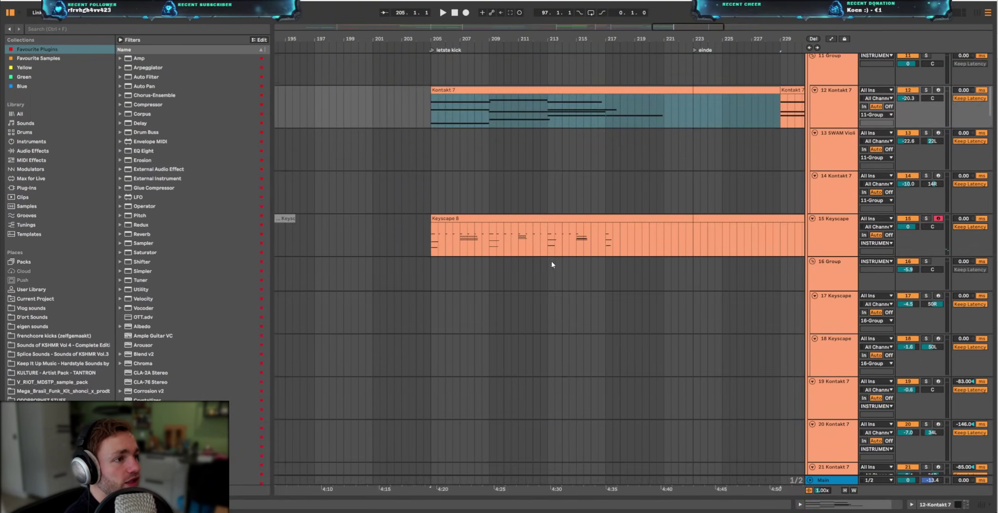
# Open the 15 Keyscape clip at bar 205 and examine its piano notes in the enlarged note editor
pyautogui.click(548, 247)
pyautogui.scroll(10, 587, 257)
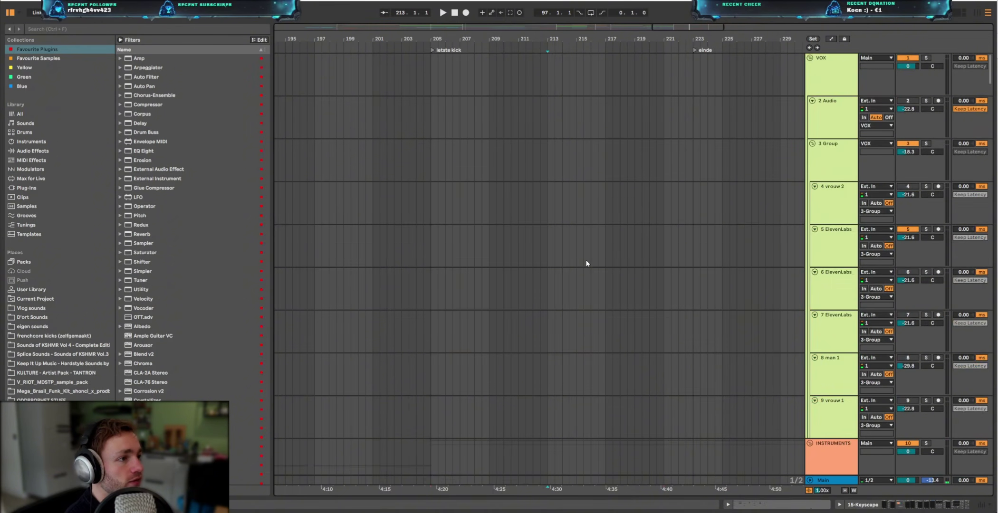
pyautogui.scroll(-7, 585, 259)
pyautogui.doubleClick(584, 309)
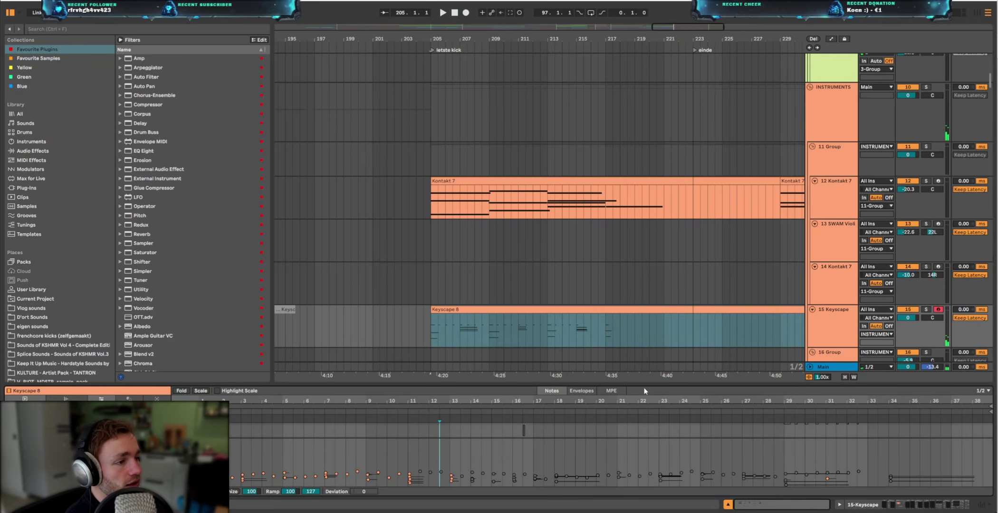
pyautogui.moveTo(645, 388); pyautogui.dragTo(606, 81)
pyautogui.scroll(5, 407, 304)
pyautogui.scroll(3, 428, 323)
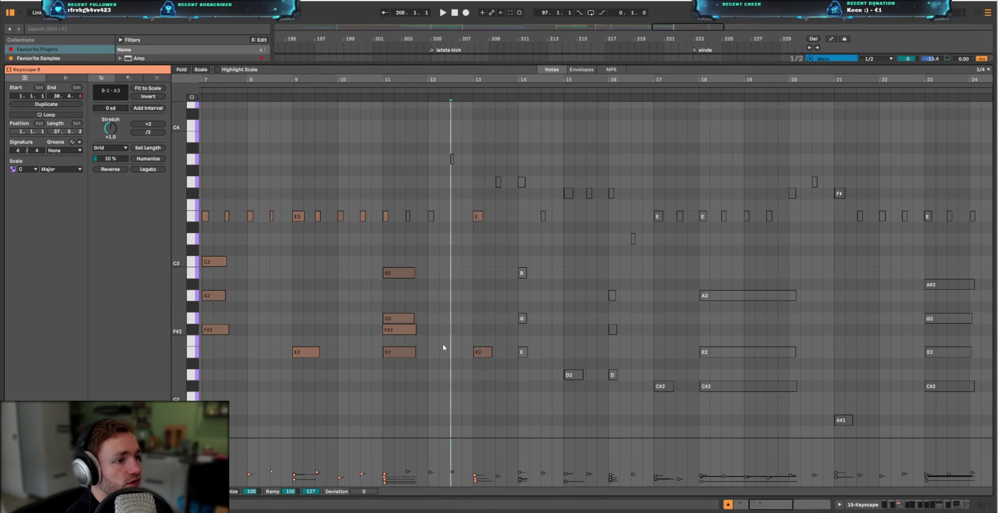
pyautogui.hotkey('ctrl', 'alt', 'e')
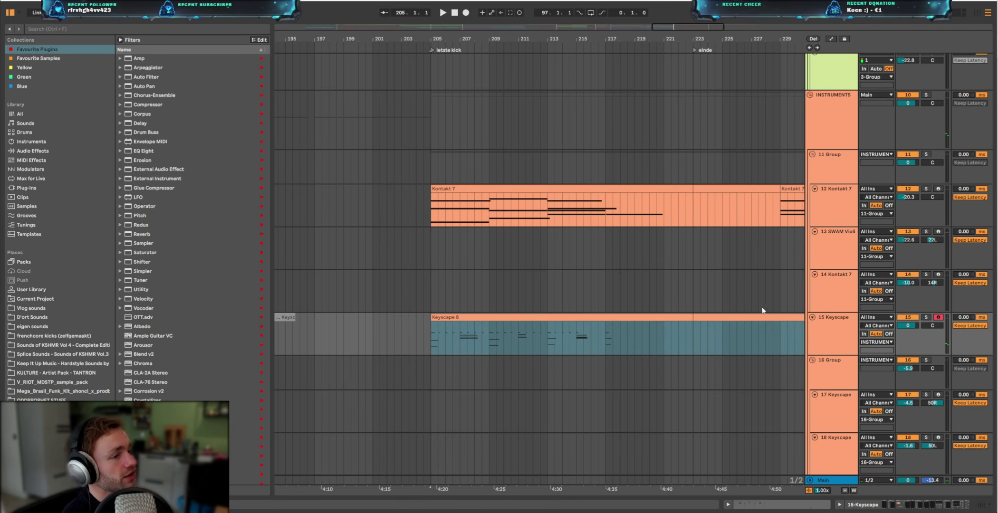
# Look over the remaining instrument, chord, percussion, FX and kick tracks for clips in the section from bar 205
pyautogui.scroll(6, 713, 308)
pyautogui.scroll(-12, 691, 312)
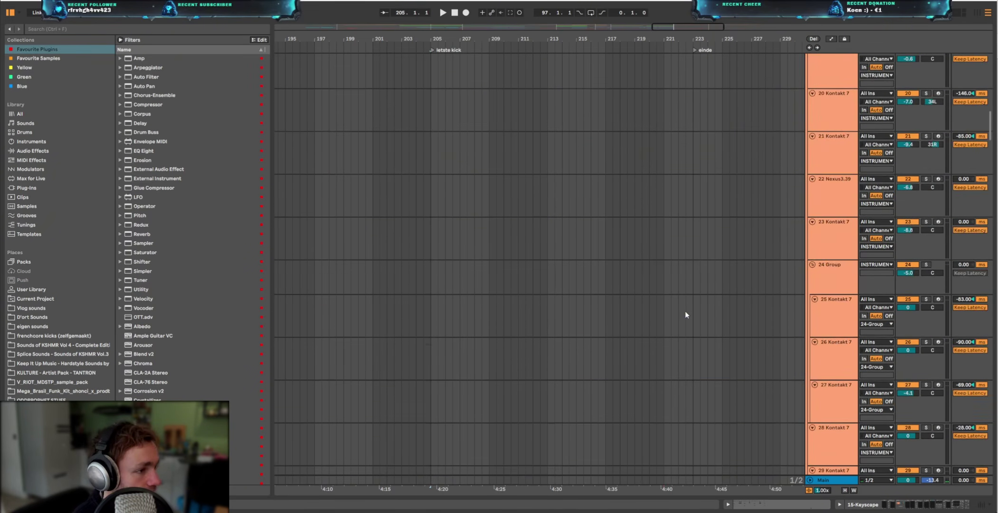
pyautogui.scroll(-20, 685, 312)
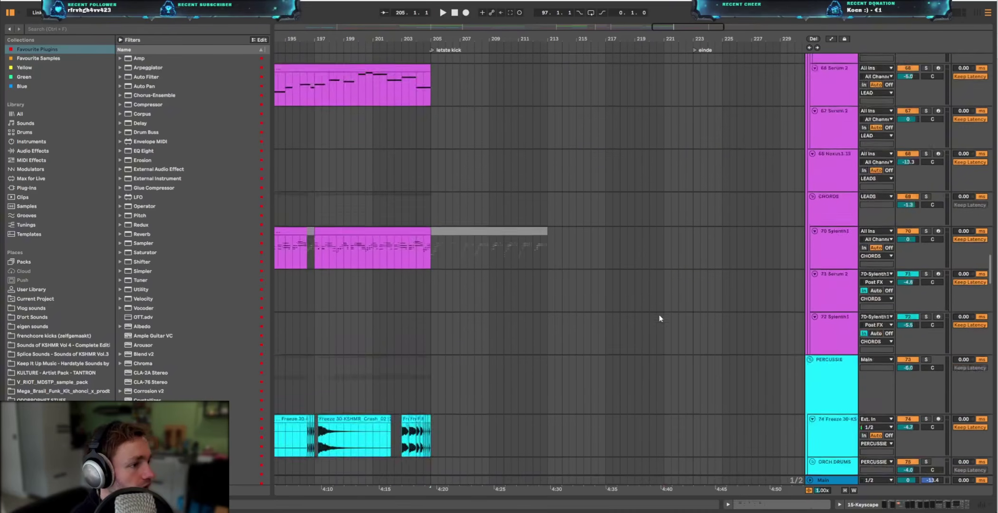
pyautogui.scroll(-15, 660, 318)
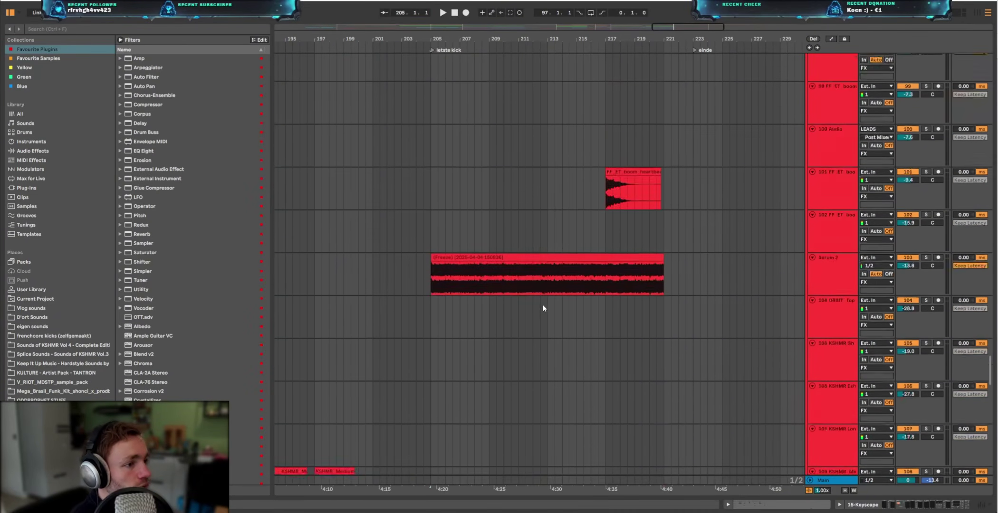
pyautogui.scroll(-10, 543, 308)
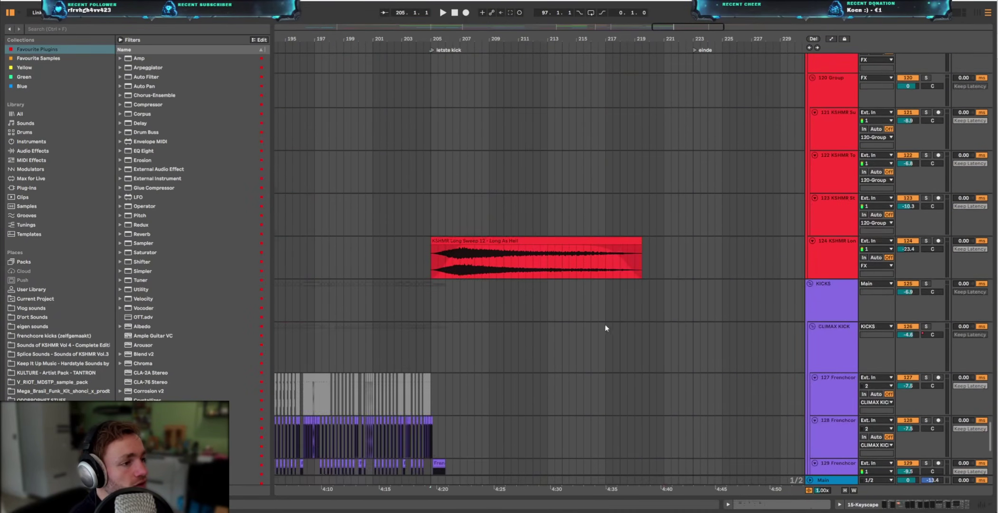
pyautogui.click(605, 325)
# Review the arrangement from the synth clips before the first drop to the Kontakt 7 layers of the stabs and second drop
pyautogui.scroll(20, 660, 192)
pyautogui.scroll(-8, 561, 266)
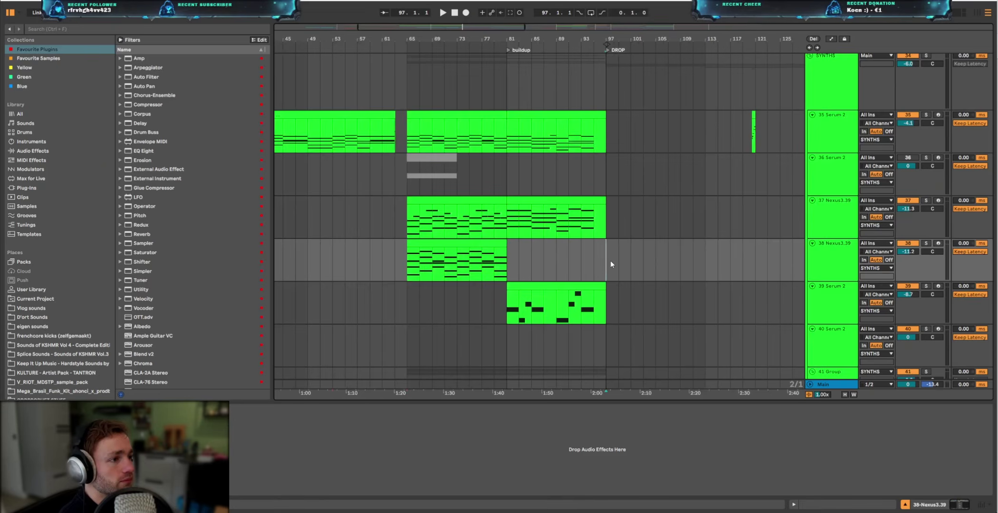
pyautogui.scroll(-5, 483, 243)
pyautogui.scroll(8, 483, 243)
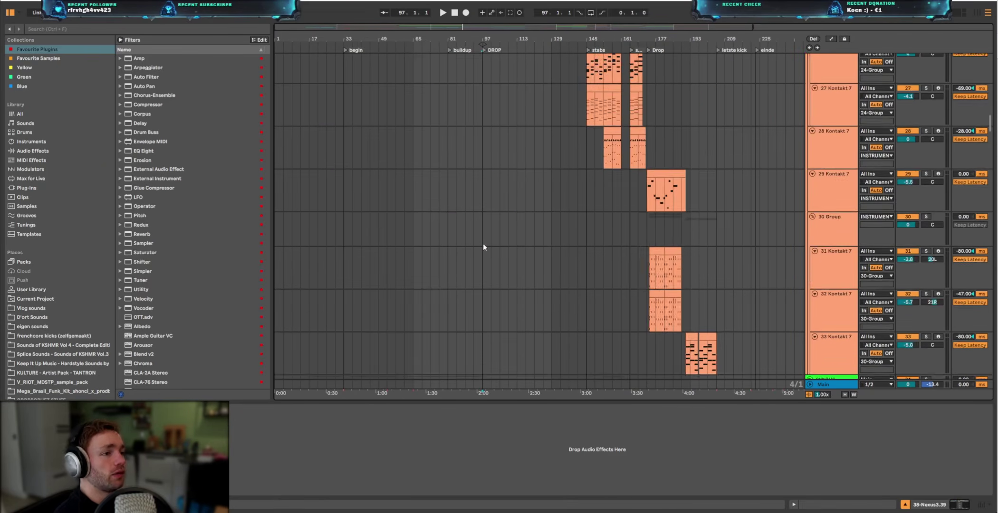
pyautogui.click(483, 243)
pyautogui.scroll(10, 570, 249)
pyautogui.scroll(6, 557, 249)
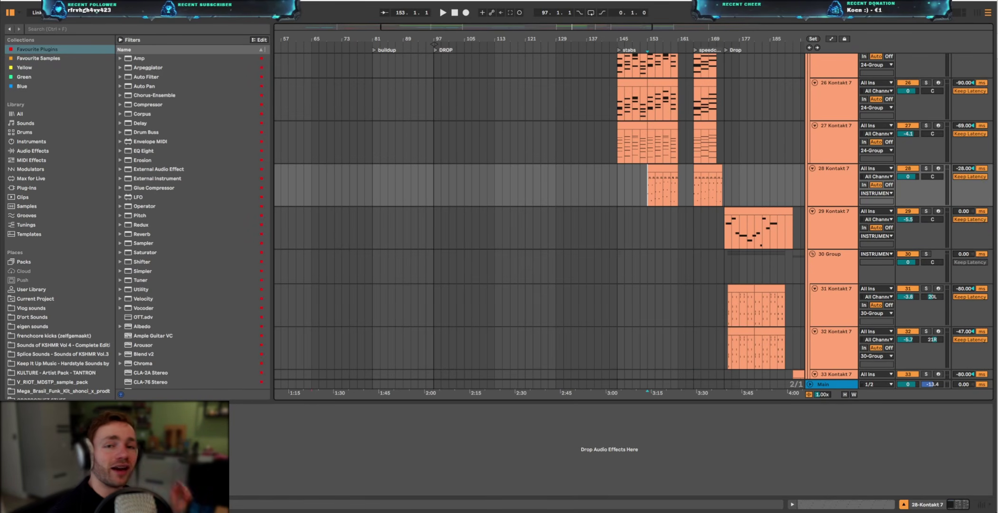
pyautogui.scroll(-3, 598, 228)
pyautogui.click(598, 228)
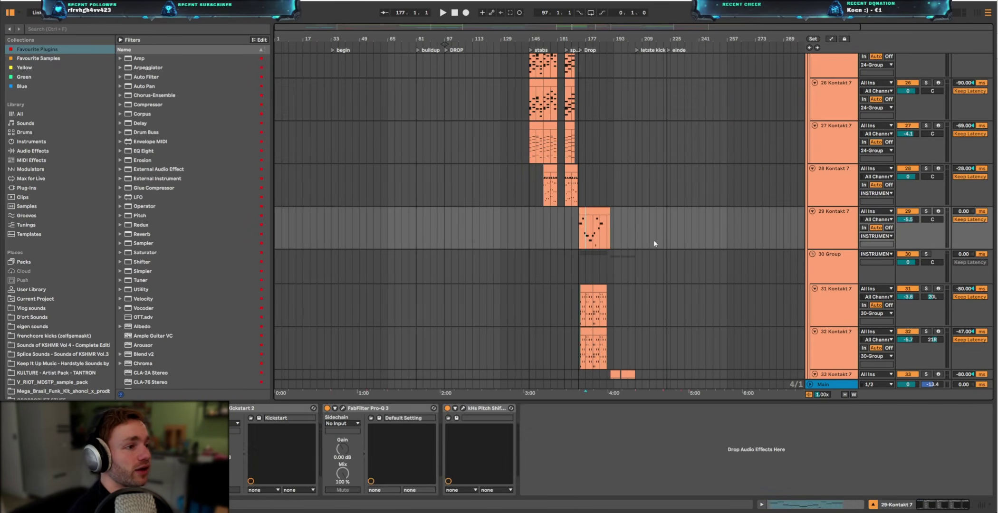